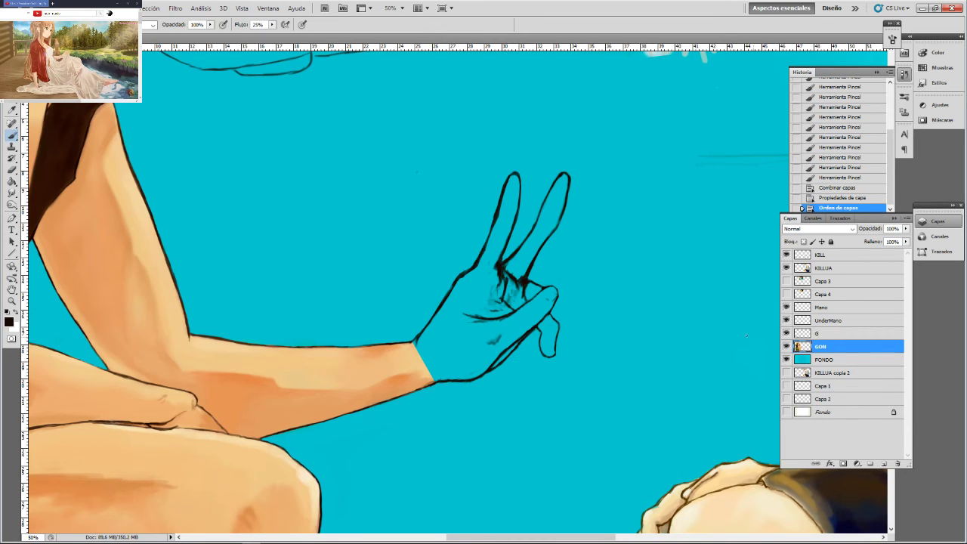
Sample the light skin tone from the wrist and brush a base coat over the palm on the GON layer
key("b")
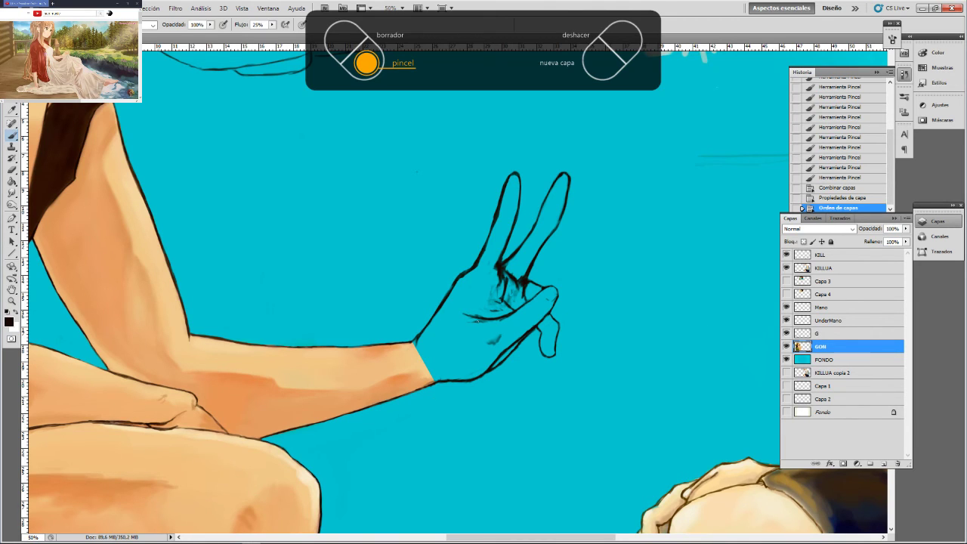
left_click(412, 355, "alt")
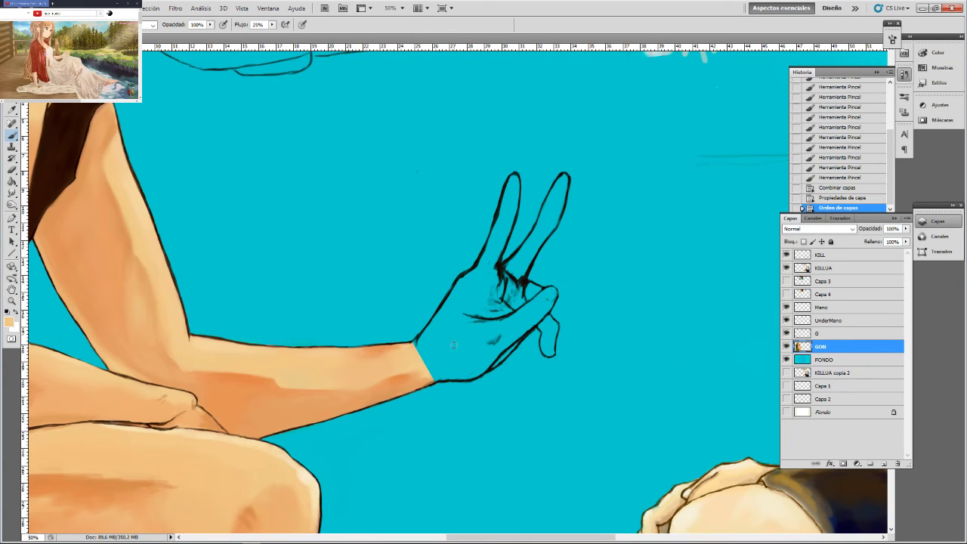
mouse_move(462, 331)
left_mouse_down()
mouse_move(474, 337)
mouse_move(487, 319)
mouse_move(495, 329)
mouse_move(414, 357)
mouse_move(450, 321)
mouse_move(448, 334)
mouse_move(475, 317)
mouse_move(469, 298)
mouse_move(495, 302)
mouse_move(483, 283)
mouse_move(490, 321)
left_mouse_up()
left_click(415, 357, "alt")
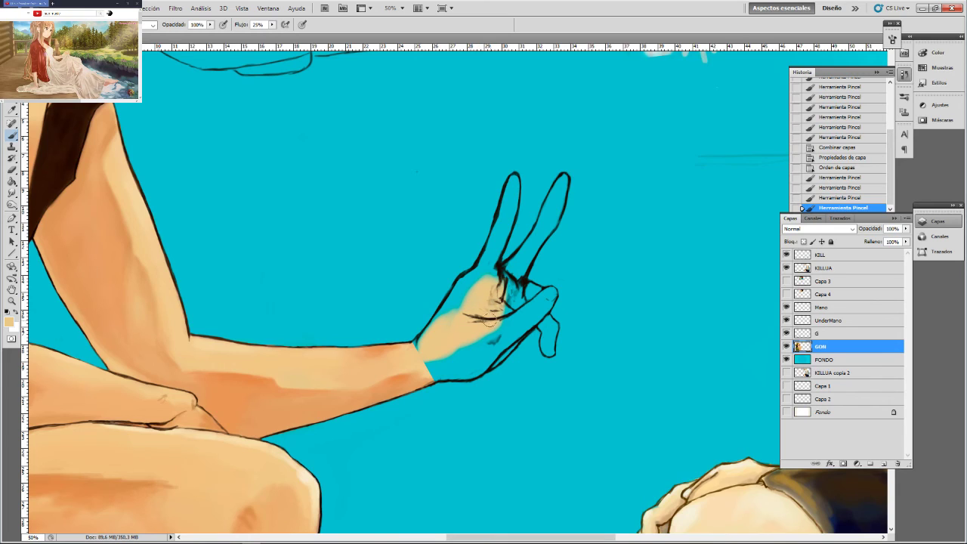
Set the brush flow to 80% and fill the rest of the hand, including raised fingers, thumb and curled finger, with skin tone
left_click(273, 25)
left_click_drag(273, 34, 304, 34)
left_click(392, 33)
mouse_move(509, 281)
left_mouse_down()
mouse_move(495, 314)
mouse_move(496, 300)
mouse_move(514, 318)
mouse_move(548, 301)
mouse_move(468, 370)
mouse_move(484, 365)
mouse_move(429, 376)
mouse_move(474, 340)
mouse_move(480, 347)
mouse_move(491, 329)
mouse_move(482, 367)
mouse_move(439, 369)
mouse_move(446, 348)
mouse_move(425, 350)
mouse_move(463, 300)
mouse_move(473, 297)
mouse_move(477, 308)
mouse_move(511, 268)
mouse_move(532, 260)
mouse_move(521, 266)
mouse_move(531, 249)
mouse_move(522, 272)
mouse_move(557, 214)
mouse_move(563, 180)
mouse_move(516, 263)
mouse_move(488, 277)
mouse_move(513, 181)
left_mouse_up()
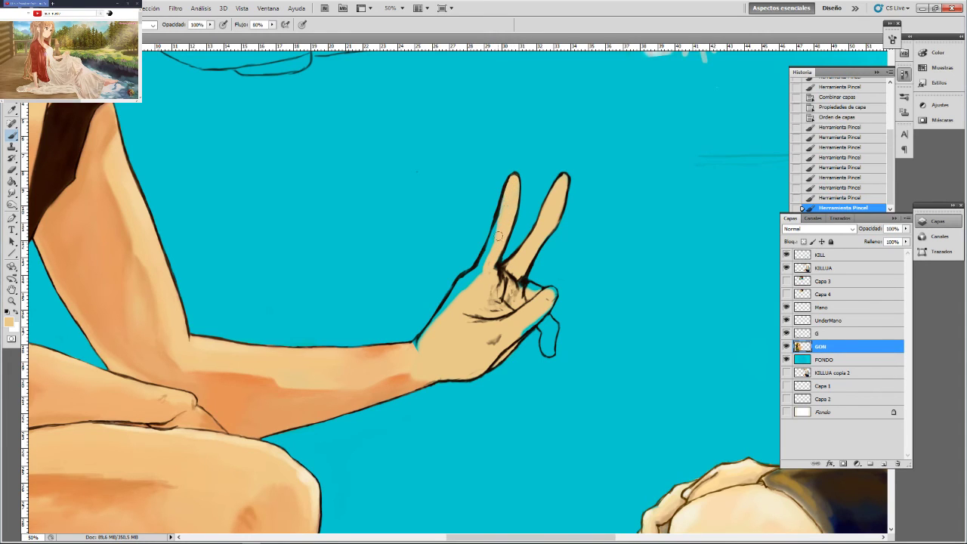
mouse_move(499, 236)
left_mouse_down()
mouse_move(464, 284)
mouse_move(482, 273)
mouse_move(461, 284)
mouse_move(457, 311)
mouse_move(456, 291)
mouse_move(432, 326)
left_mouse_up()
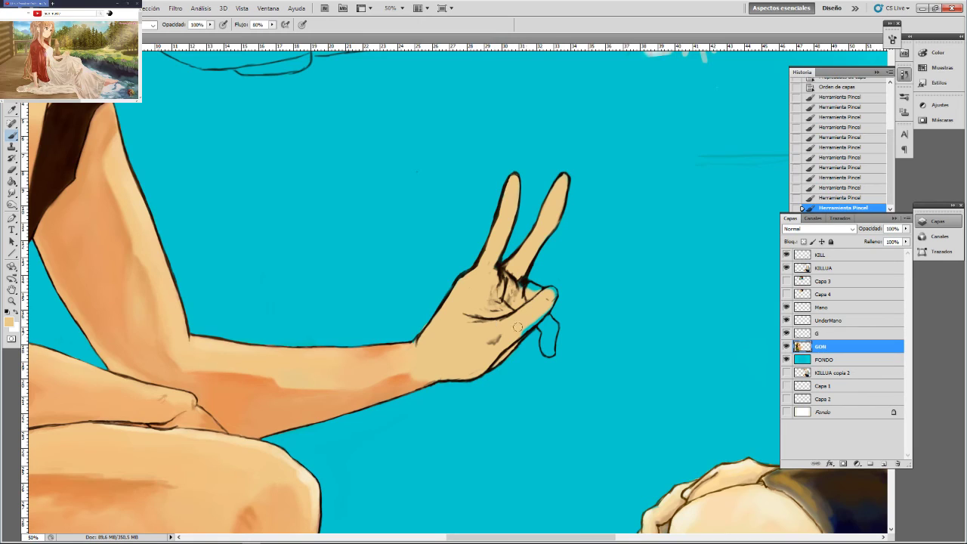
mouse_move(518, 326)
left_mouse_down()
mouse_move(541, 316)
mouse_move(542, 293)
mouse_move(550, 302)
left_mouse_up()
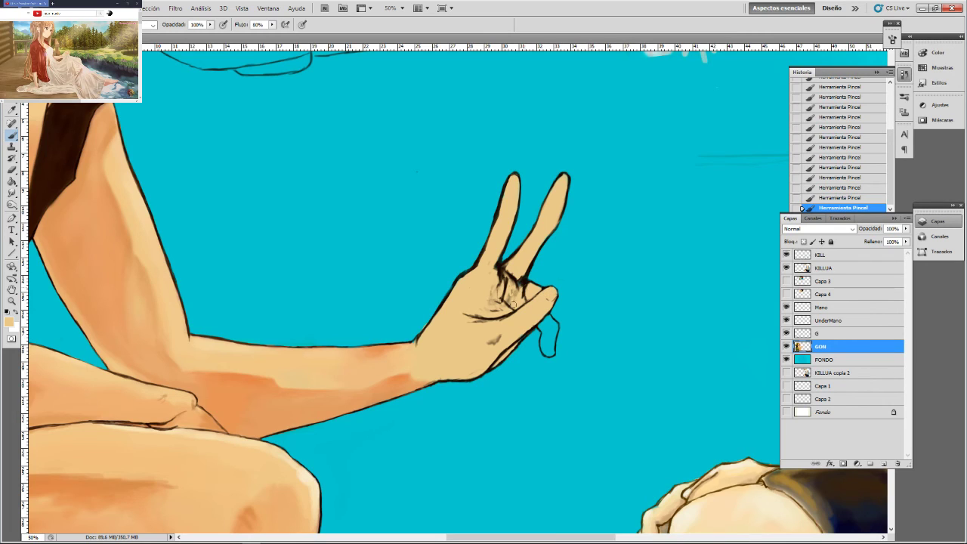
left_click(527, 264)
mouse_move(543, 317)
left_mouse_down()
mouse_move(552, 353)
mouse_move(545, 336)
mouse_move(540, 343)
left_mouse_up()
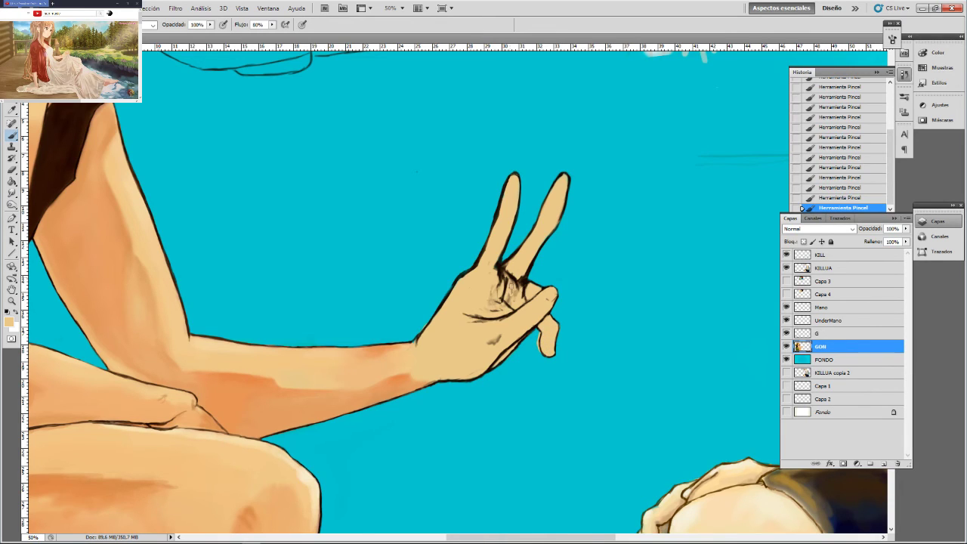
Erase the skin colour spilling outside the curled finger's outline with a small eraser
key("ctrl+plus")
key("ctrl+plus")
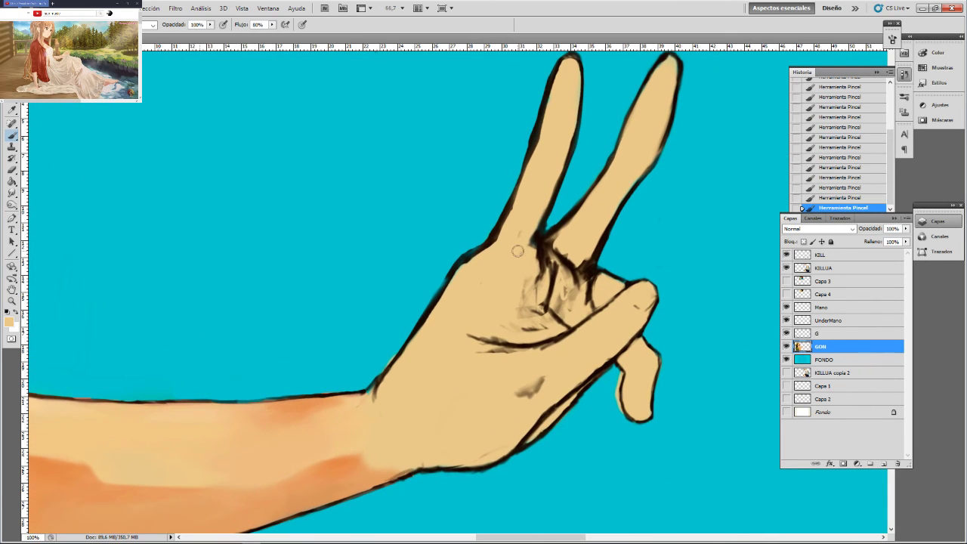
left_click_drag(509, 262, 467, 217)
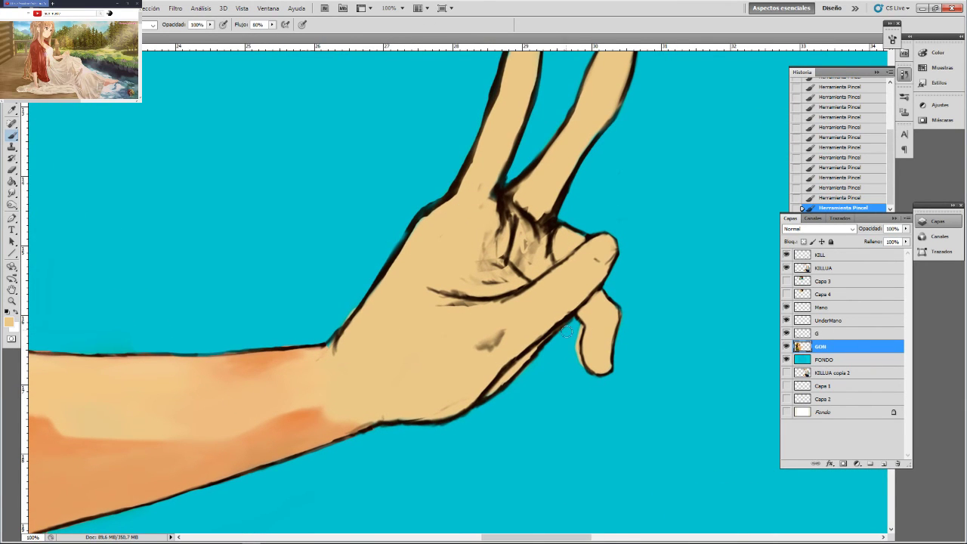
key("e")
key("[")
key("[")
key("[")
key("[")
key("[")
key("[")
key("[")
key("[")
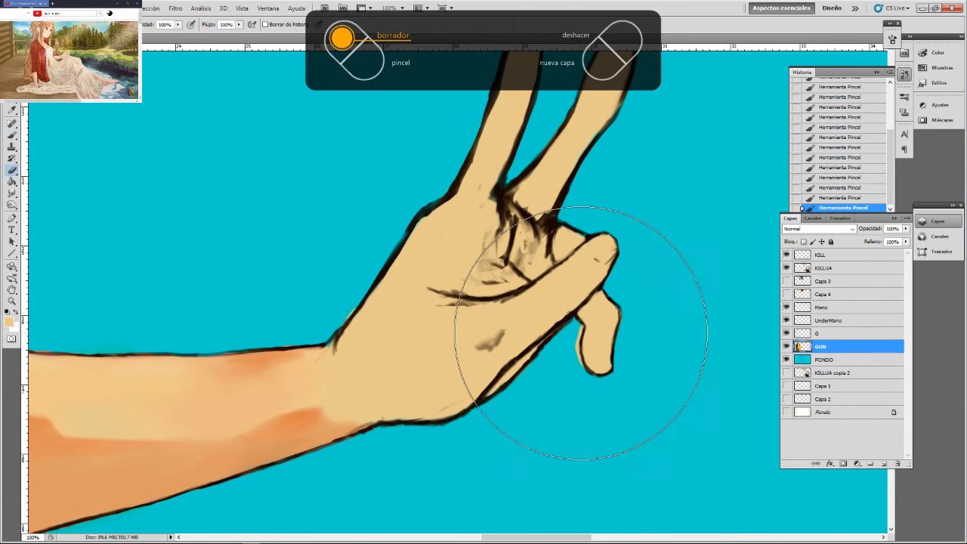
key("[")
key("[")
key("[")
key("[")
key("[")
key("[")
key("[")
key("[")
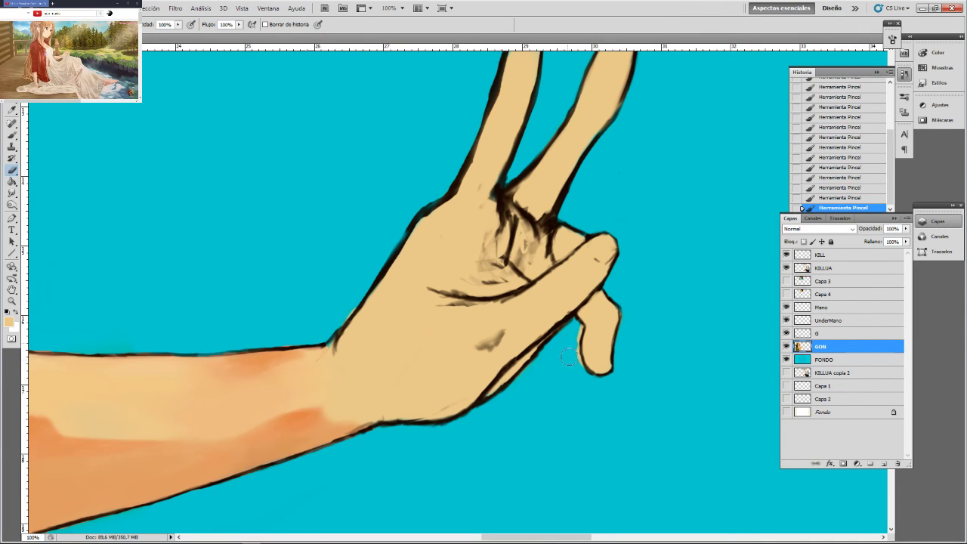
left_click_drag(568, 353, 579, 333)
mouse_move(574, 351)
left_mouse_down()
mouse_move(581, 336)
mouse_move(617, 326)
left_mouse_up()
Sample the orange shadow tone from the forearm and paint the narrow sliver beneath the thumb with it
key("b")
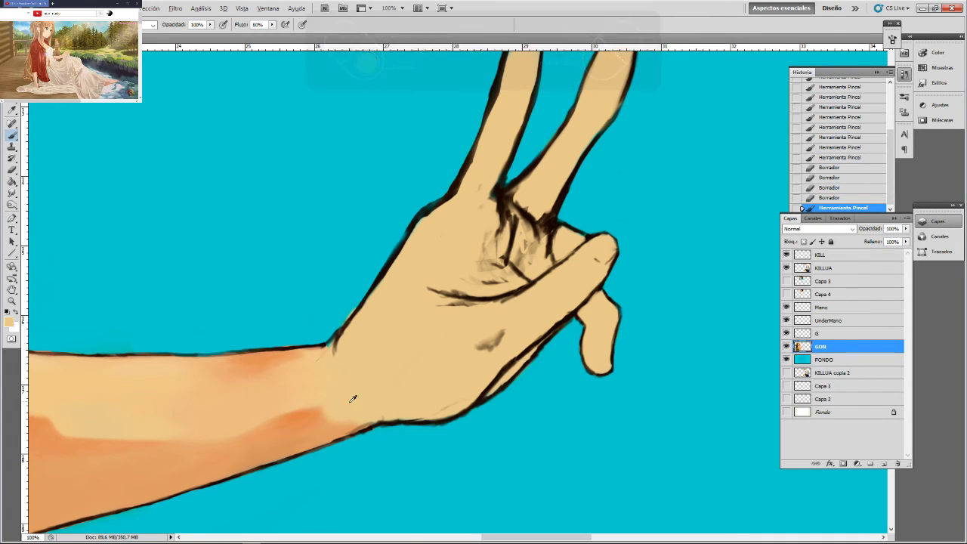
left_click(301, 408, "alt")
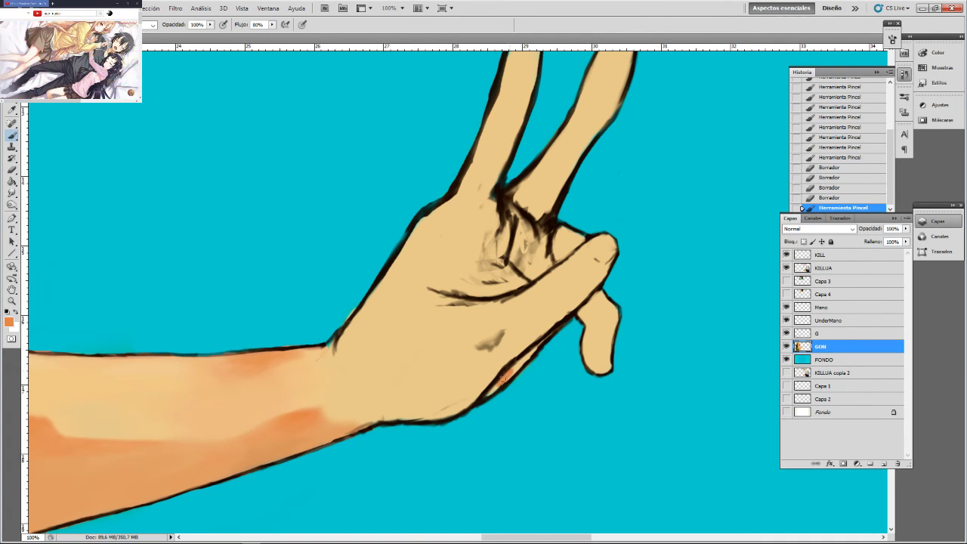
left_click_drag(485, 394, 535, 346)
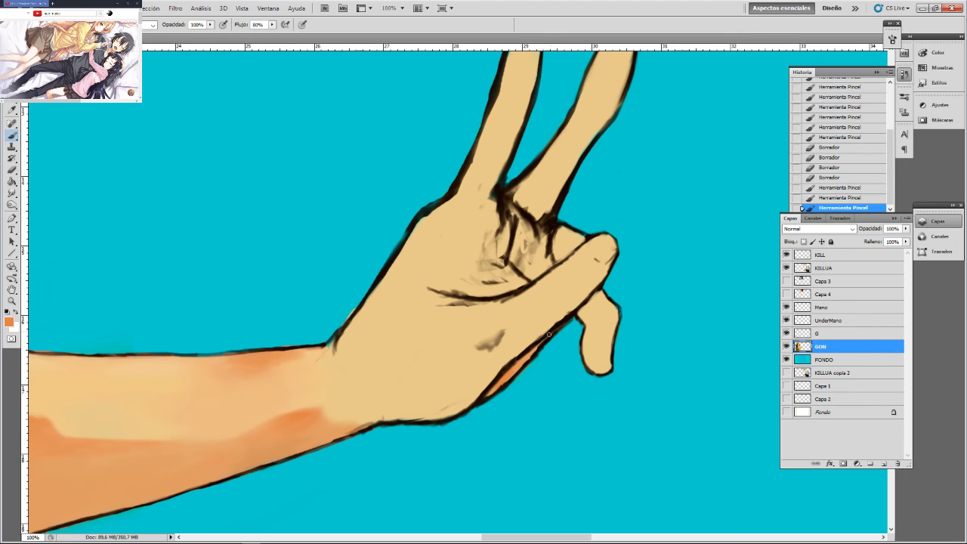
left_click_drag(561, 323, 539, 342)
left_click_drag(498, 384, 491, 390)
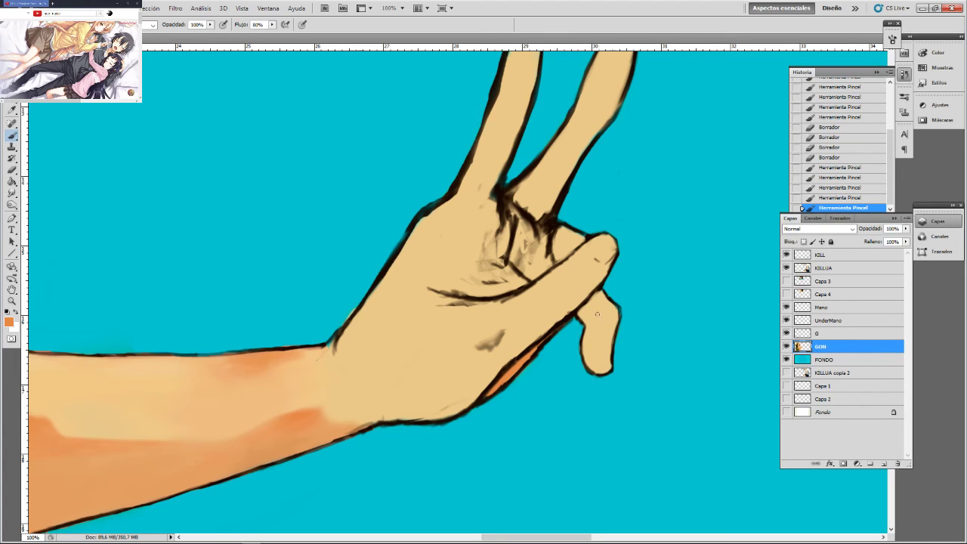
Delete the UnderMano layer
left_click(830, 321)
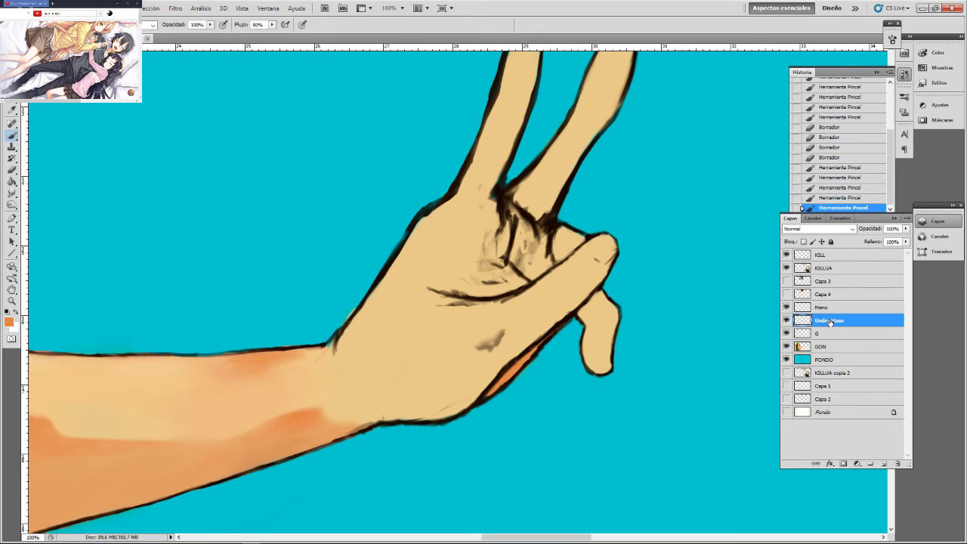
key("Delete")
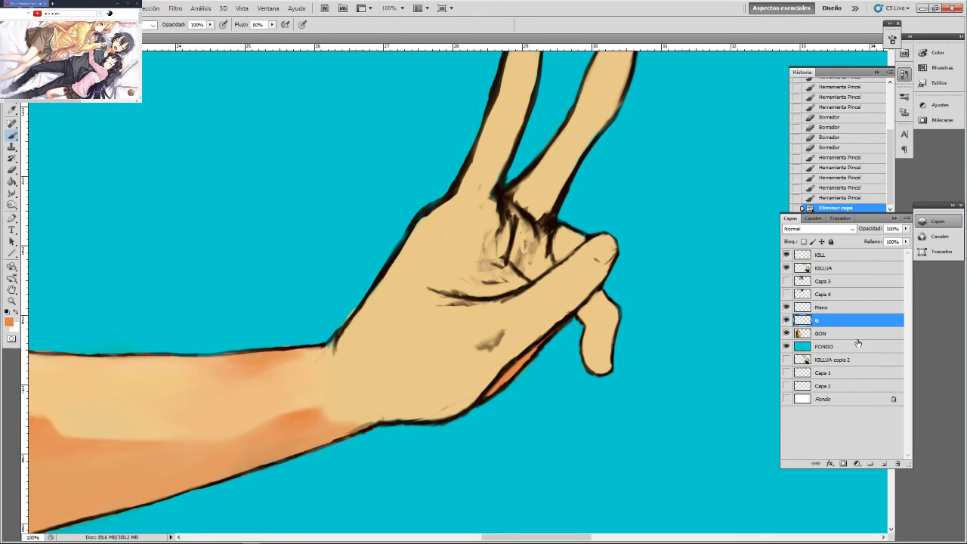
Erase the rough line edges between thumb and curled finger on the Mano layer, and touch up the same spot on GON
left_click(806, 307)
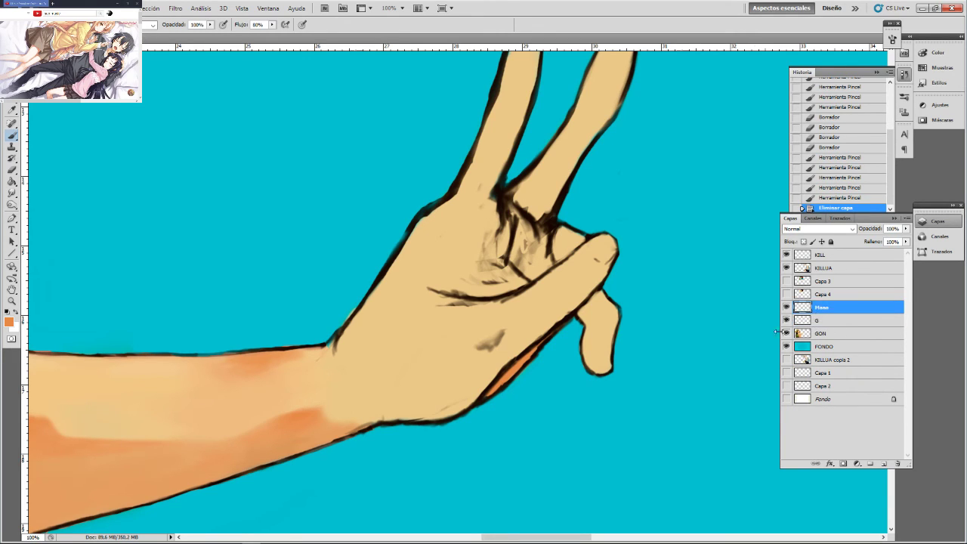
key("e")
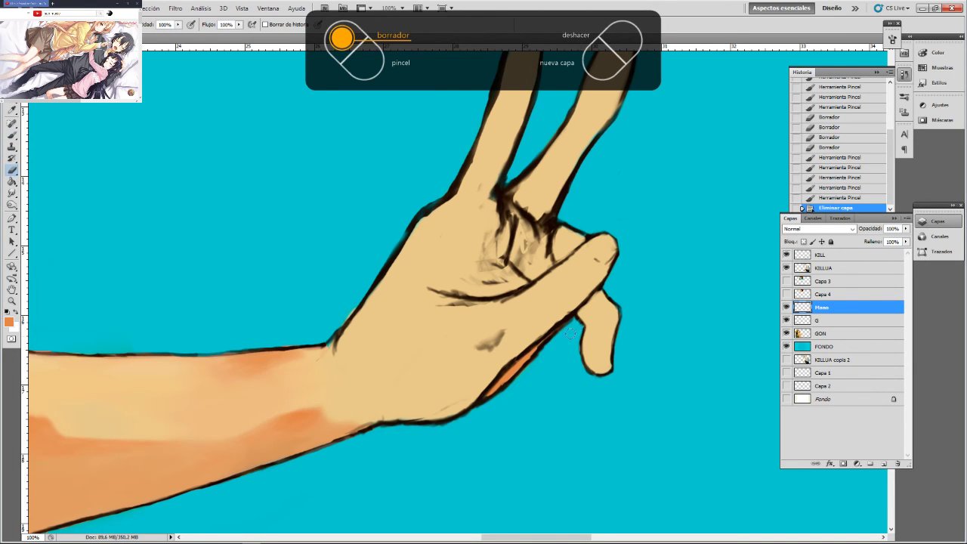
left_click_drag(564, 340, 572, 323)
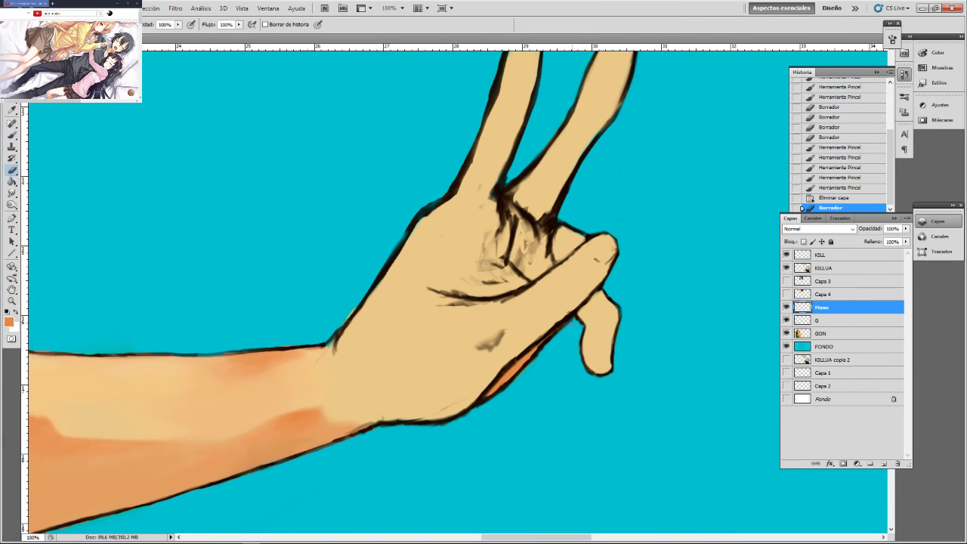
left_click(571, 324)
left_click(570, 323)
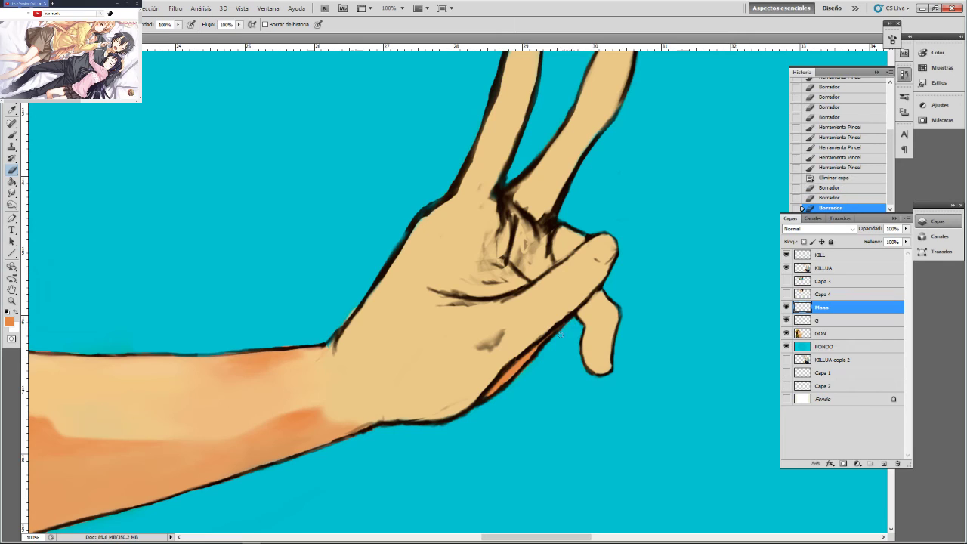
left_click(569, 324)
left_click(568, 323)
left_click(576, 324)
left_click(571, 328)
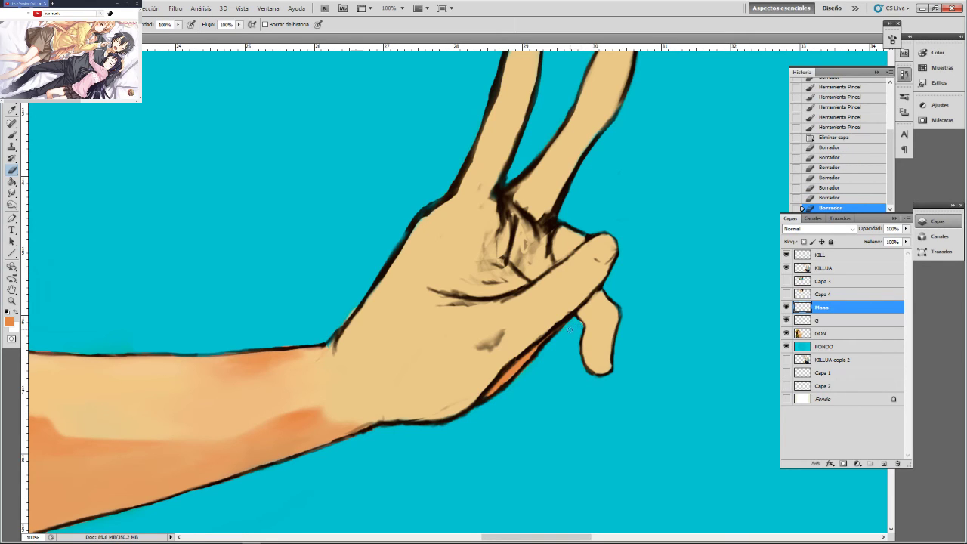
key("ctrl+z")
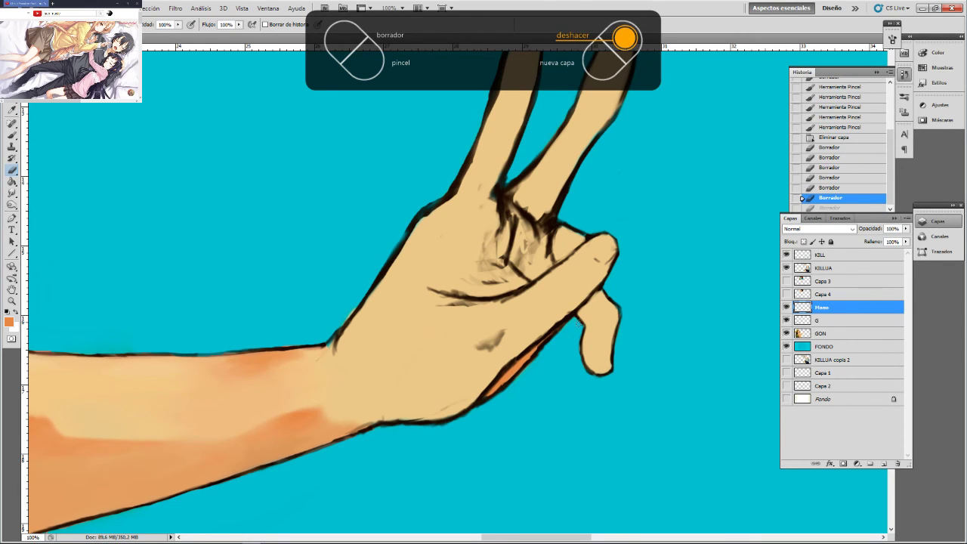
left_click(566, 328)
left_click(563, 331)
left_click(559, 333)
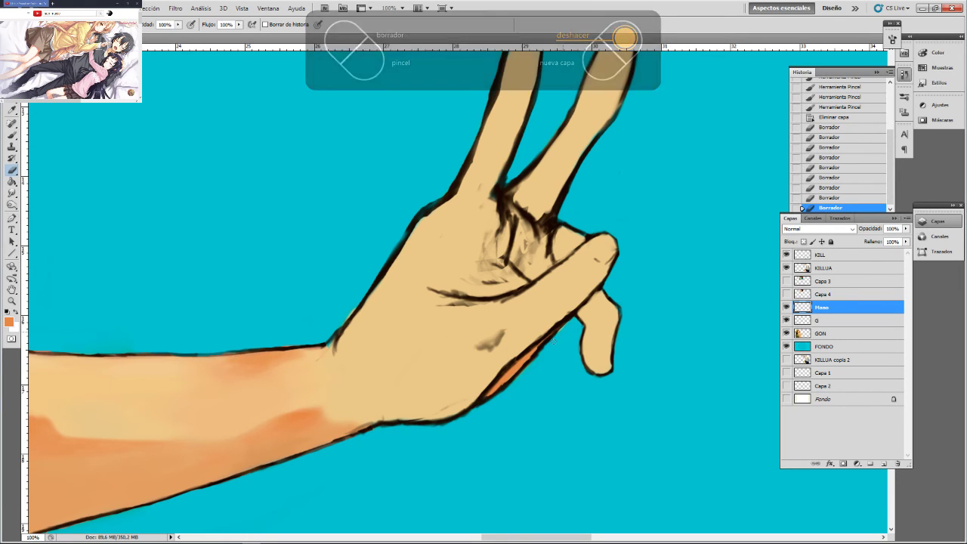
left_click(556, 338)
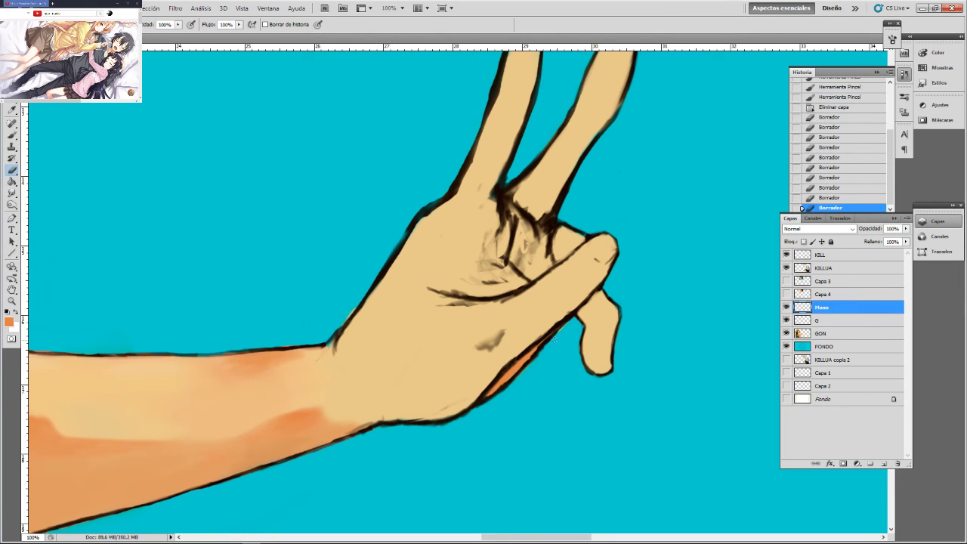
left_click(835, 334)
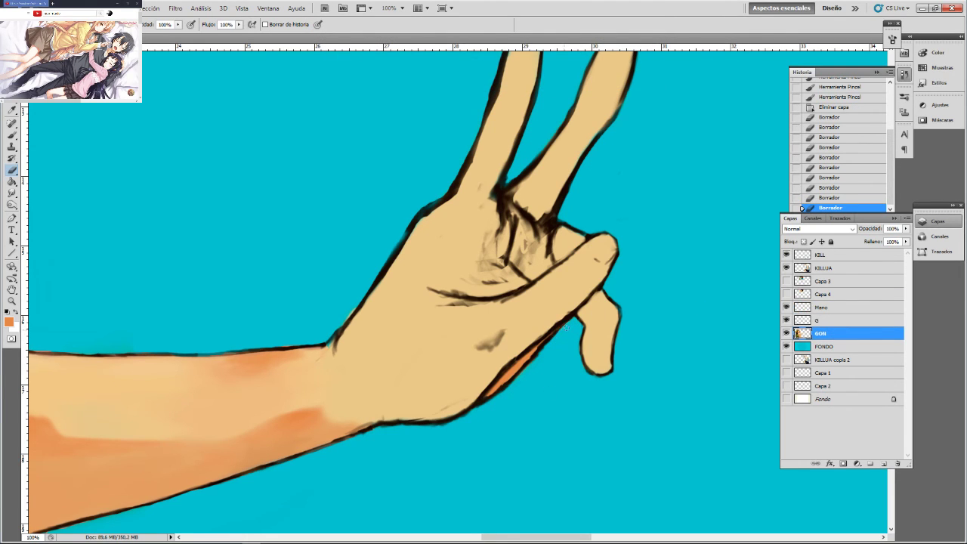
left_click(555, 340)
Brush light orange shadows into the palm creases and around the folded finger on the GON layer
key("b")
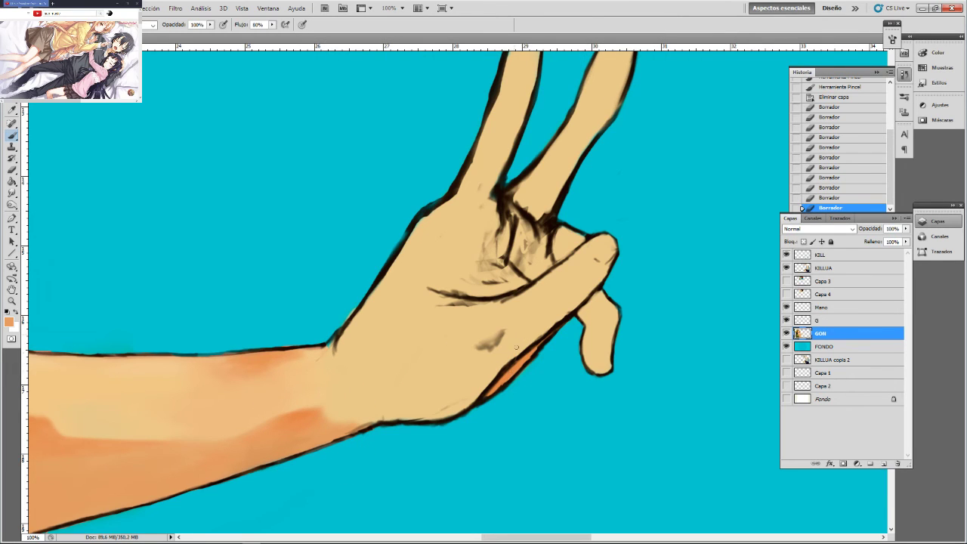
mouse_move(489, 288)
left_mouse_down()
mouse_move(476, 289)
mouse_move(498, 281)
mouse_move(480, 289)
mouse_move(489, 284)
left_mouse_up()
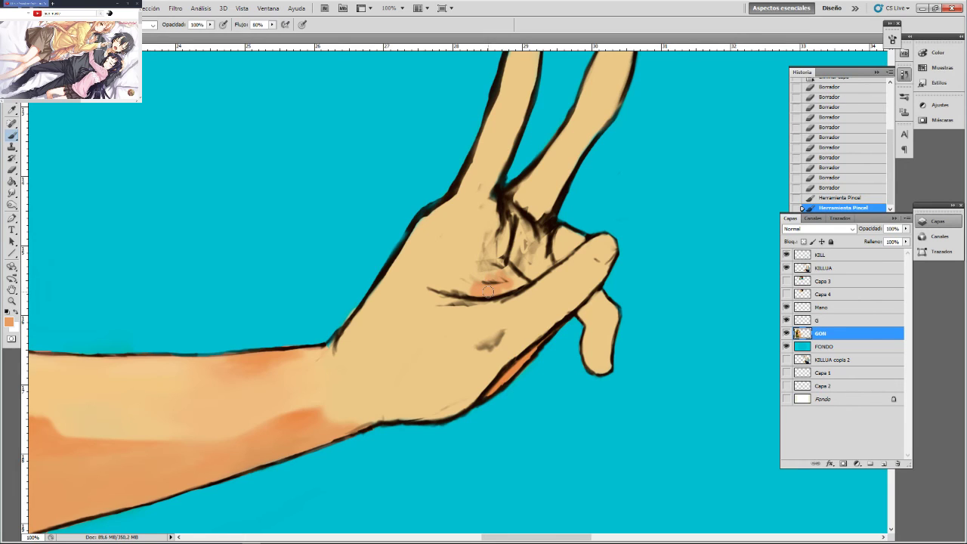
mouse_move(530, 259)
left_mouse_down()
mouse_move(534, 276)
mouse_move(545, 251)
mouse_move(556, 260)
left_mouse_up()
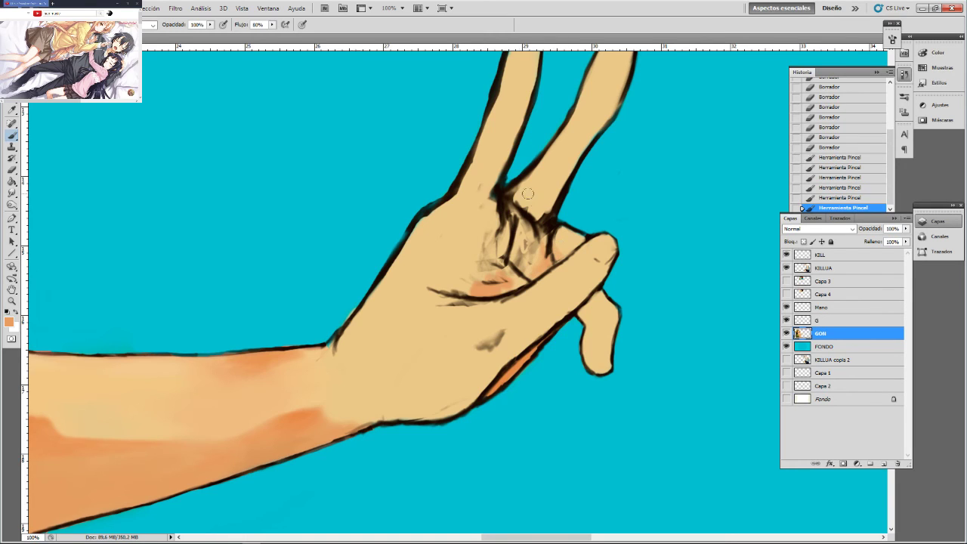
mouse_move(524, 229)
left_mouse_down()
mouse_move(515, 220)
mouse_move(512, 249)
left_mouse_up()
left_click_drag(514, 243, 511, 260)
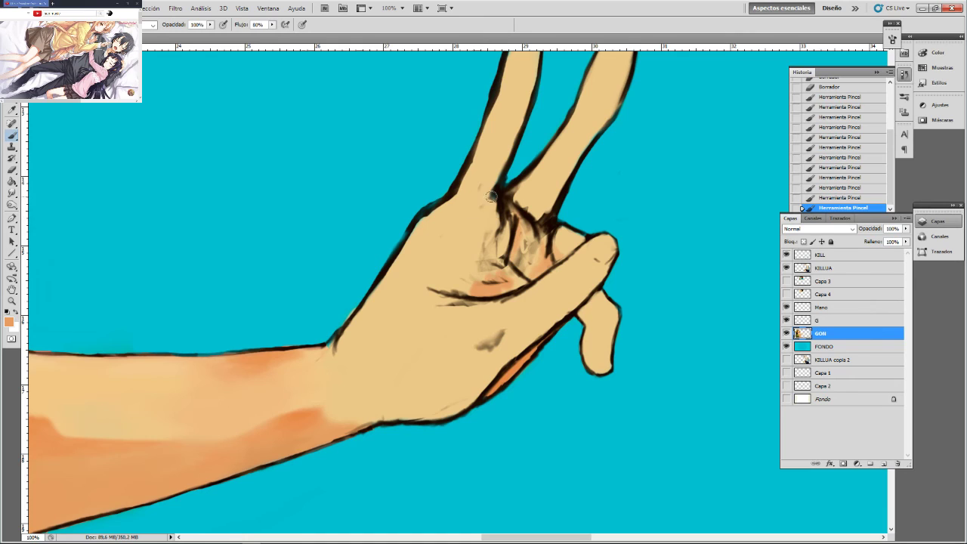
Sample the forearm's orange and shade the index finger from its base to mid-length, lowering the brush flow to 36%
left_click_drag(493, 172, 473, 231)
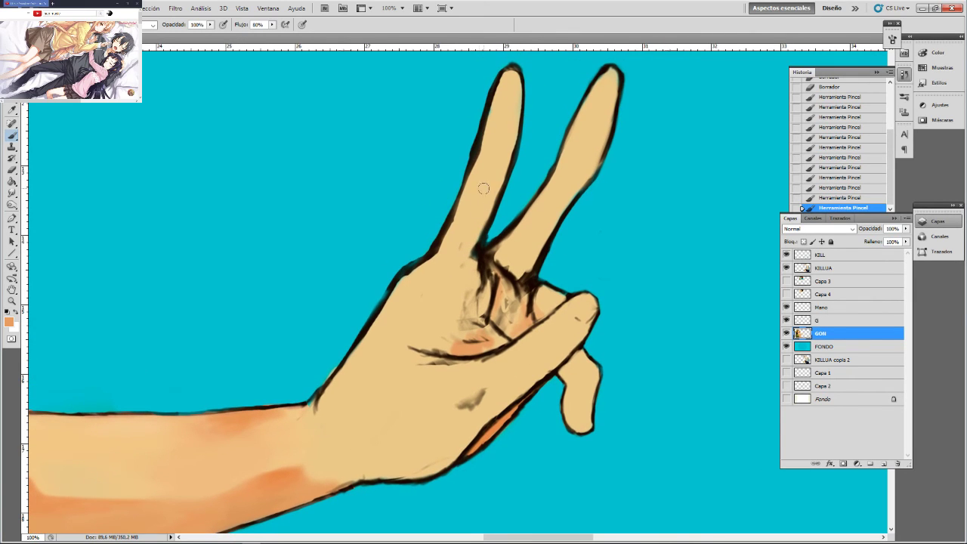
left_click(244, 416, "alt")
mouse_move(480, 220)
left_mouse_down()
mouse_move(466, 253)
mouse_move(467, 229)
mouse_move(455, 261)
left_mouse_up()
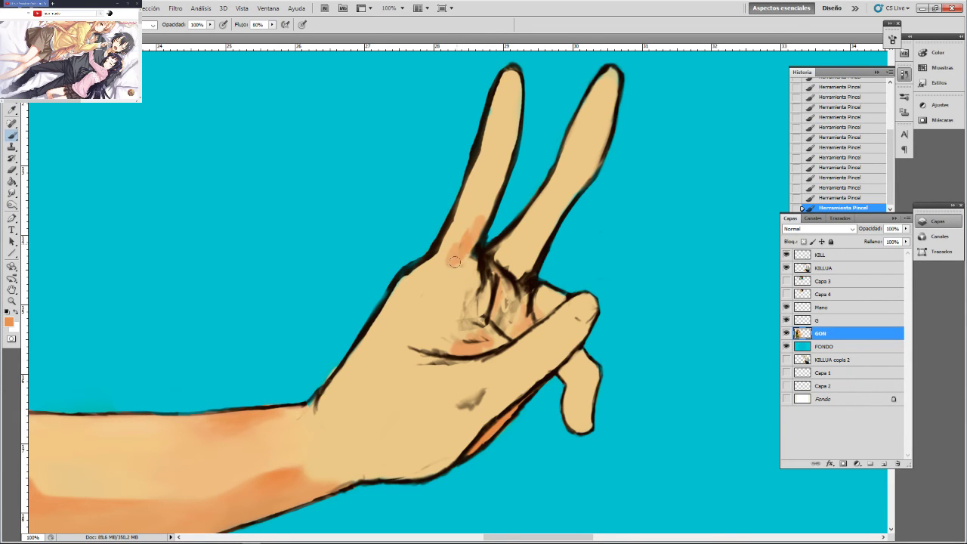
left_click(272, 24)
left_click_drag(271, 35, 250, 34)
left_click(338, 38)
left_click_drag(476, 203, 458, 241)
mouse_move(492, 180)
left_mouse_down()
mouse_move(472, 220)
mouse_move(489, 171)
mouse_move(502, 165)
mouse_move(489, 162)
mouse_move(504, 161)
mouse_move(484, 162)
mouse_move(500, 171)
mouse_move(492, 189)
mouse_move(497, 179)
mouse_move(486, 175)
mouse_move(482, 198)
mouse_move(483, 180)
mouse_move(462, 236)
mouse_move(493, 181)
mouse_move(476, 202)
mouse_move(479, 186)
mouse_move(463, 225)
mouse_move(477, 194)
mouse_move(467, 225)
left_mouse_up()
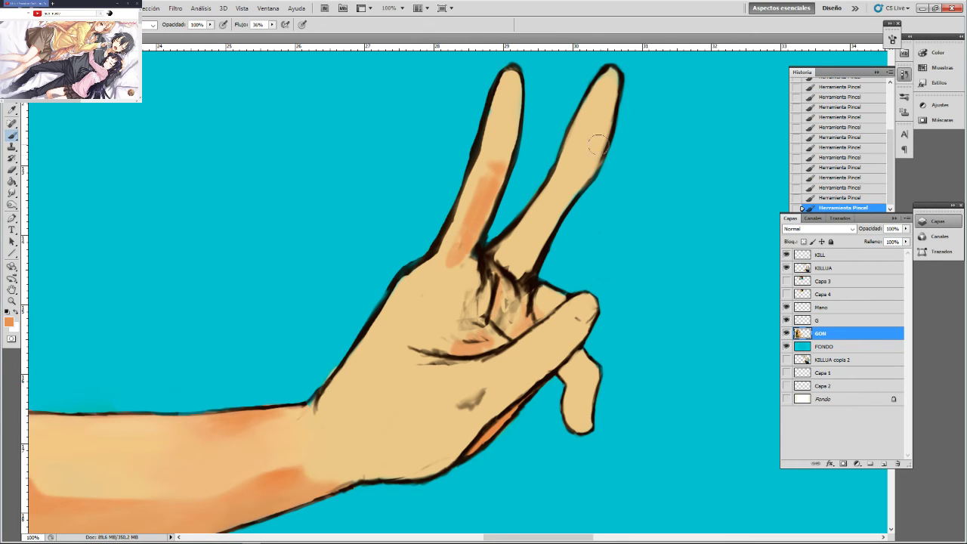
Brush orange shading across the middle joint of the middle finger on the GON layer, and sample the light skin tone
mouse_move(597, 149)
left_mouse_down()
mouse_move(567, 194)
mouse_move(577, 184)
mouse_move(569, 160)
mouse_move(584, 169)
mouse_move(562, 169)
mouse_move(554, 195)
mouse_move(562, 176)
mouse_move(535, 203)
mouse_move(561, 173)
mouse_move(545, 200)
left_mouse_up()
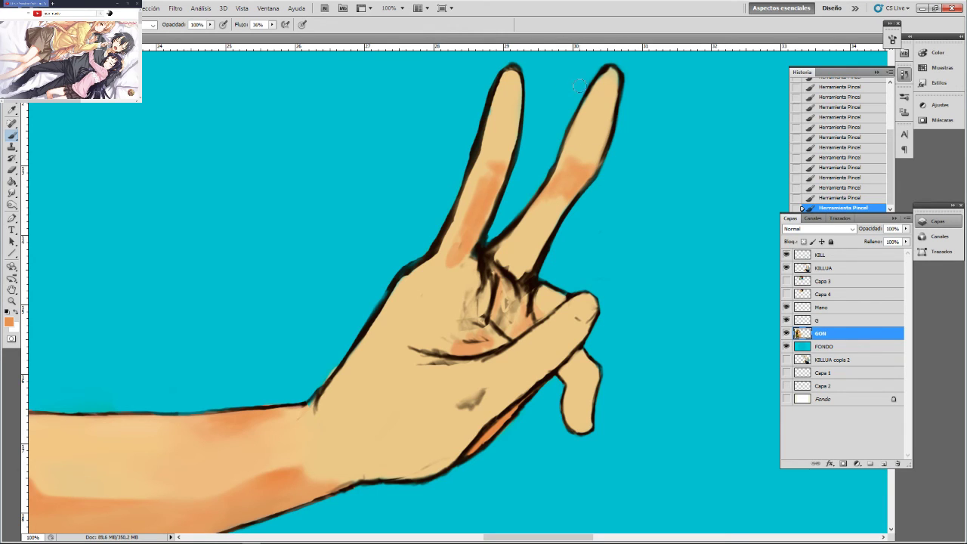
left_click(511, 112, "alt")
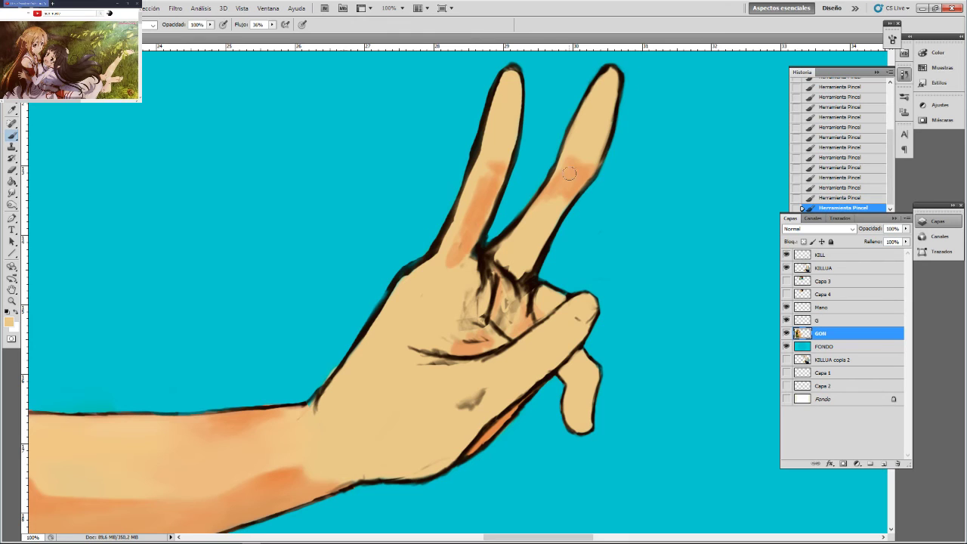
Sample the forearm's light skin tone, brush it along the upper edge near the elbow, and erase the spill at the outline
left_click_drag(252, 376, 471, 361)
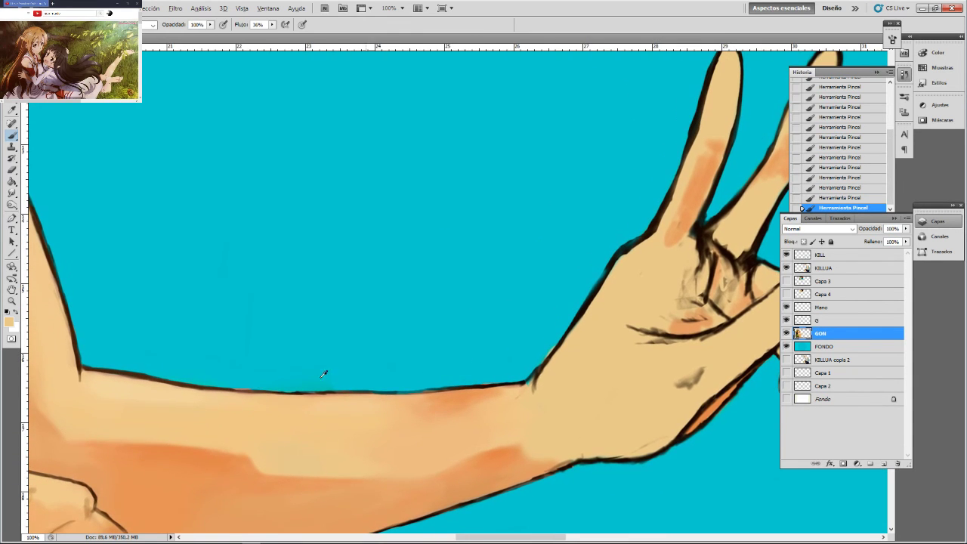
left_click(134, 391, "alt")
left_click_drag(142, 383, 198, 388)
key("e")
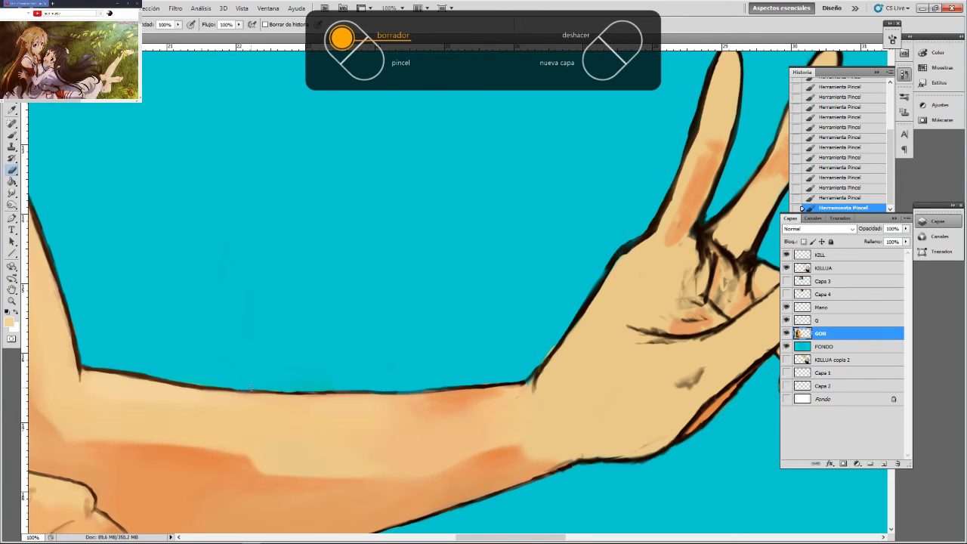
left_click(251, 387)
key("b")
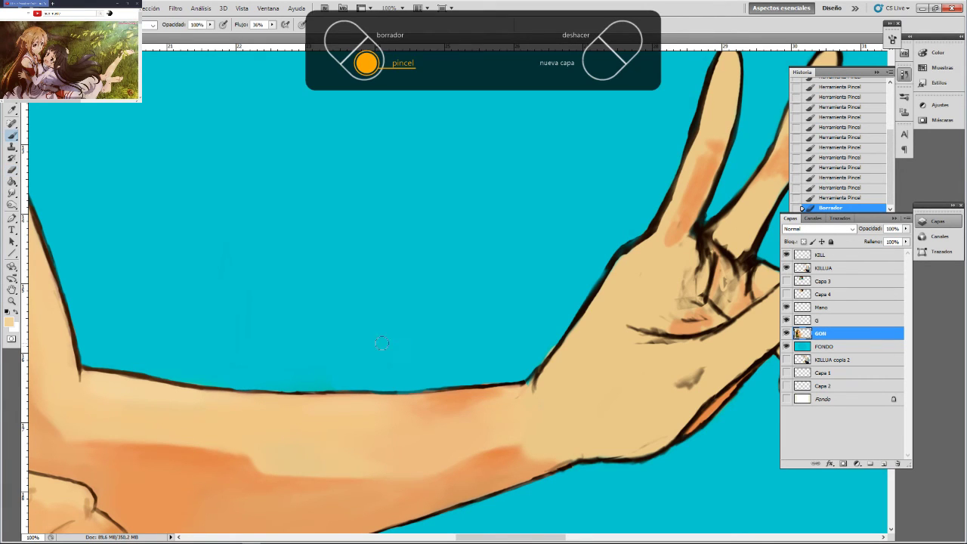
Brush light skin highlights onto the tips of the middle and index fingers
left_click_drag(489, 316, 347, 352)
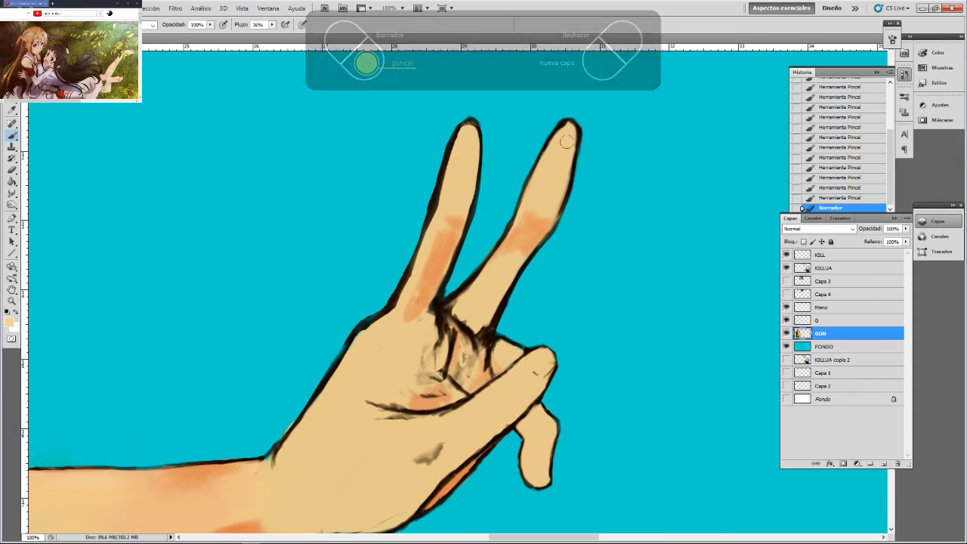
mouse_move(566, 142)
left_mouse_down()
mouse_move(570, 131)
mouse_move(560, 171)
mouse_move(570, 157)
left_mouse_up()
left_click_drag(570, 157, 566, 163)
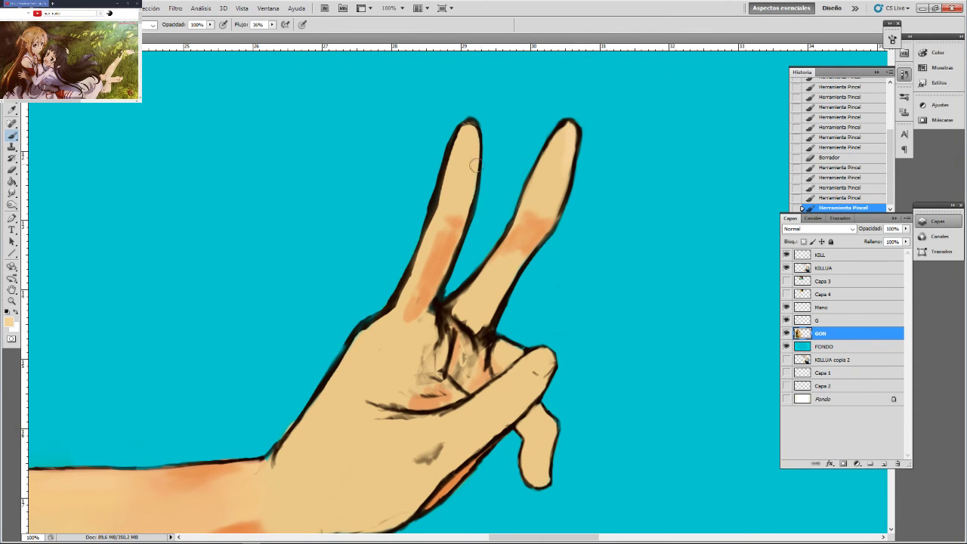
left_click_drag(471, 139, 471, 130)
mouse_move(470, 131)
left_mouse_down()
mouse_move(470, 145)
mouse_move(473, 126)
left_mouse_up()
left_click_drag(473, 125, 467, 142)
left_click_drag(467, 142, 466, 158)
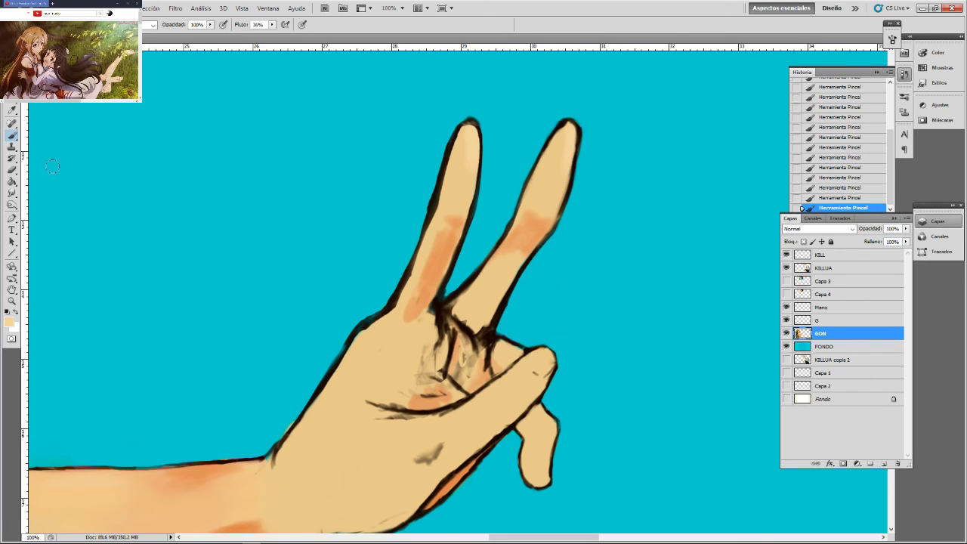
Brighten both fingertip highlights with the Dodge tool at 50% exposure, and burn the shadow near the index finger's base
left_click(12, 205)
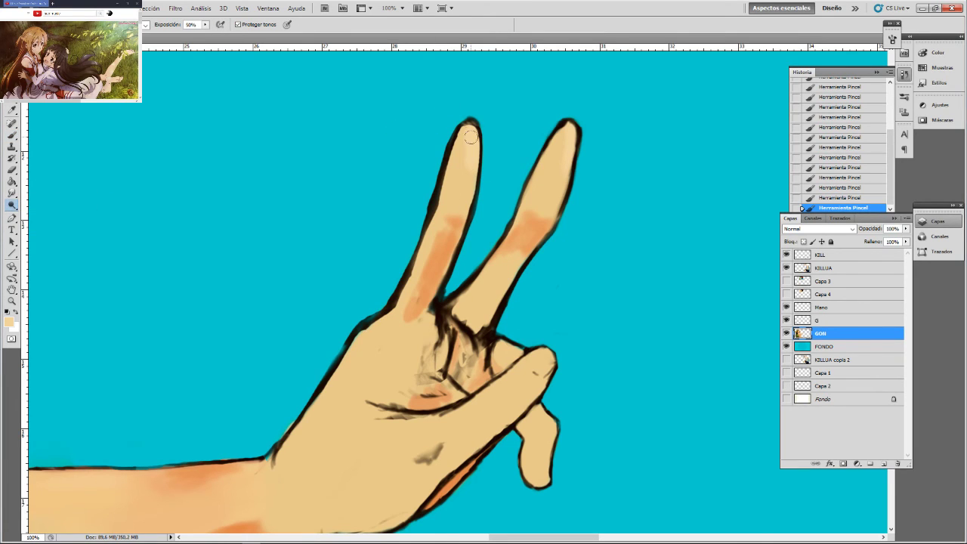
left_click_drag(470, 136, 472, 163)
left_click_drag(571, 132, 567, 148)
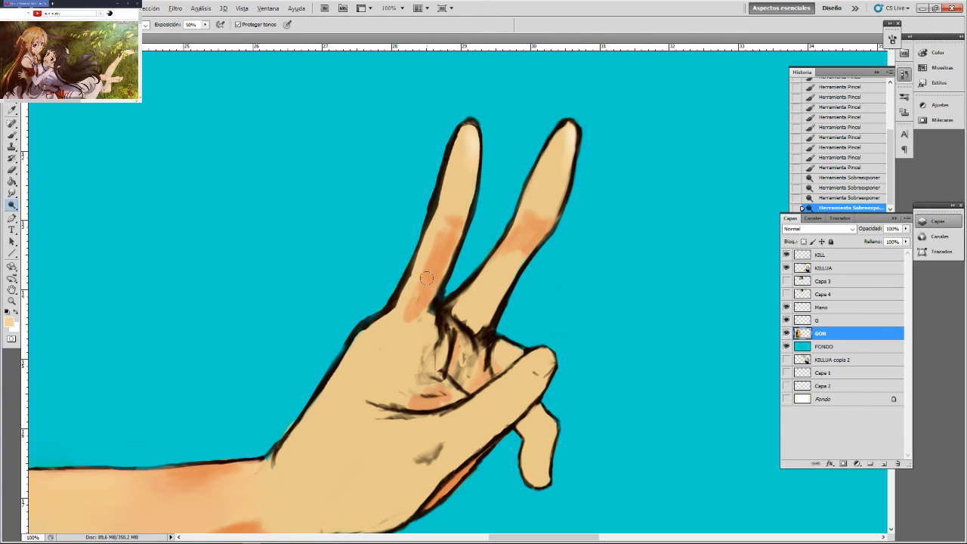
left_click_drag(426, 276, 430, 284)
Sample the index finger's orange and extend its shadow from the finger's base over the knuckle onto the hand
key("b")
left_click(429, 273, "alt")
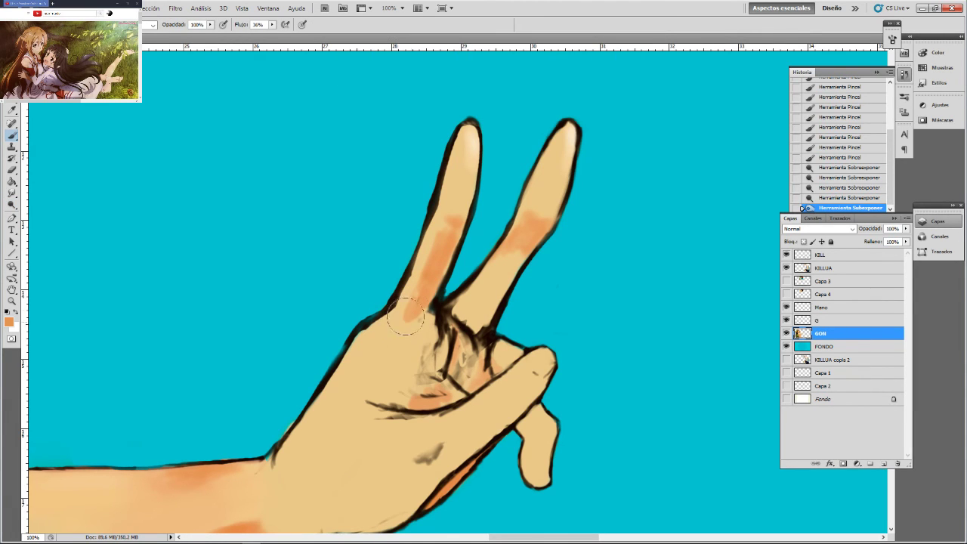
left_click_drag(406, 315, 388, 332)
mouse_move(408, 321)
left_mouse_down()
mouse_move(349, 364)
mouse_move(408, 316)
mouse_move(412, 323)
mouse_move(385, 337)
left_mouse_up()
left_click_drag(408, 321, 361, 367)
mouse_move(419, 317)
left_mouse_down()
mouse_move(385, 329)
mouse_move(423, 298)
left_mouse_up()
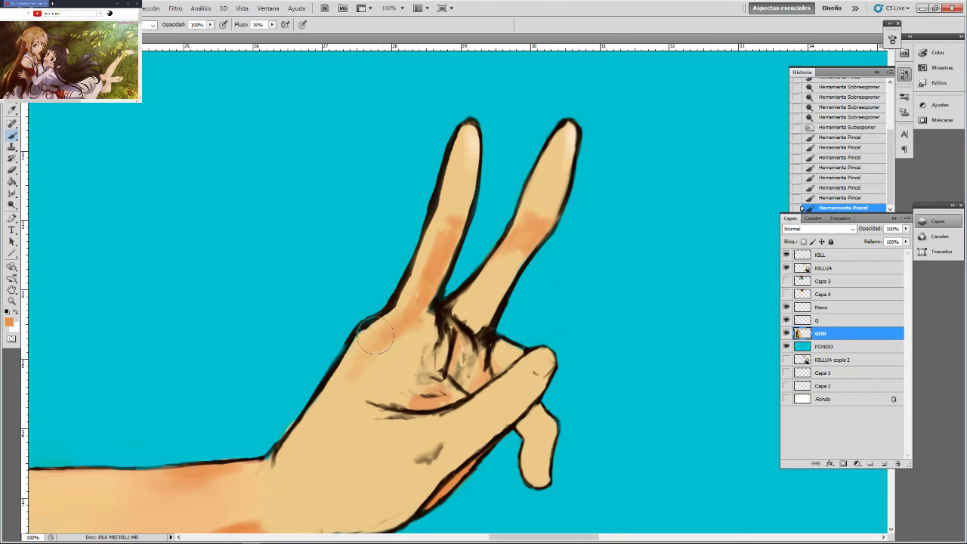
mouse_move(376, 335)
left_mouse_down()
mouse_move(358, 347)
mouse_move(369, 332)
left_mouse_up()
Clean the knuckle shadow's outer edge with sampled light skin, and repaint the index finger's base in sampled orange
left_click(364, 345, "alt")
mouse_move(364, 337)
left_mouse_down()
mouse_move(408, 327)
mouse_move(405, 335)
mouse_move(364, 327)
mouse_move(360, 339)
mouse_move(405, 309)
left_mouse_up()
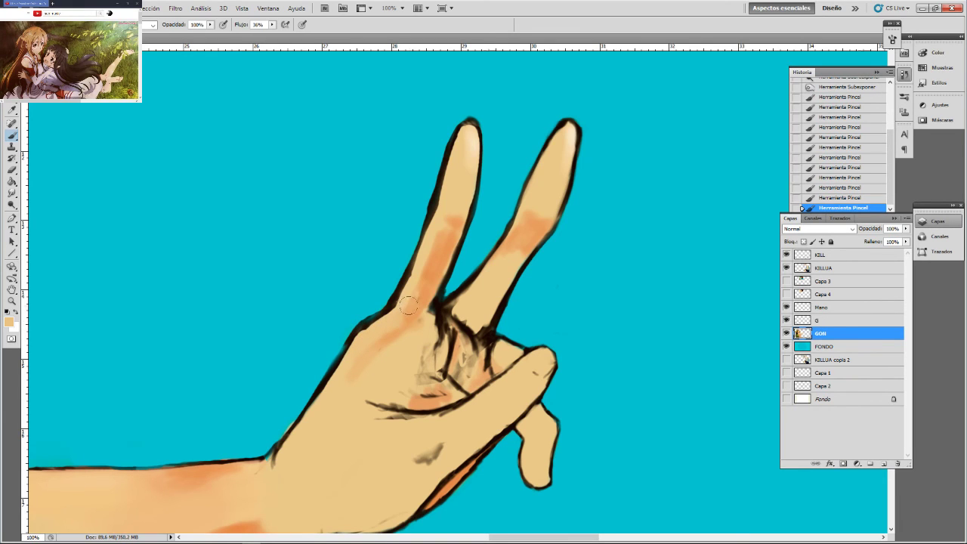
left_click(413, 301, "alt")
left_click(412, 311, "alt")
left_click_drag(413, 310, 421, 294)
Try to erase the small dark stray mark at the index finger's base on the G layer
key("ctrl+plus")
key("ctrl+plus")
key("ctrl+plus")
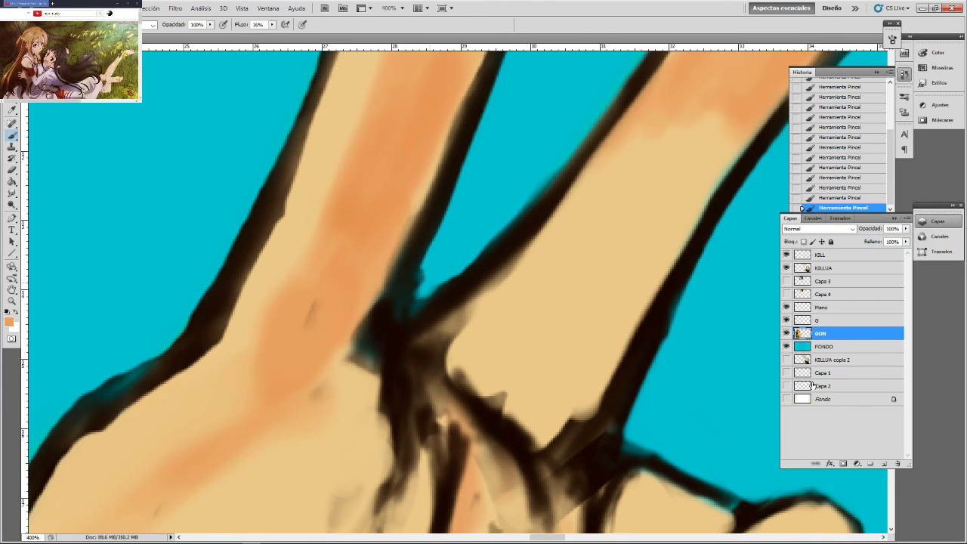
left_click(813, 321)
key("e")
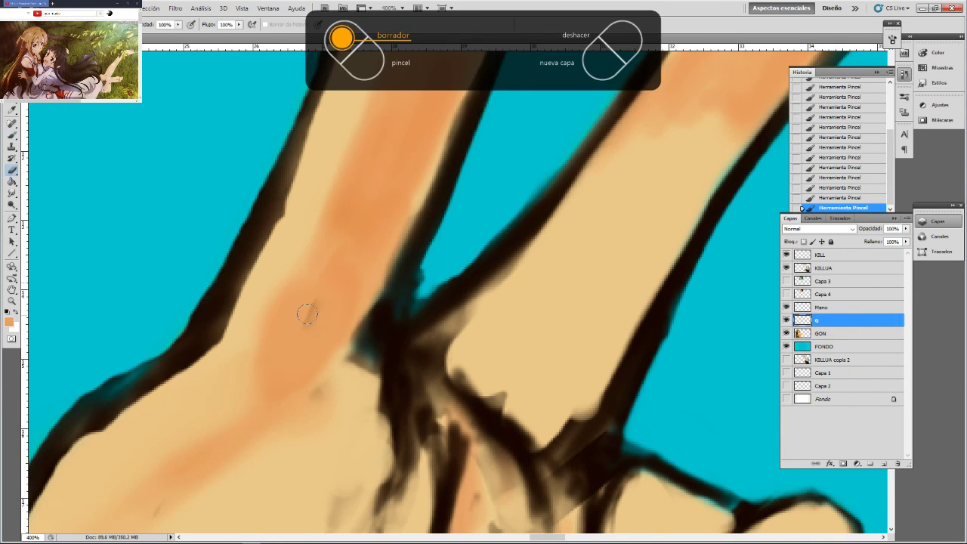
left_click(309, 317)
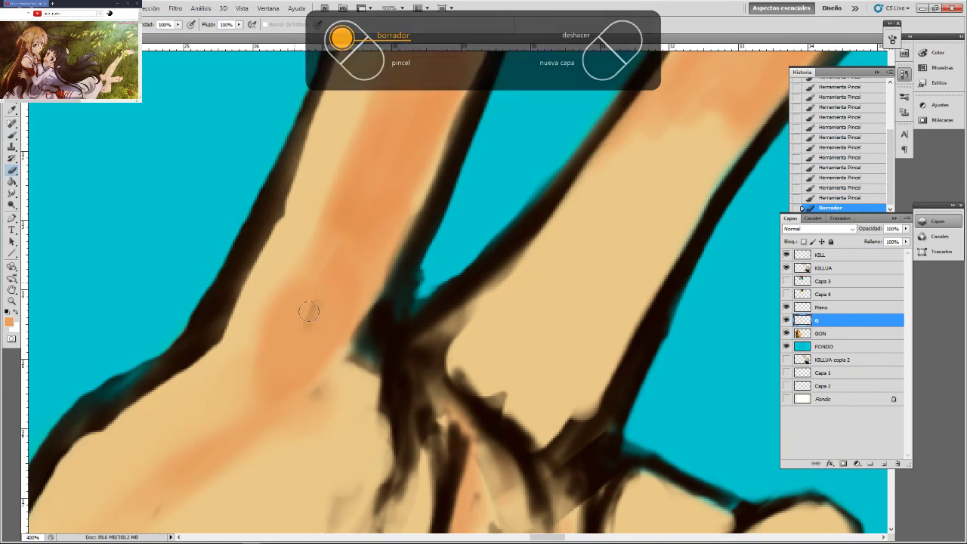
left_click(308, 321)
Brush sampled orange over the shadow at the index finger's base on the GON layer
left_click(820, 333)
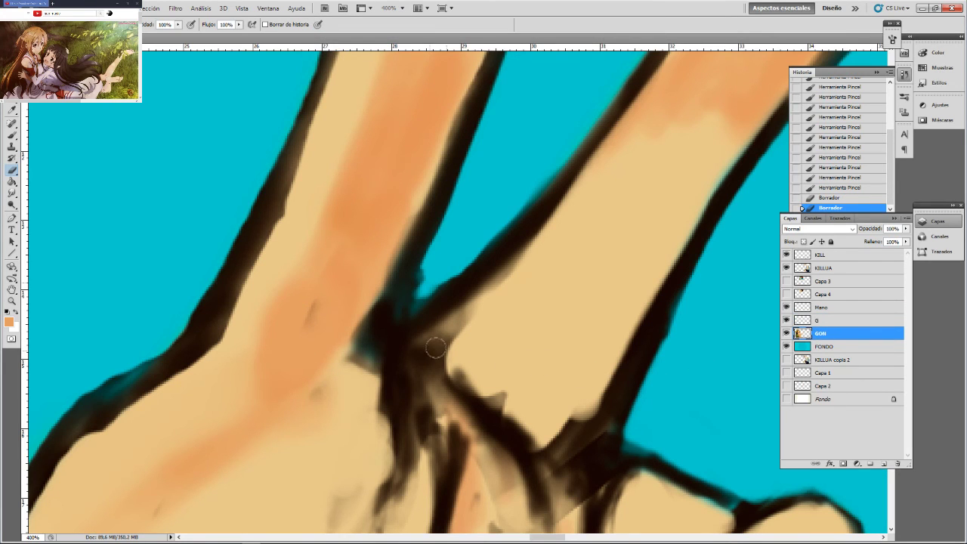
key("b")
left_click(331, 274, "alt")
mouse_move(325, 288)
left_mouse_down()
mouse_move(308, 320)
mouse_move(307, 307)
left_mouse_up()
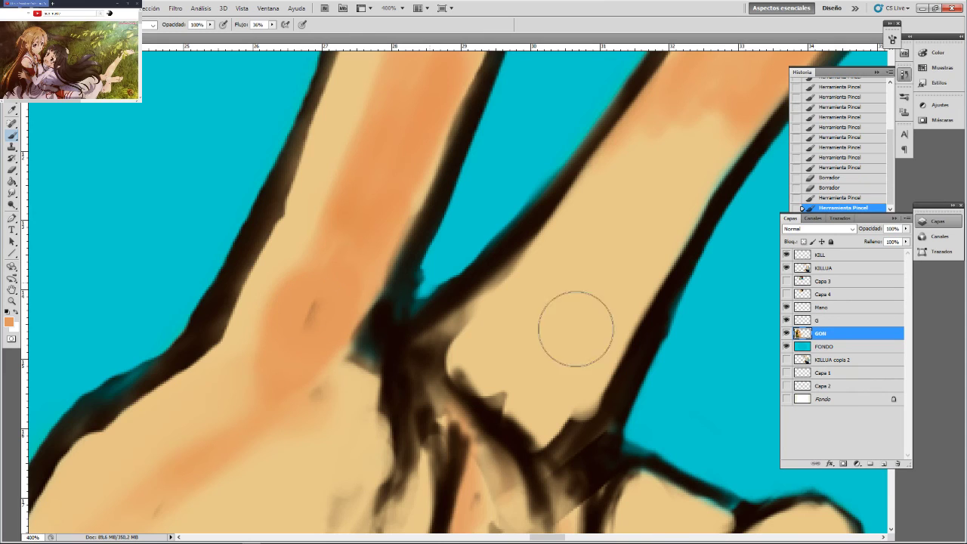
Toggle the Mano layer's visibility, select it, and paint orange over the stray mark at the index finger's base
left_click(787, 308)
left_click(787, 308)
left_click(810, 306)
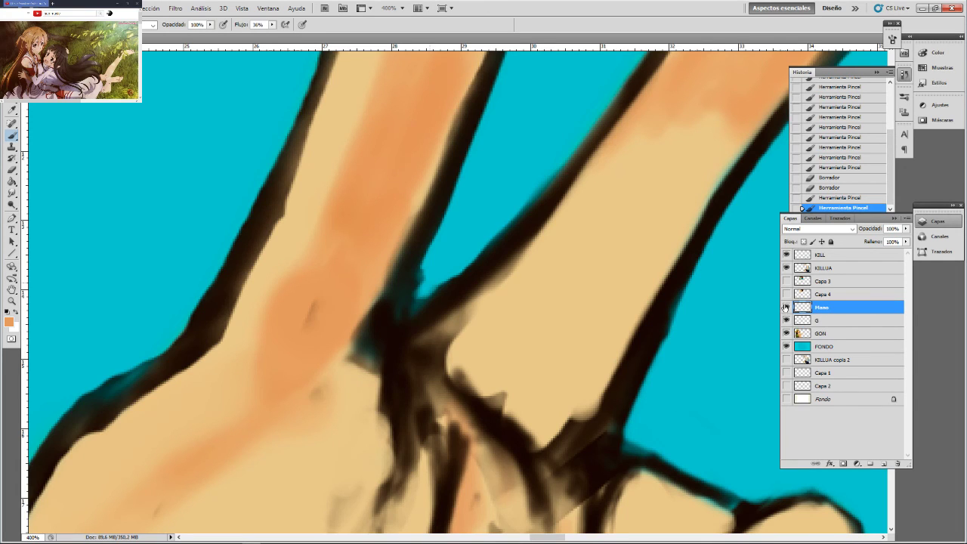
mouse_move(210, 301)
left_mouse_down()
mouse_move(298, 309)
mouse_move(309, 295)
mouse_move(309, 321)
left_mouse_up()
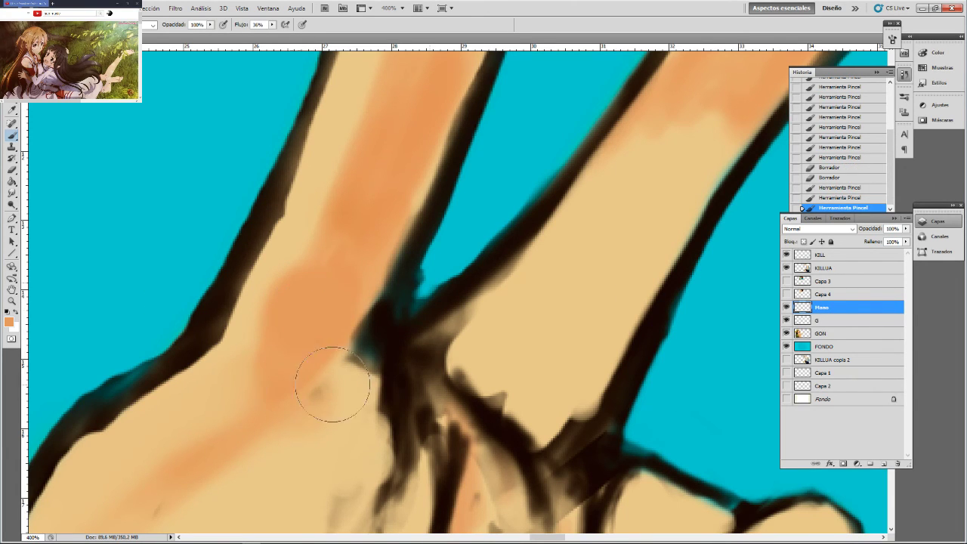
Erase the orange patch at the index finger's base from the Mano layer, hiding GON while cleaning and showing it again
key("e")
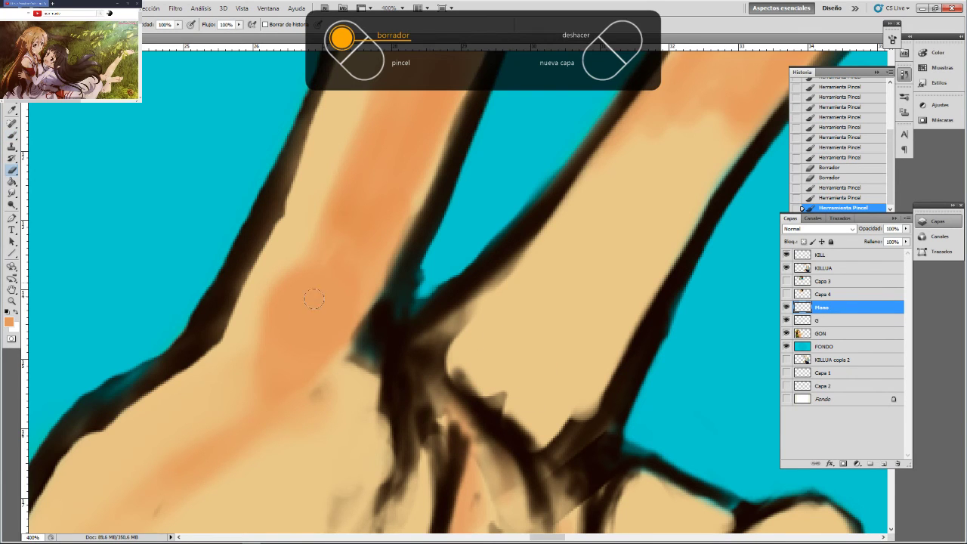
left_click(304, 340)
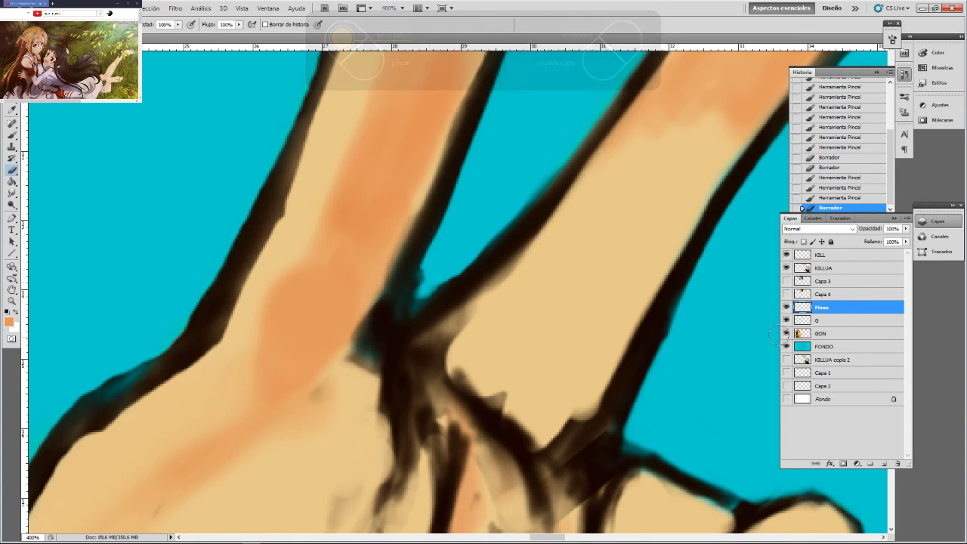
left_click(785, 334)
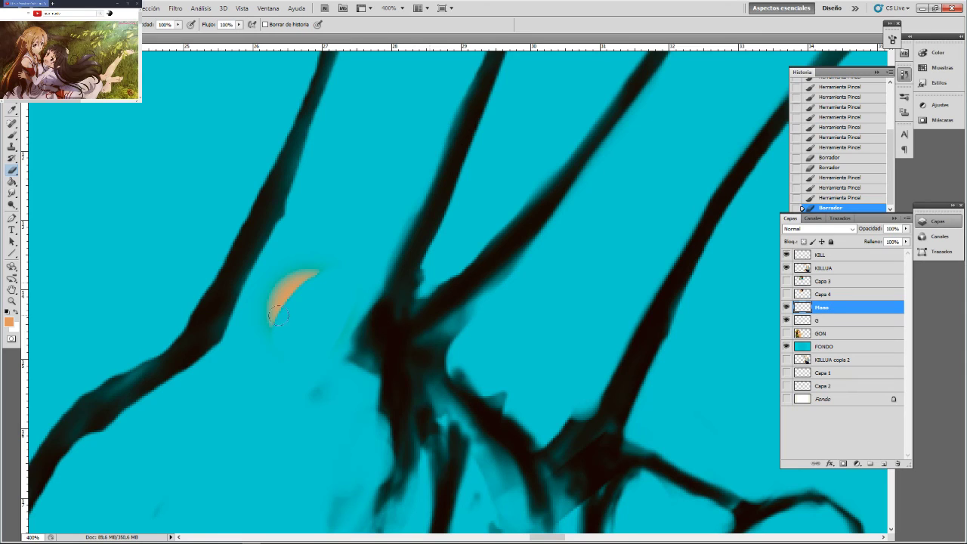
mouse_move(278, 315)
left_mouse_down()
mouse_move(293, 291)
mouse_move(294, 337)
left_mouse_up()
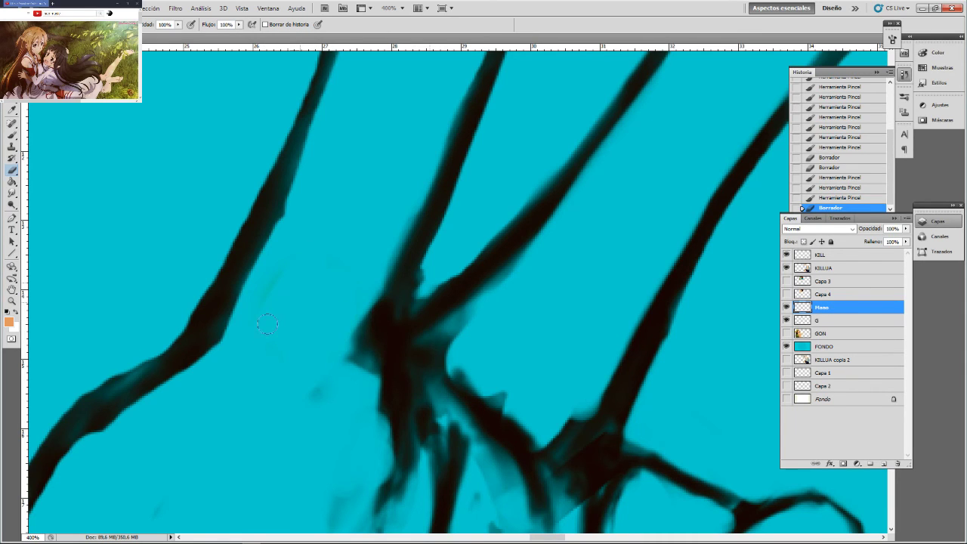
left_click_drag(294, 301, 295, 301)
left_click(787, 334)
Brush an orange shadow along the lower edge of the palm near the wrist on the GON layer
left_click(805, 332)
key("ctrl+minus")
key("ctrl+minus")
key("ctrl+minus")
key("ctrl+minus")
key("ctrl+minus")
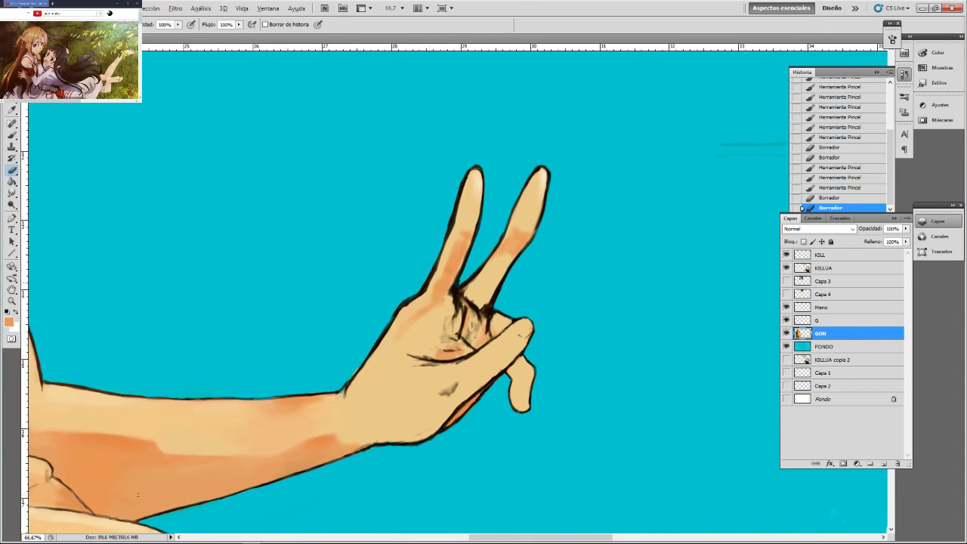
key("b")
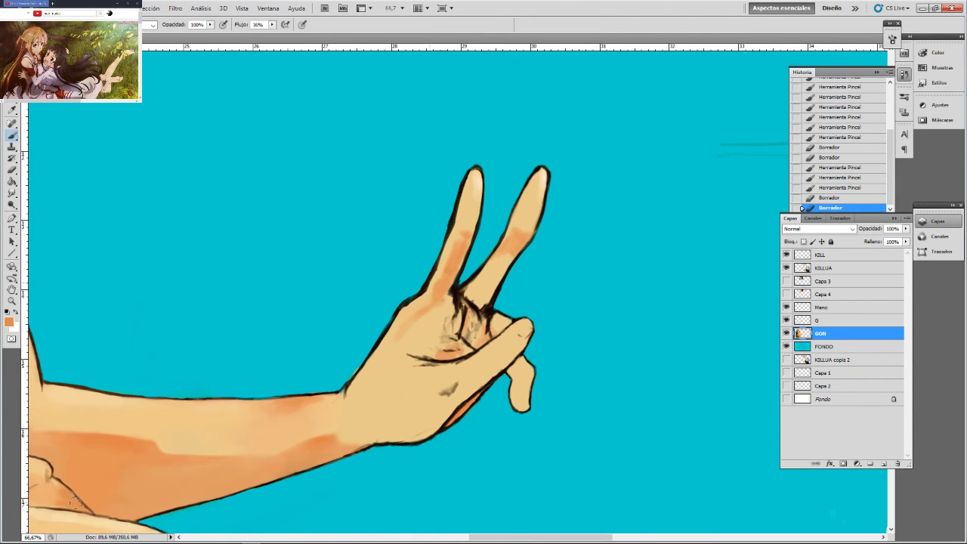
key("e")
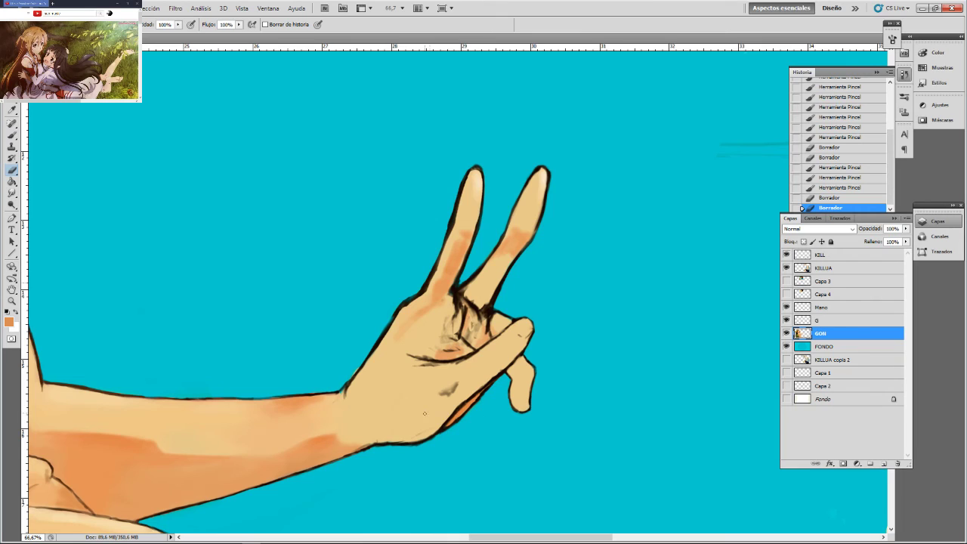
key("b")
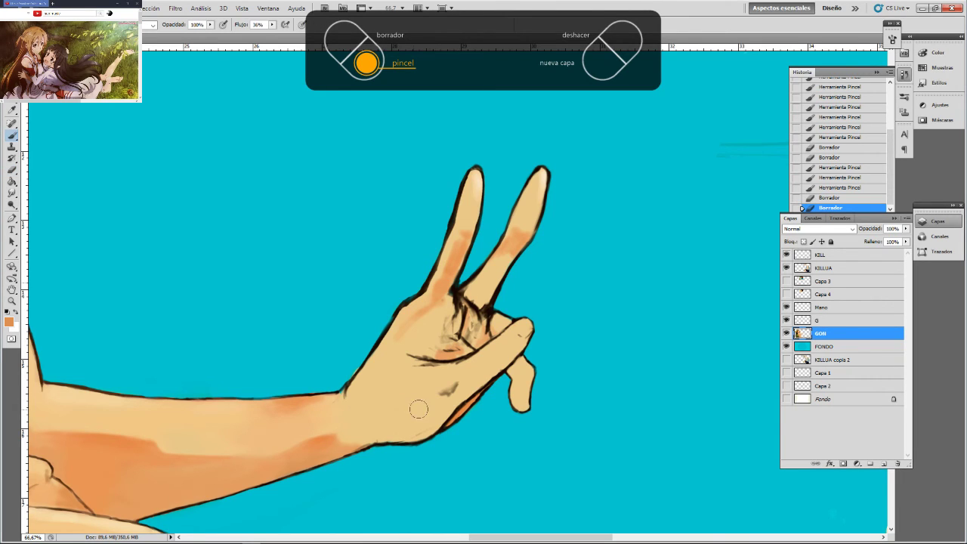
left_click_drag(420, 420, 423, 435)
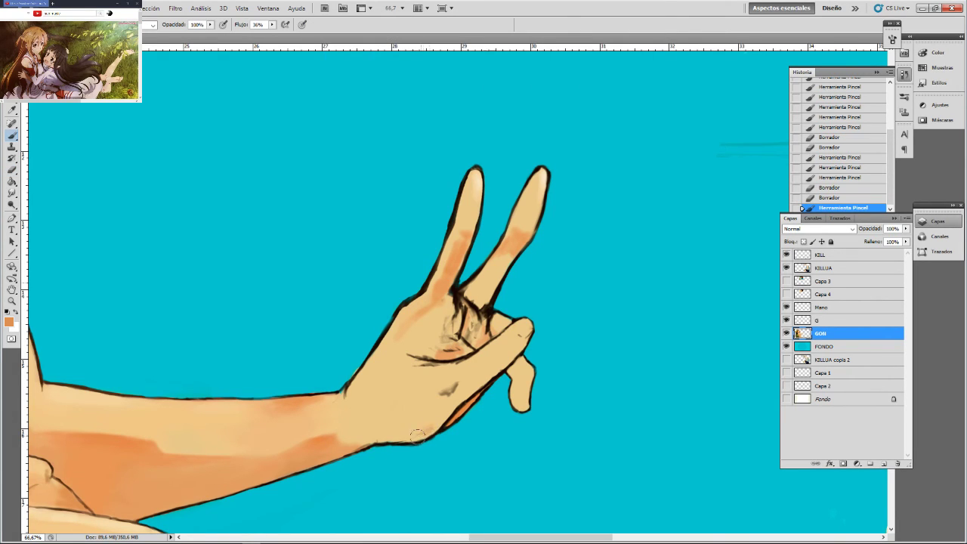
mouse_move(418, 436)
left_mouse_down()
mouse_move(400, 433)
mouse_move(436, 421)
left_mouse_up()
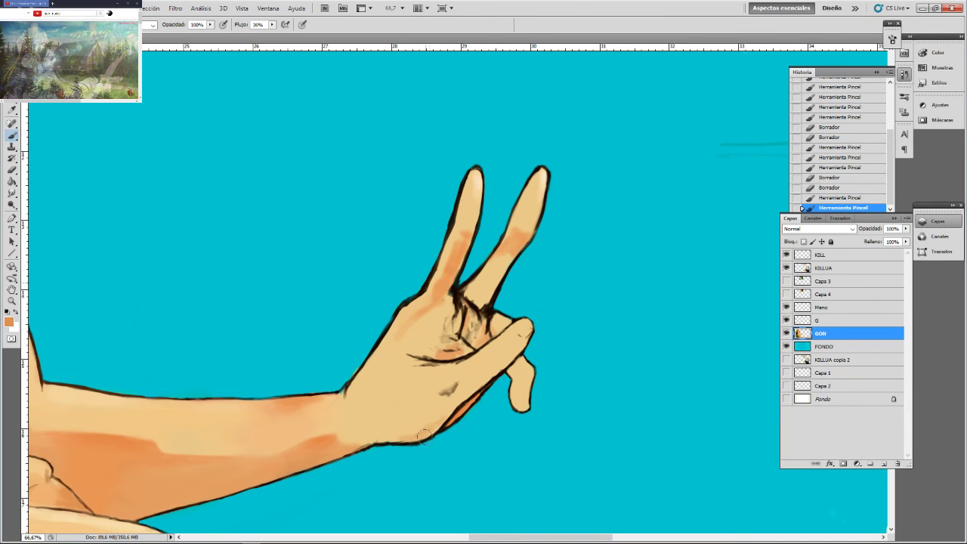
left_click_drag(446, 416, 434, 420)
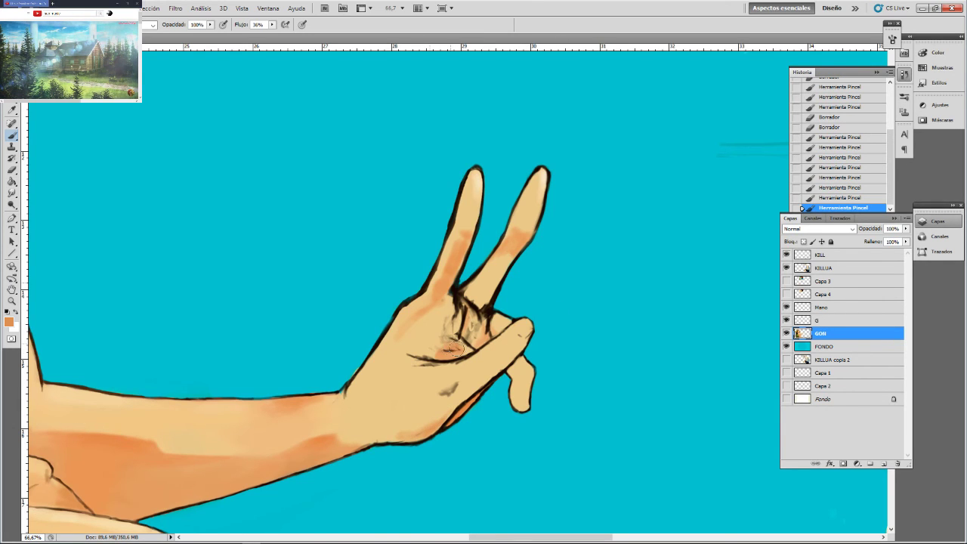
Deepen the orange shadows in the palm crease, around the folded fingers and on the middle finger's joint
mouse_move(452, 351)
left_mouse_down()
mouse_move(463, 350)
mouse_move(440, 351)
mouse_move(462, 312)
mouse_move(448, 297)
mouse_move(421, 308)
mouse_move(418, 318)
mouse_move(477, 286)
left_mouse_up()
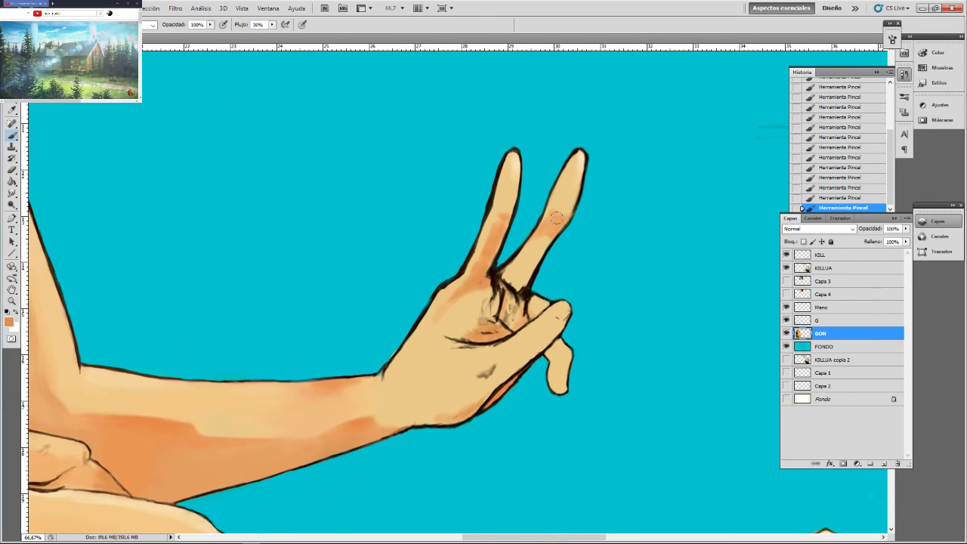
left_click_drag(552, 218, 542, 225)
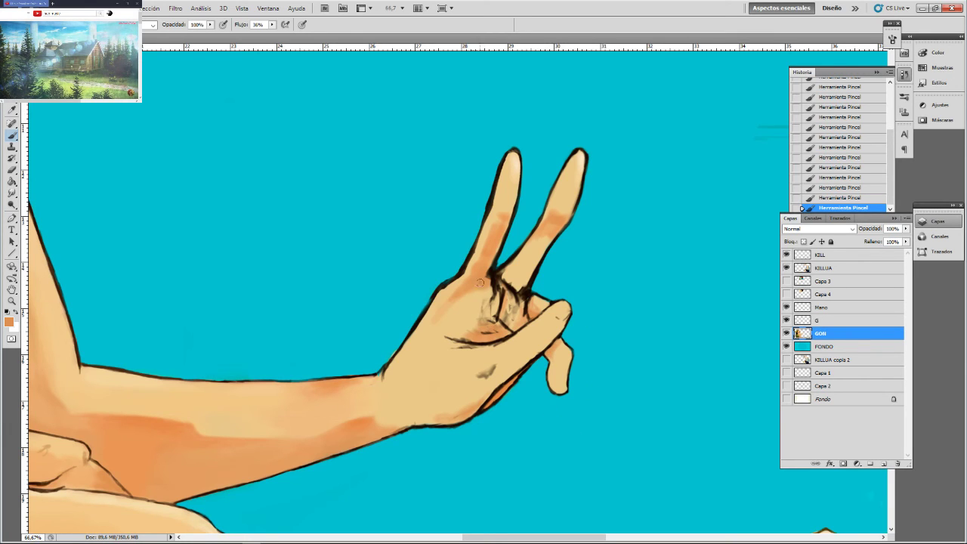
Sample the palm's orange tone and brush a soft shadow around the dark smudge at the thumb's base on GON
left_click(517, 168, "alt")
left_click(480, 329, "alt")
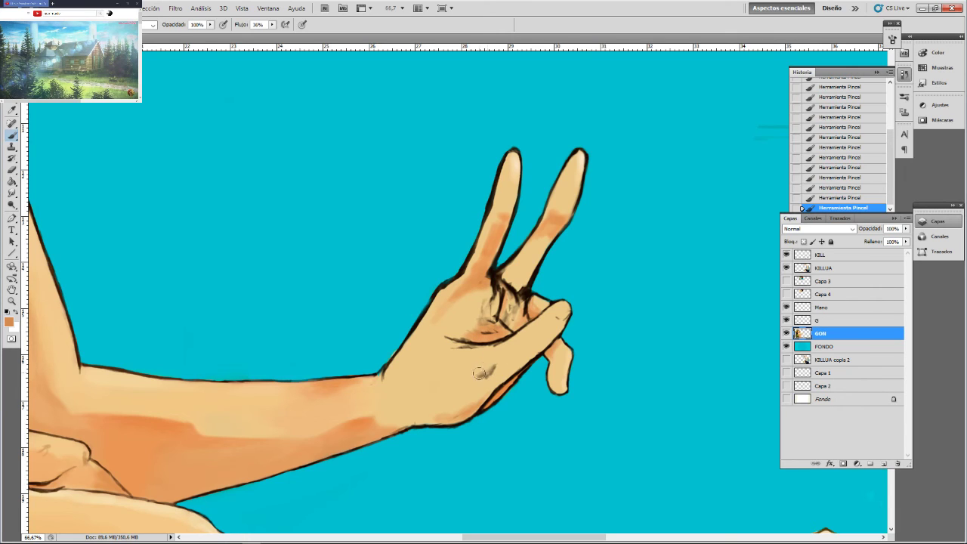
mouse_move(481, 373)
left_mouse_down()
mouse_move(489, 366)
mouse_move(473, 380)
left_mouse_up()
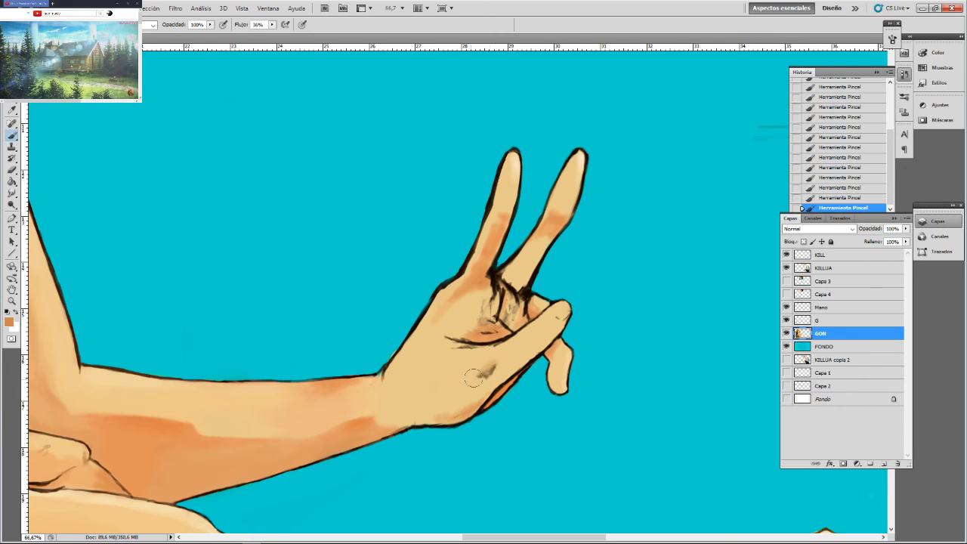
Brush sampled light orange shading along the thumb, onto its tip and along the palm crease
left_click(581, 168, "alt")
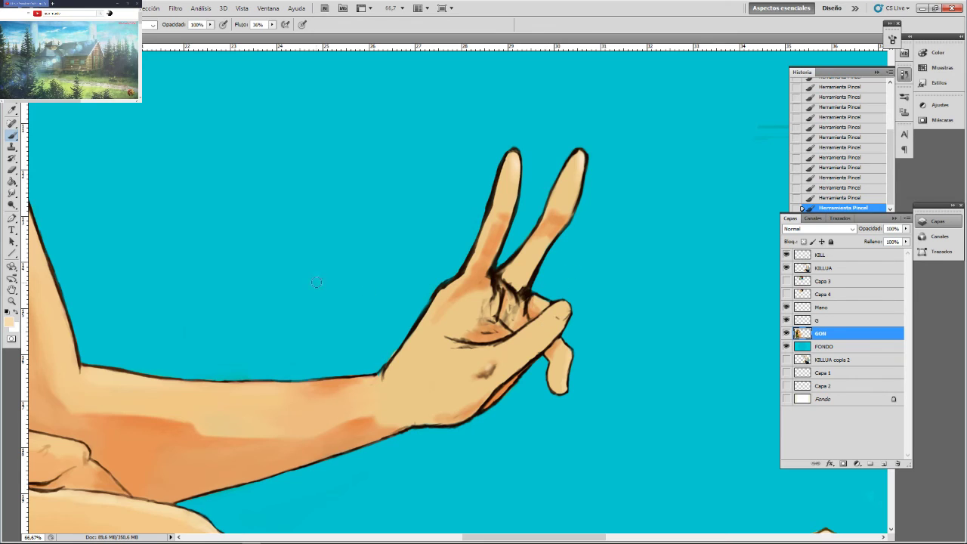
left_click(473, 329, "alt")
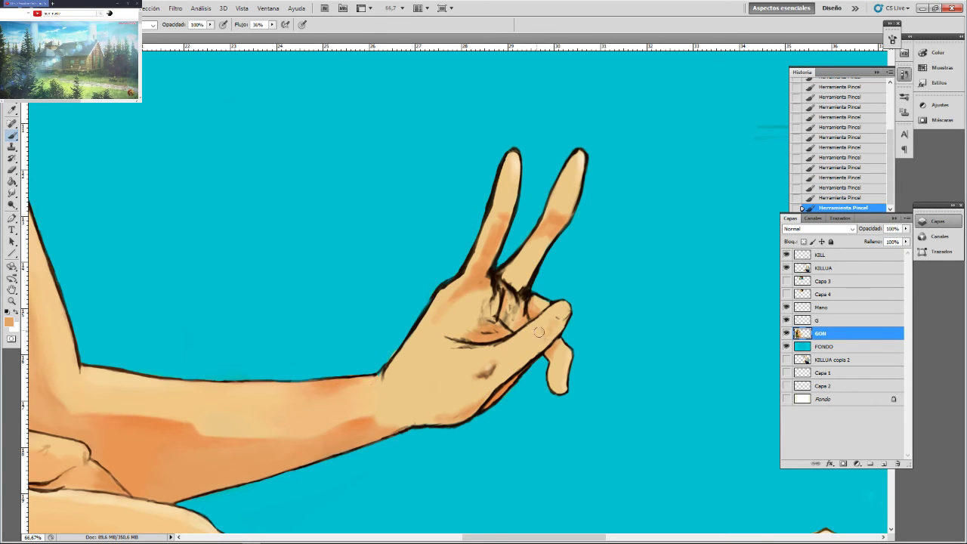
mouse_move(534, 341)
left_mouse_down()
mouse_move(523, 355)
mouse_move(541, 347)
mouse_move(494, 382)
left_mouse_up()
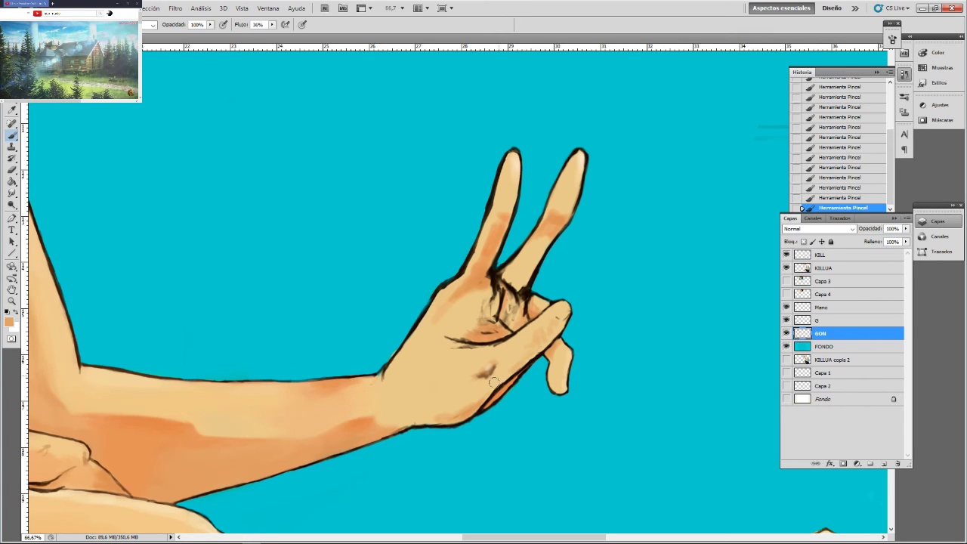
left_click_drag(550, 315, 561, 313)
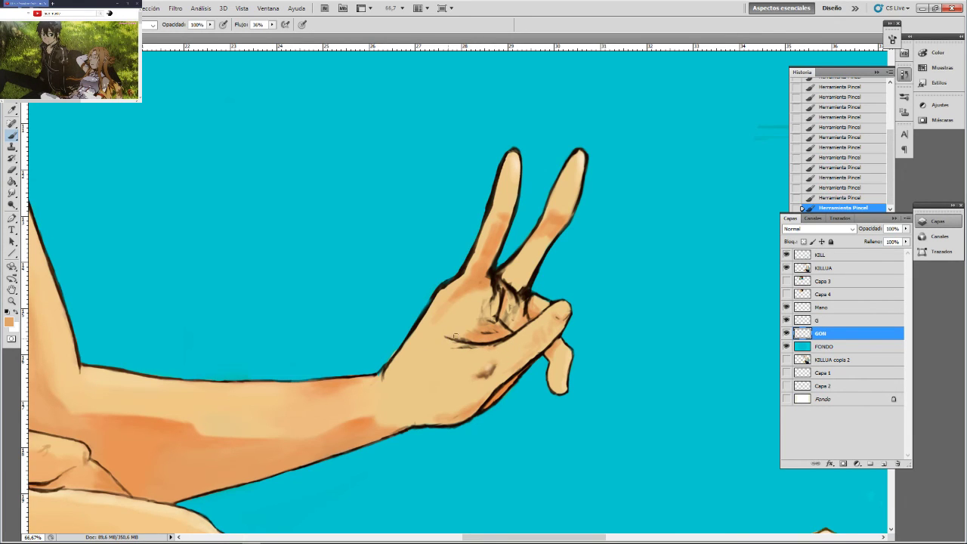
left_click_drag(463, 339, 479, 334)
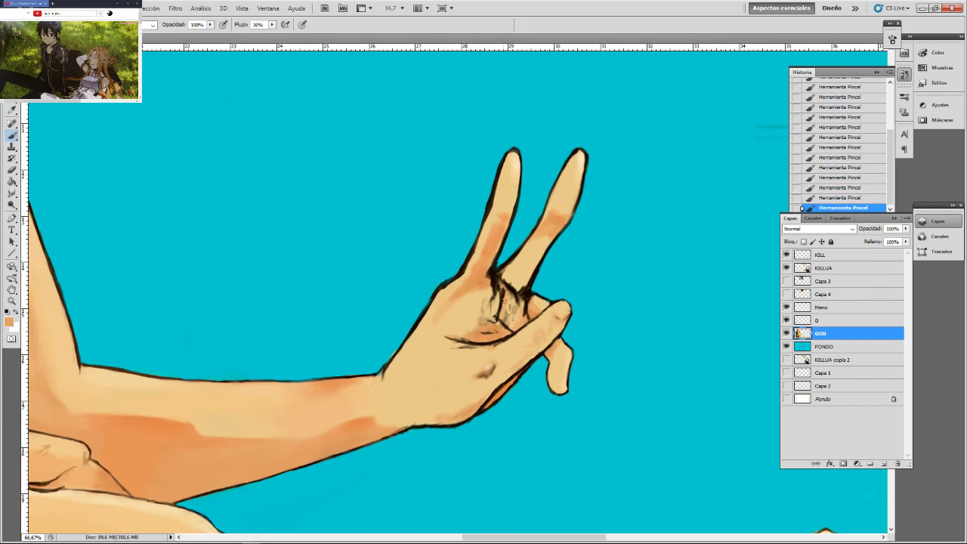
Hide and show the Mano line art to check the shading beneath, and make Mano the active layer
left_click(492, 281, "alt")
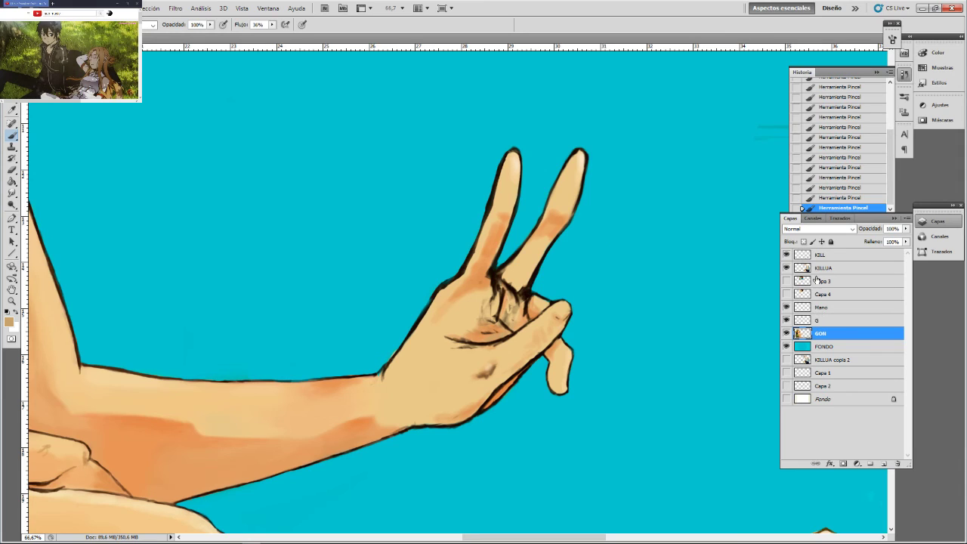
left_click(788, 308)
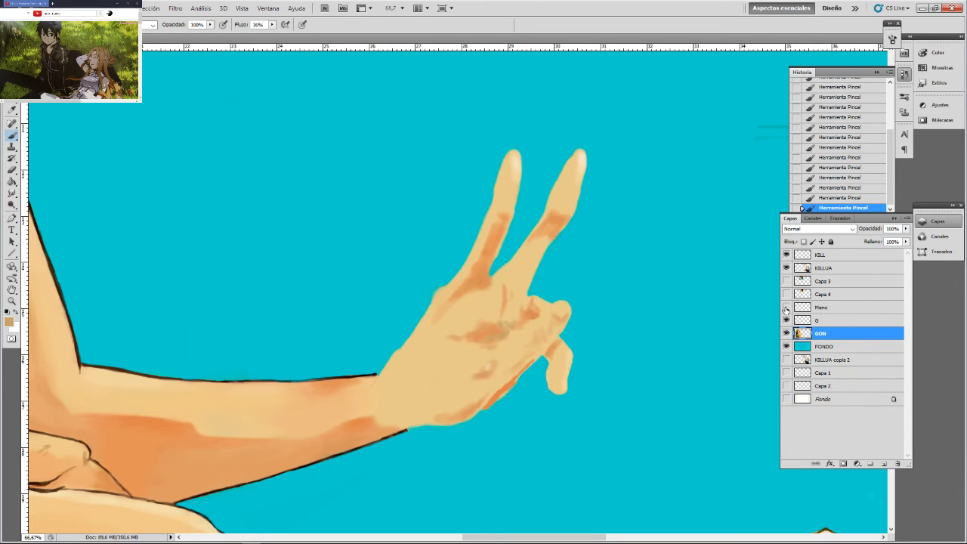
left_click(787, 308)
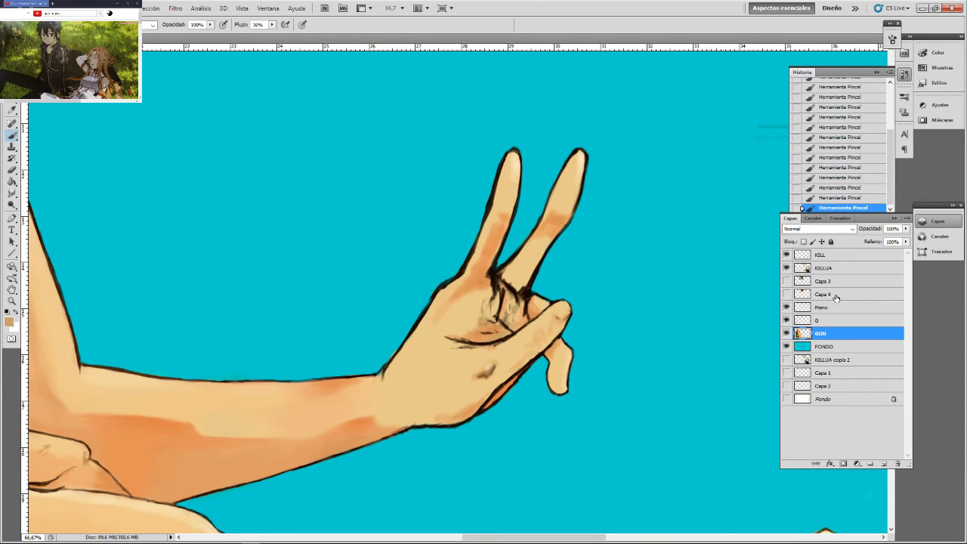
left_click(822, 307)
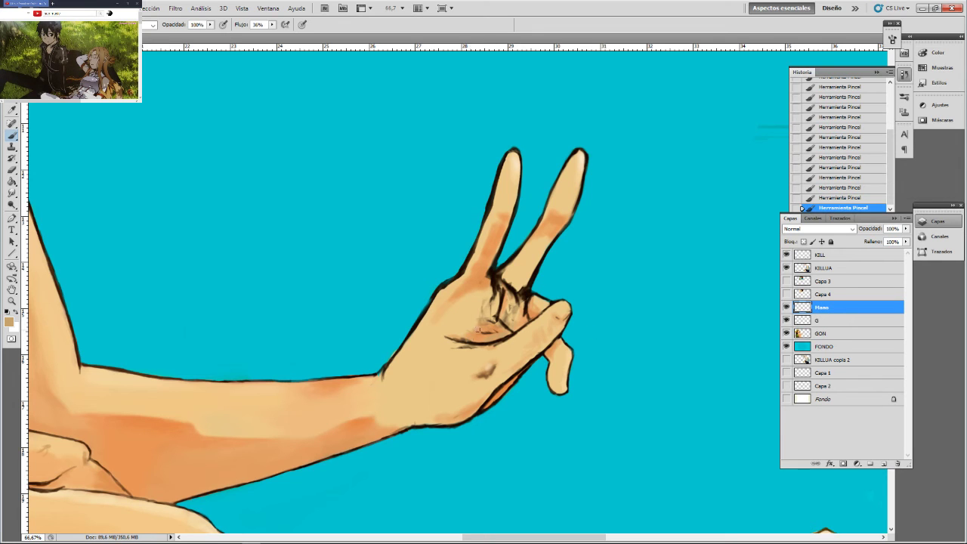
scroll(467, 330, "down", 4)
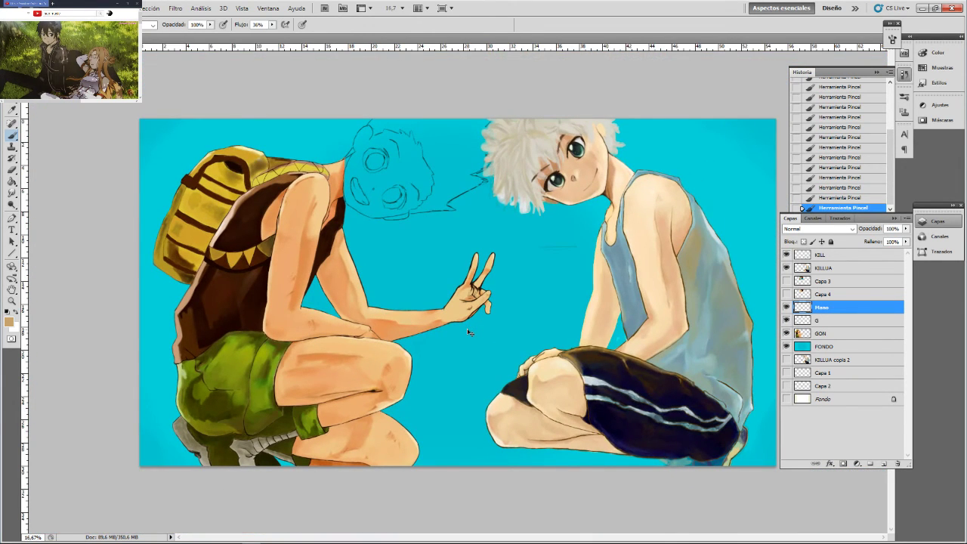
scroll(468, 332, "up", 4)
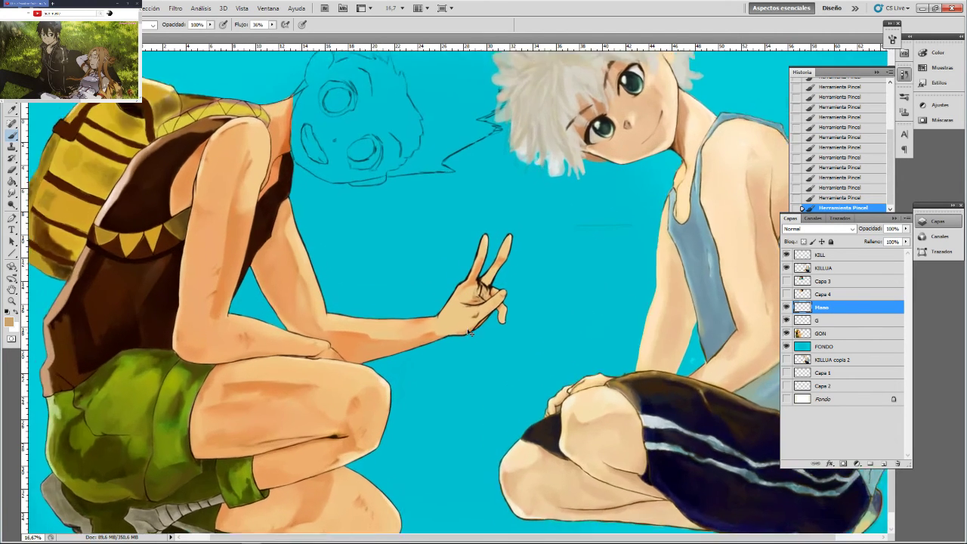
Set the eraser's flow to 23% and erase the grey smudges in the palm on the Mano layer
key("e")
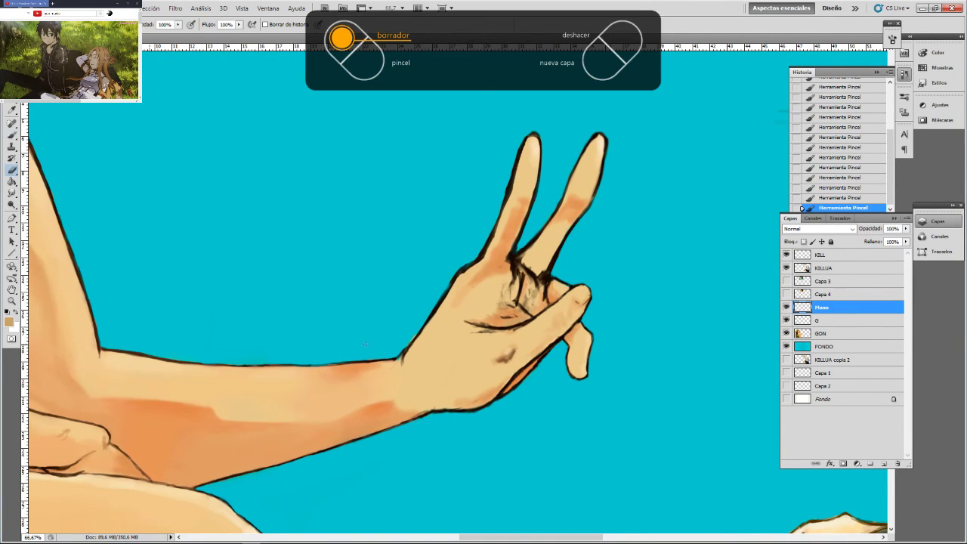
left_click(238, 24)
left_click_drag(230, 37, 199, 35)
left_click(344, 39)
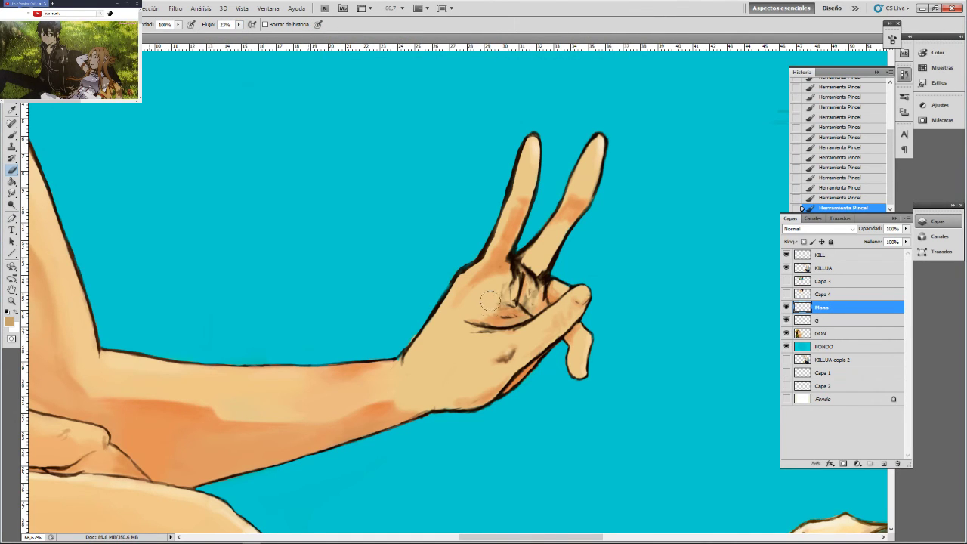
mouse_move(493, 298)
left_mouse_down()
mouse_move(506, 270)
mouse_move(508, 290)
mouse_move(529, 289)
mouse_move(526, 301)
mouse_move(535, 294)
mouse_move(501, 309)
mouse_move(510, 317)
mouse_move(481, 312)
mouse_move(473, 322)
mouse_move(512, 368)
left_mouse_up()
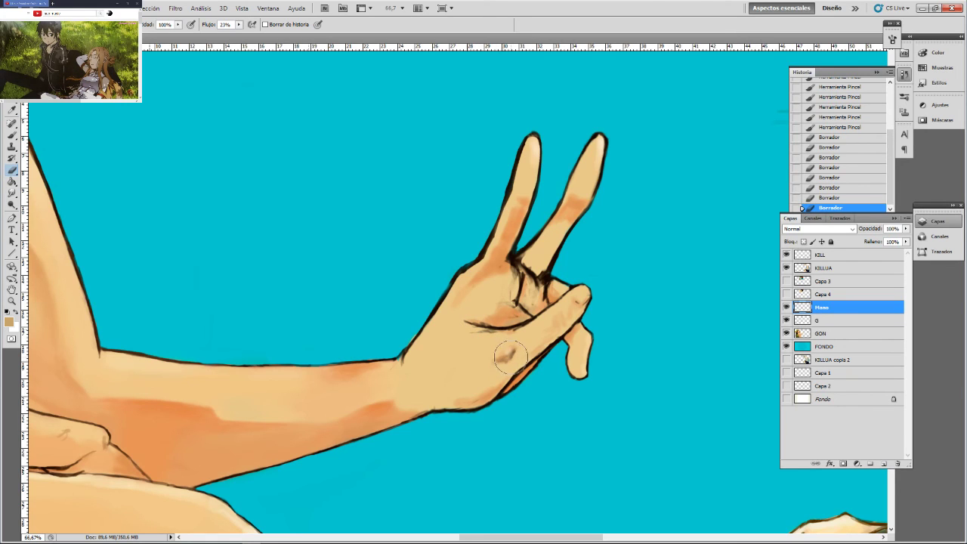
Thin the heavy outlines at the base of the two raised fingers and along the right one with a smaller eraser
mouse_move(510, 274)
left_mouse_down()
mouse_move(508, 286)
mouse_move(528, 266)
left_mouse_up()
key("bracketleft")
key("bracketleft")
key("bracketleft")
key("bracketleft")
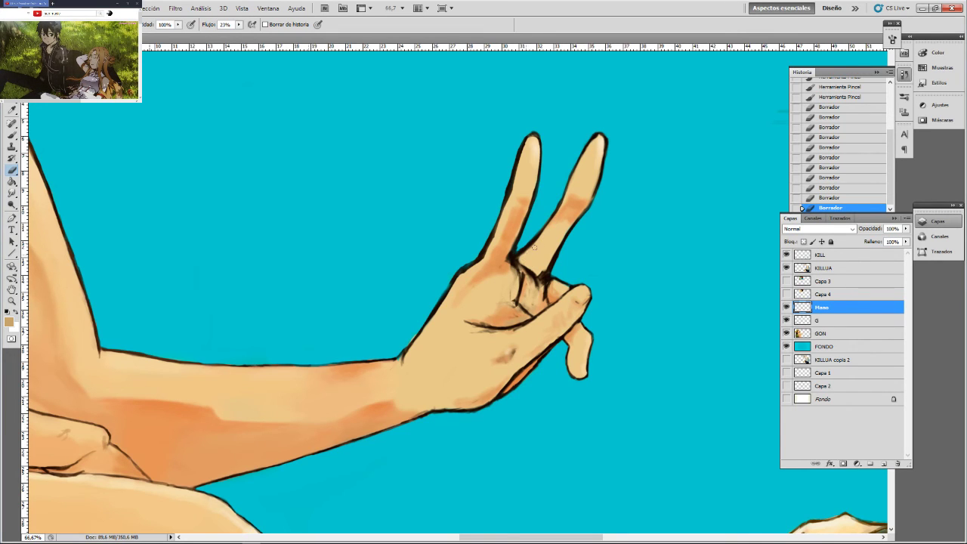
left_click_drag(534, 246, 523, 256)
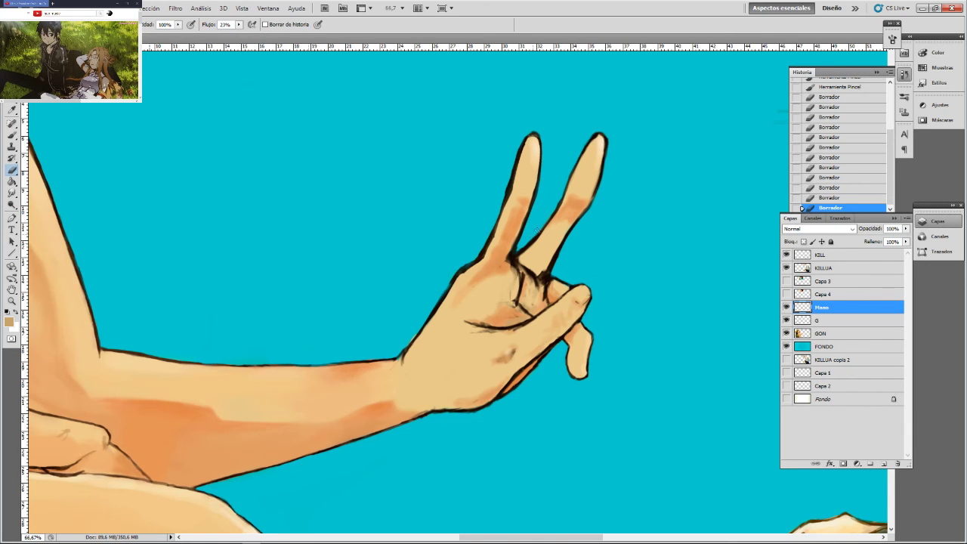
left_click_drag(570, 204, 579, 203)
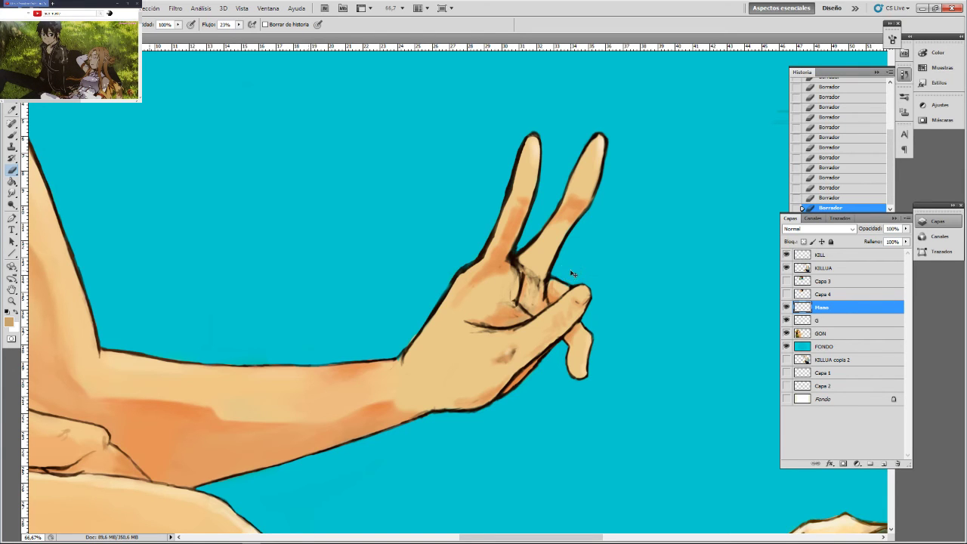
Lower the eraser's flow to 1% and enlarge its tip
key("ctrl+plus")
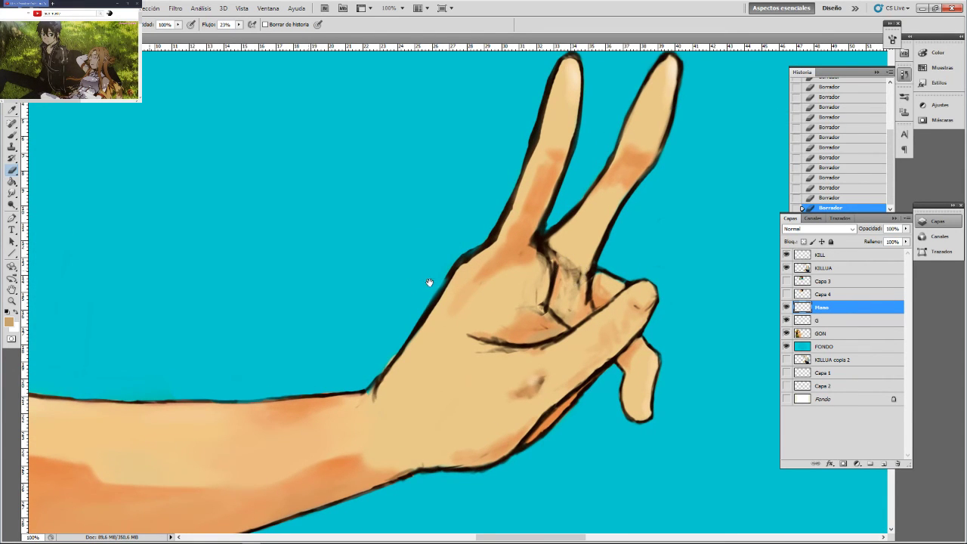
left_click_drag(429, 283, 356, 248)
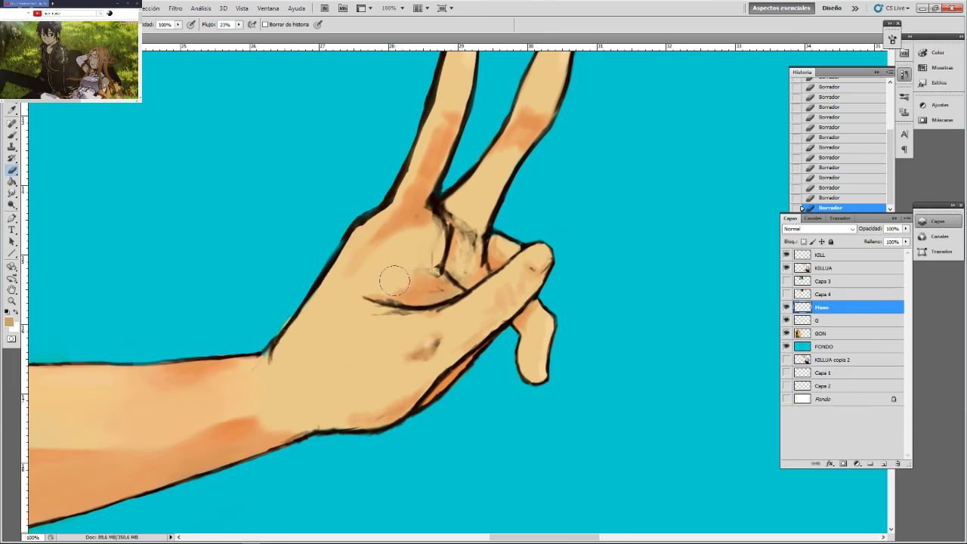
left_click(239, 24)
left_click_drag(239, 38, 221, 39)
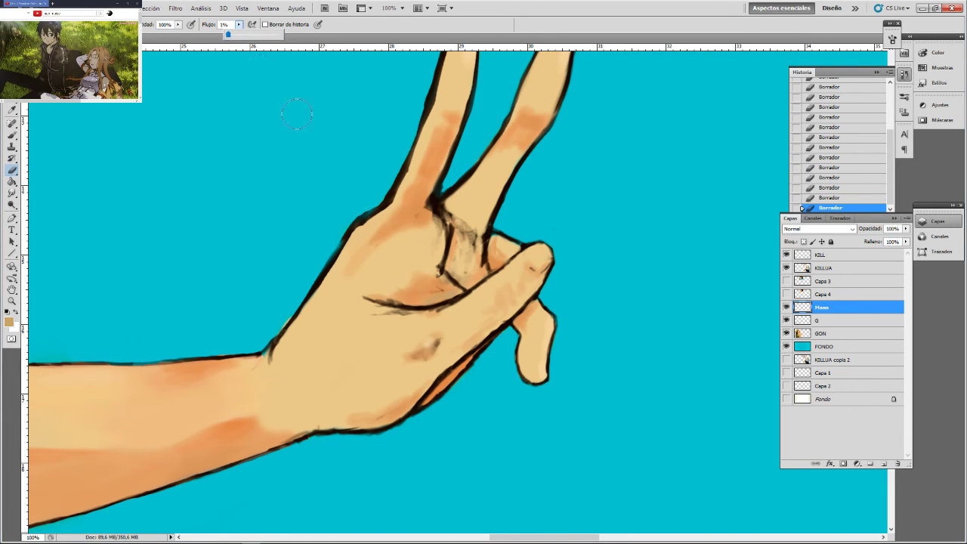
key("bracketright")
key("bracketright")
key("bracketright")
key("bracketright")
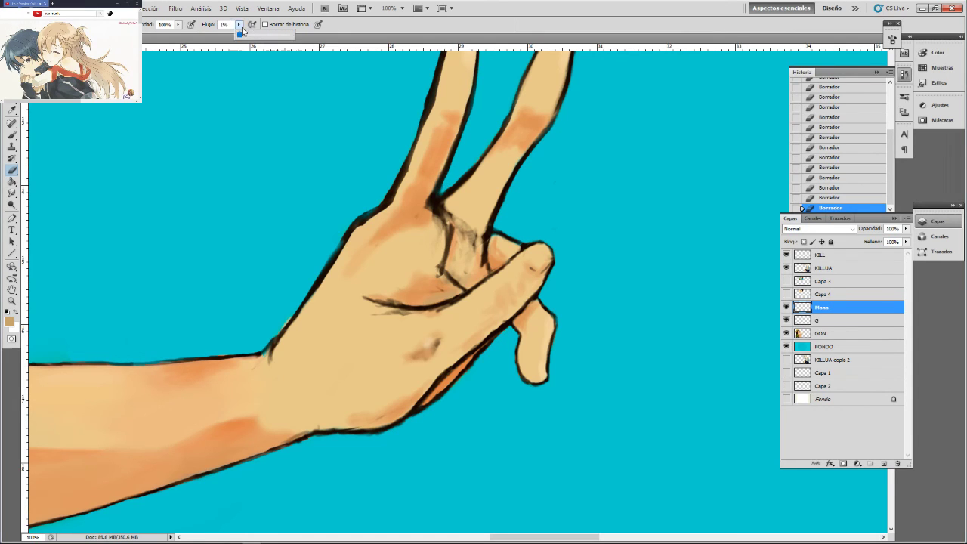
Raise the eraser's flow to 75% and make Mano the active layer again after switching to GON
left_click_drag(238, 24, 265, 36)
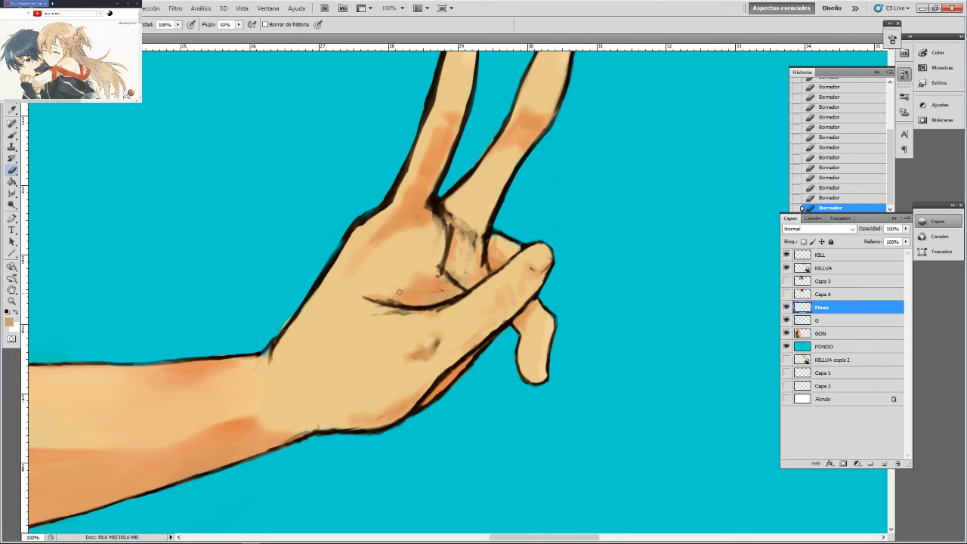
key("e")
left_click(818, 335)
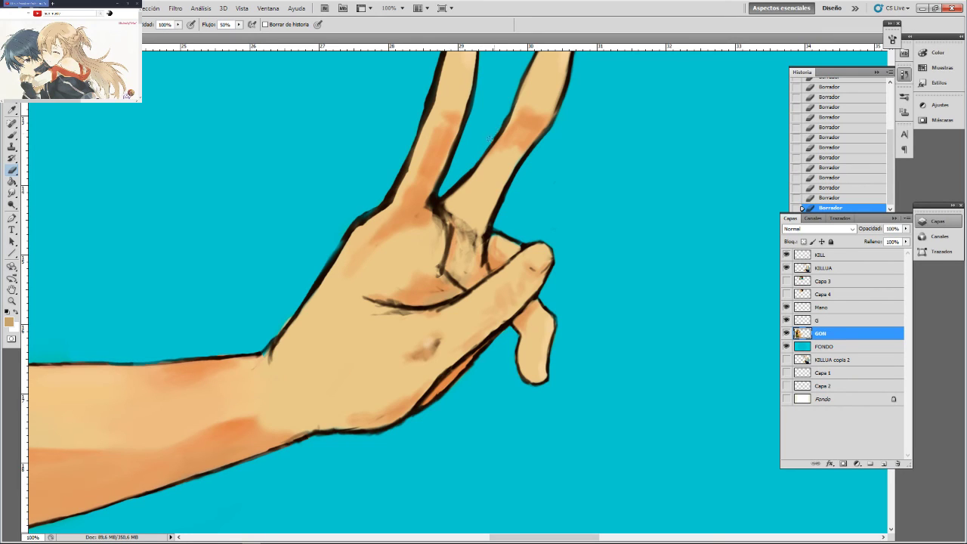
left_click_drag(502, 93, 486, 144)
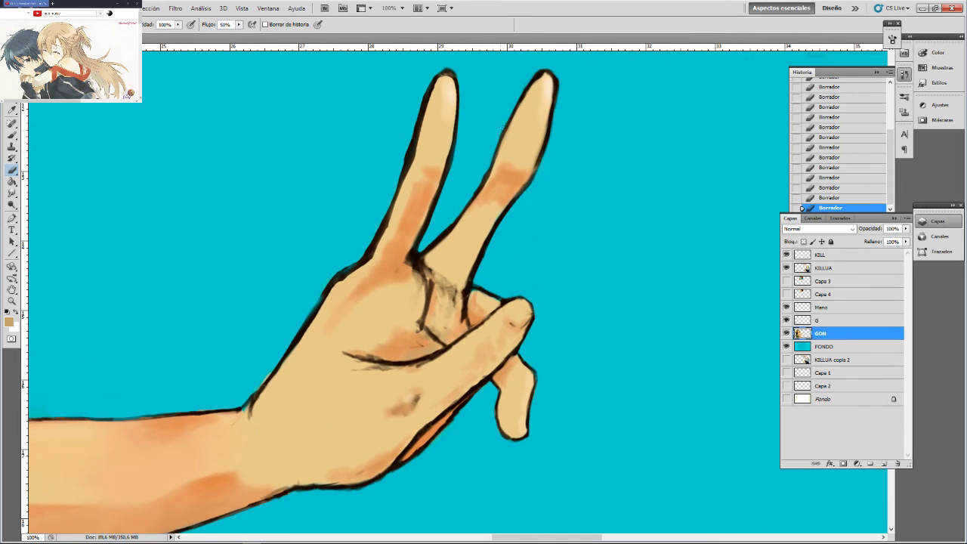
left_click(239, 24)
left_click_drag(240, 36, 254, 35)
left_click(384, 25)
left_click(798, 311)
Brush over the outline at the right raised finger's tip on Mano, using the dark colour sampled from the line art
key("b")
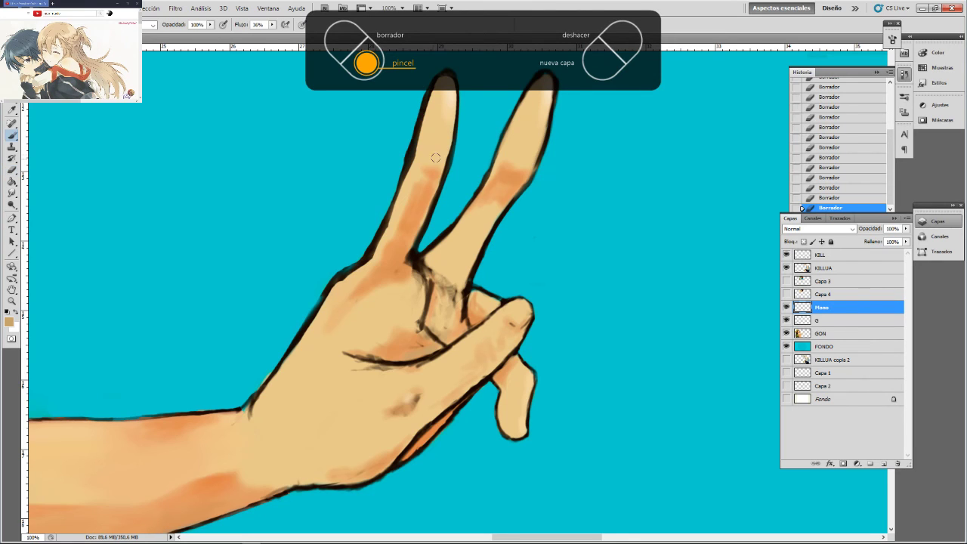
left_click(414, 134, "alt")
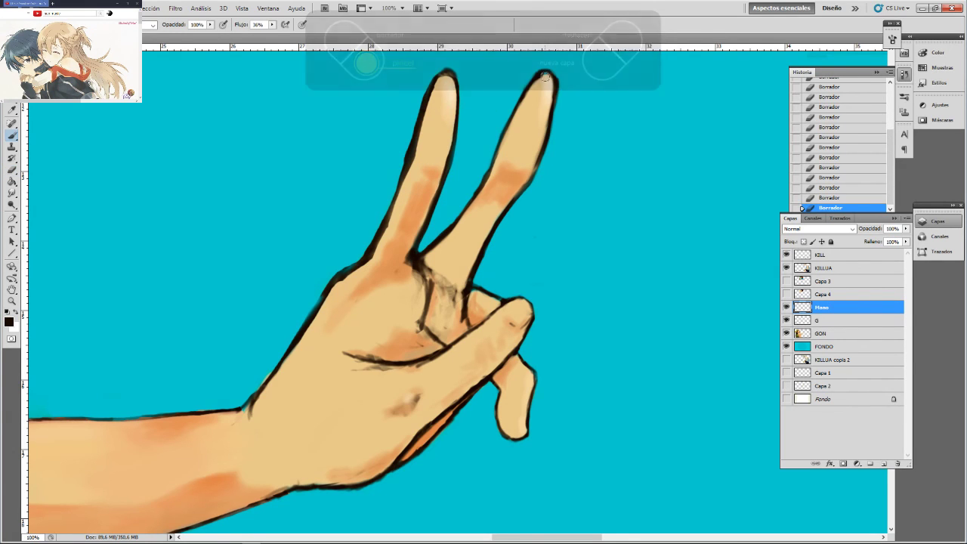
left_click_drag(546, 72, 545, 74)
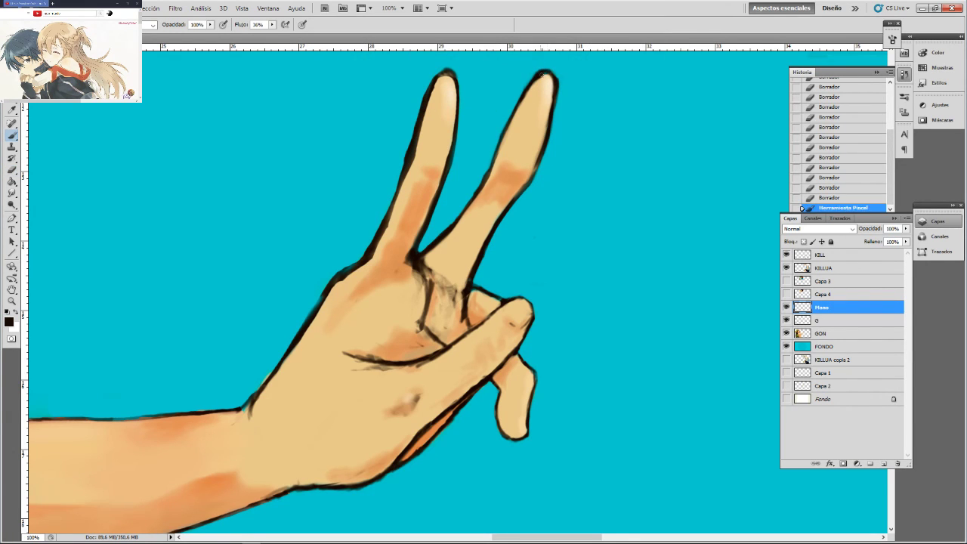
left_click(540, 74)
left_click(544, 73)
left_click(545, 74)
left_click(544, 75)
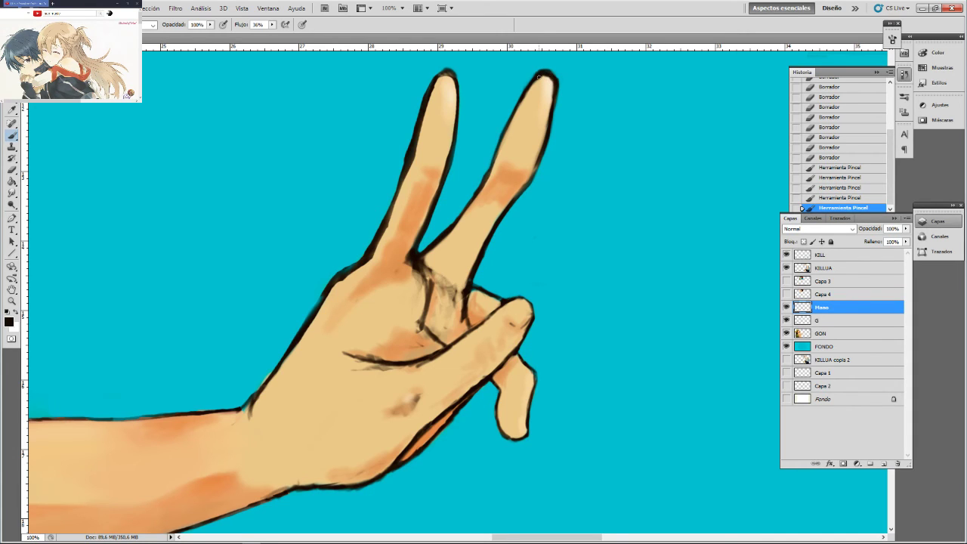
left_click(541, 78)
Erase the thick outline around the right raised finger's tip and redraw it as a thinner dark line
key("e")
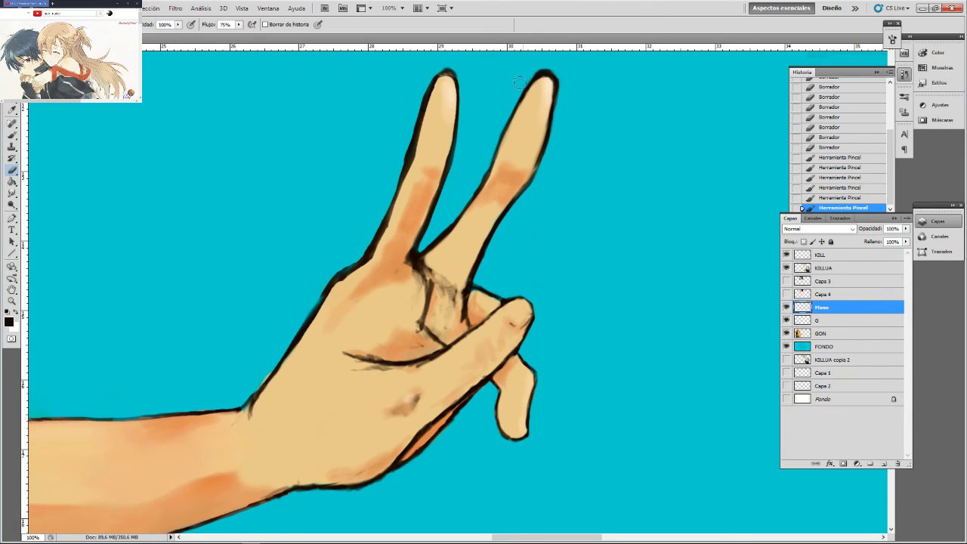
mouse_move(520, 83)
left_mouse_down()
mouse_move(542, 67)
mouse_move(563, 78)
mouse_move(557, 68)
mouse_move(558, 127)
mouse_move(564, 88)
mouse_move(565, 115)
left_mouse_up()
key("b")
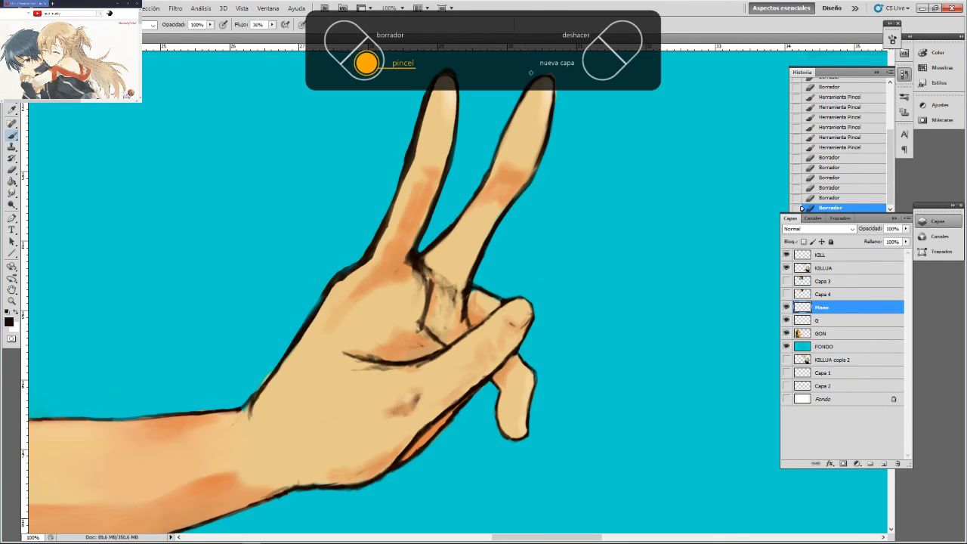
mouse_move(554, 90)
left_mouse_down()
mouse_move(551, 77)
mouse_move(553, 86)
left_mouse_up()
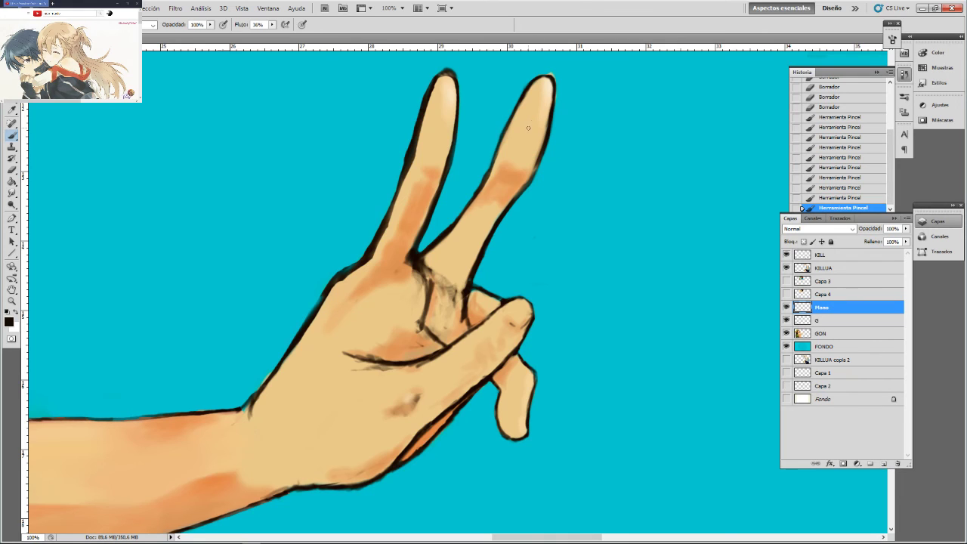
Try an eraser touch on the right raised finger's line art, and undo it
key("e")
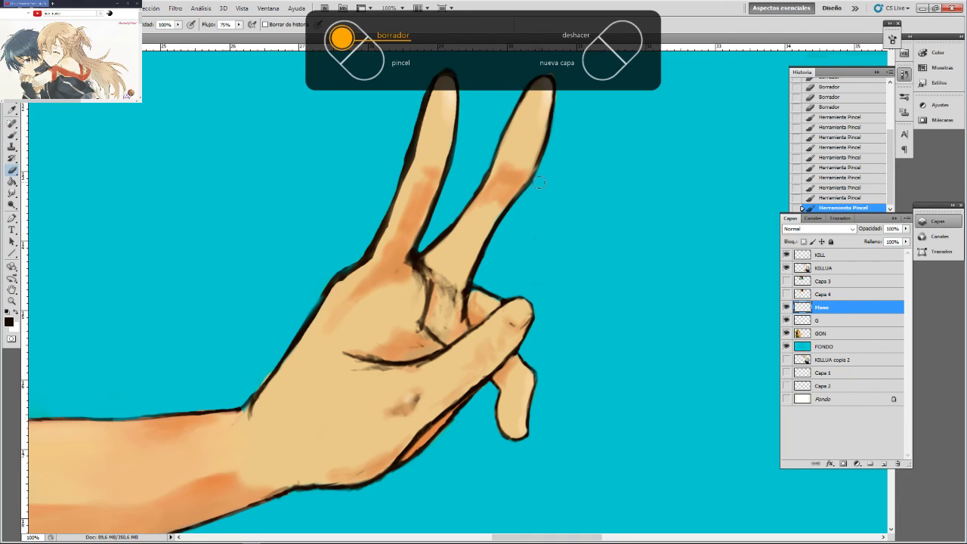
left_click(540, 114)
key("ctrl+z")
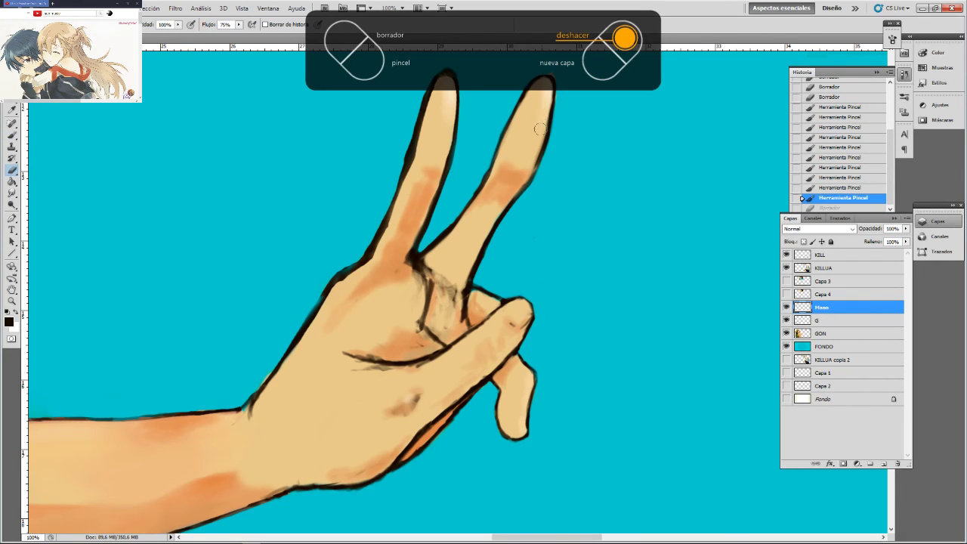
Thin the outline down the right raised finger's outer side with the eraser and touch up its lines around the knuckle with the dark brush
mouse_move(545, 101)
left_mouse_down()
mouse_move(537, 135)
mouse_move(544, 120)
left_mouse_up()
left_click_drag(544, 120, 532, 154)
left_click_drag(533, 151, 526, 165)
mouse_move(528, 161)
left_mouse_down()
mouse_move(519, 180)
mouse_move(534, 172)
left_mouse_up()
key("b")
left_click_drag(538, 163, 526, 183)
left_click_drag(529, 179, 520, 192)
left_click_drag(523, 187, 512, 202)
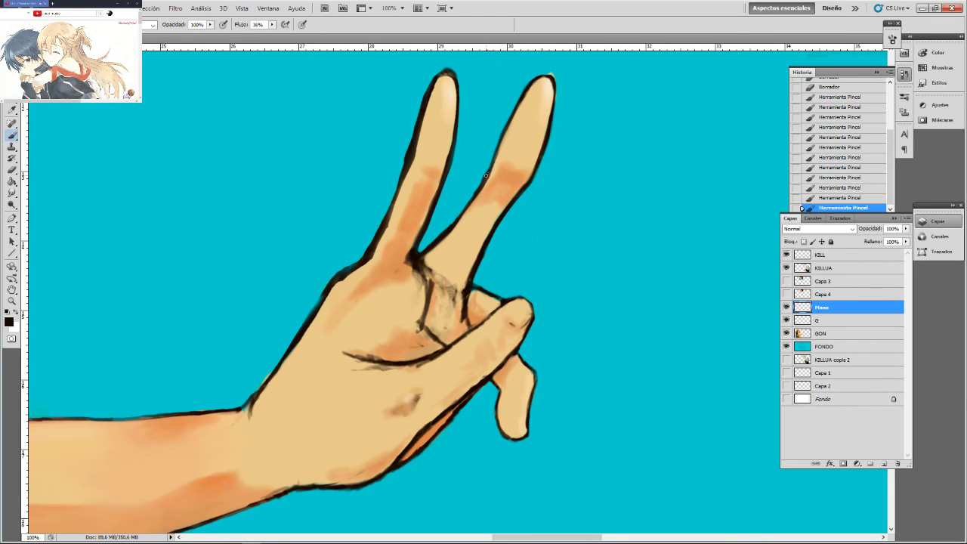
left_click_drag(484, 180, 488, 174)
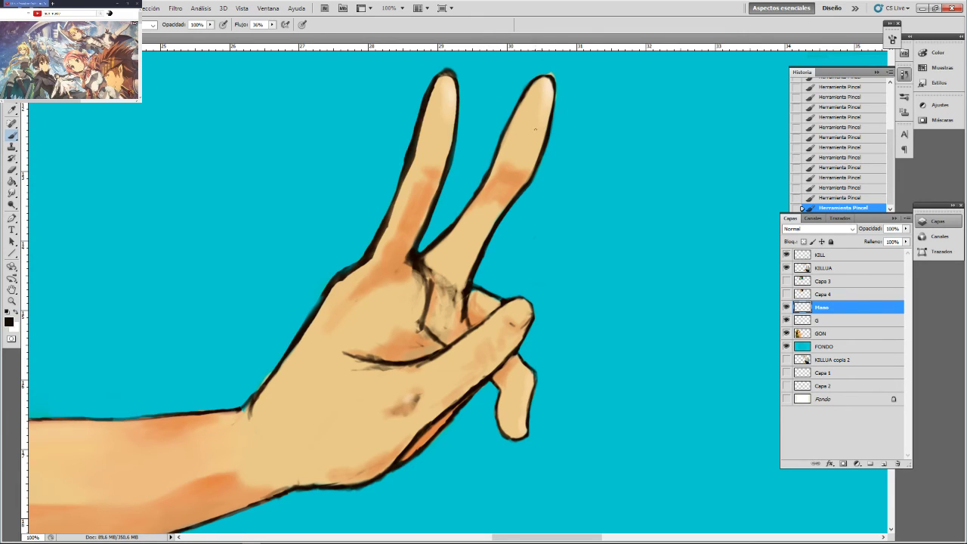
Erase the excess colour outside the tips of both raised fingers on the GON layer
left_click(830, 335)
key("e")
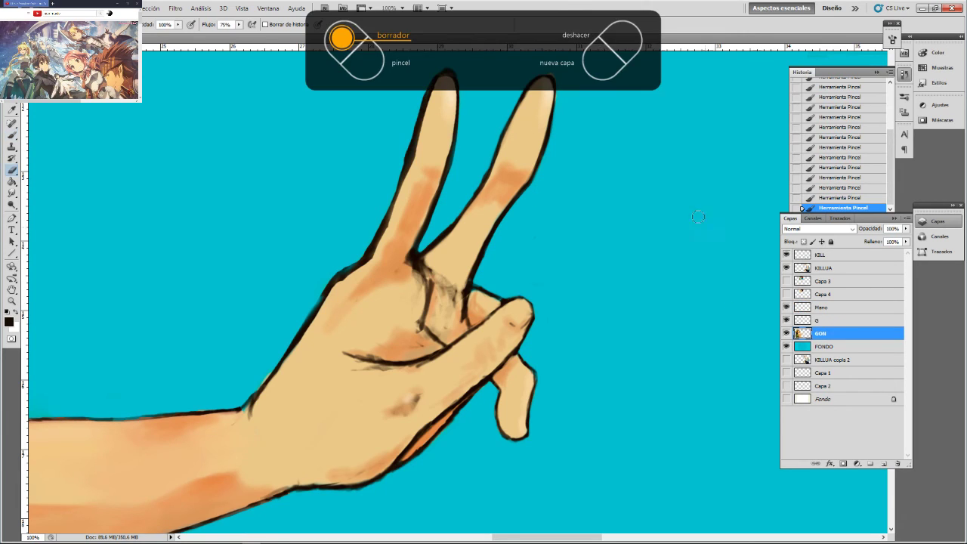
left_click_drag(550, 70, 562, 101)
left_click_drag(560, 96, 565, 89)
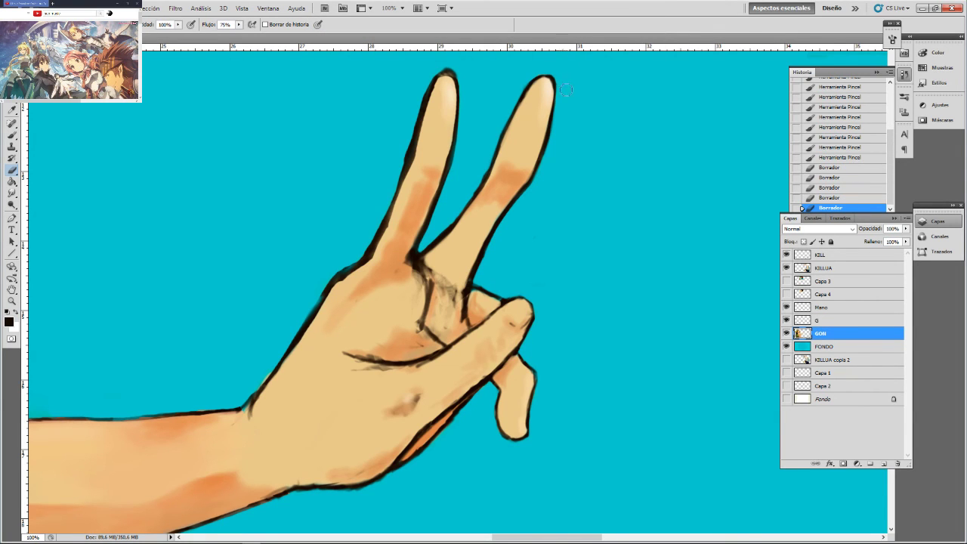
left_click(453, 72)
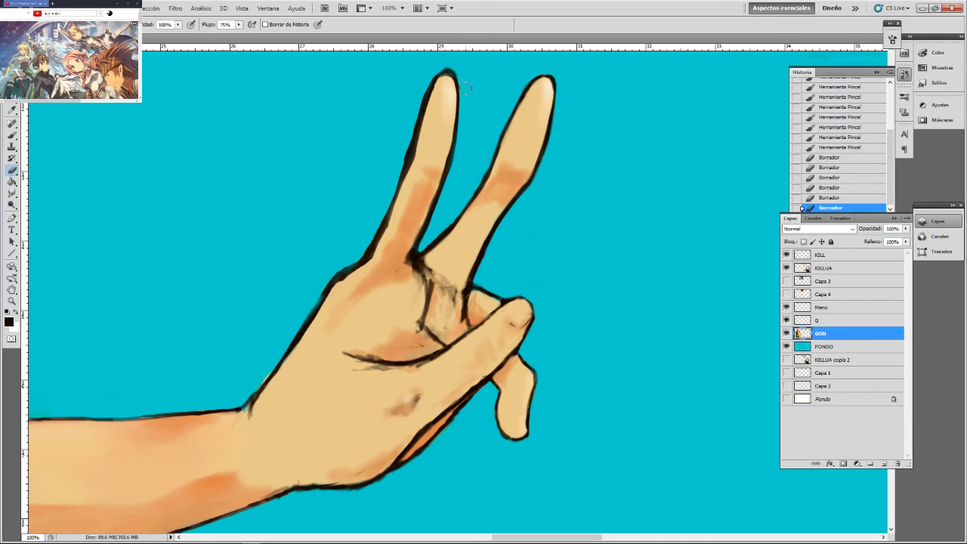
On Mano, thin the left raised finger's outline at its tip and inner side, and erase the smudges at the finger bases
left_click(822, 307)
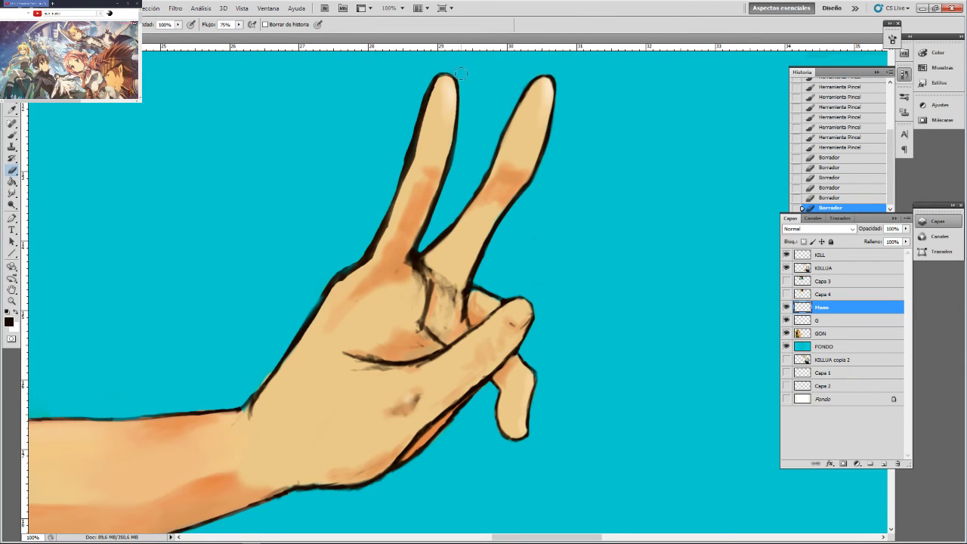
left_click_drag(426, 74, 463, 75)
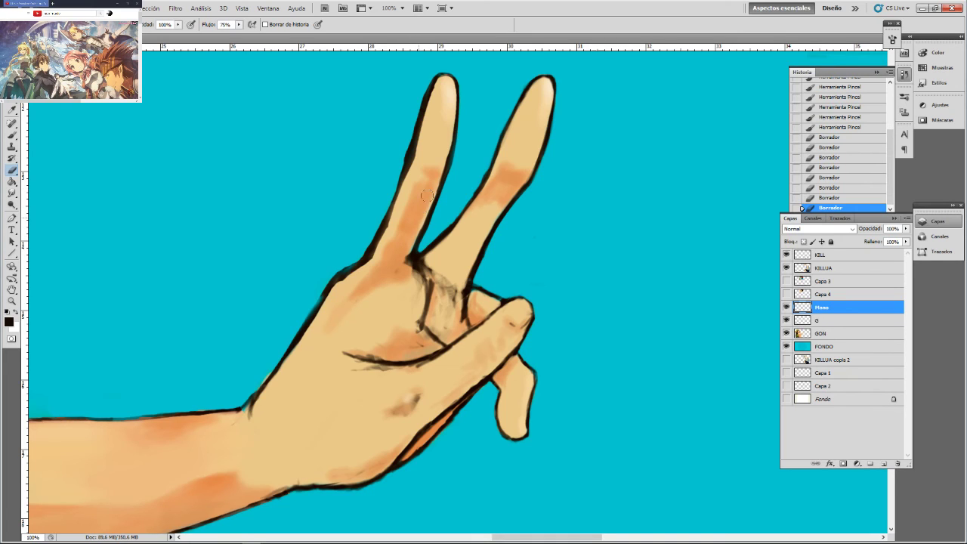
left_click_drag(443, 155, 435, 173)
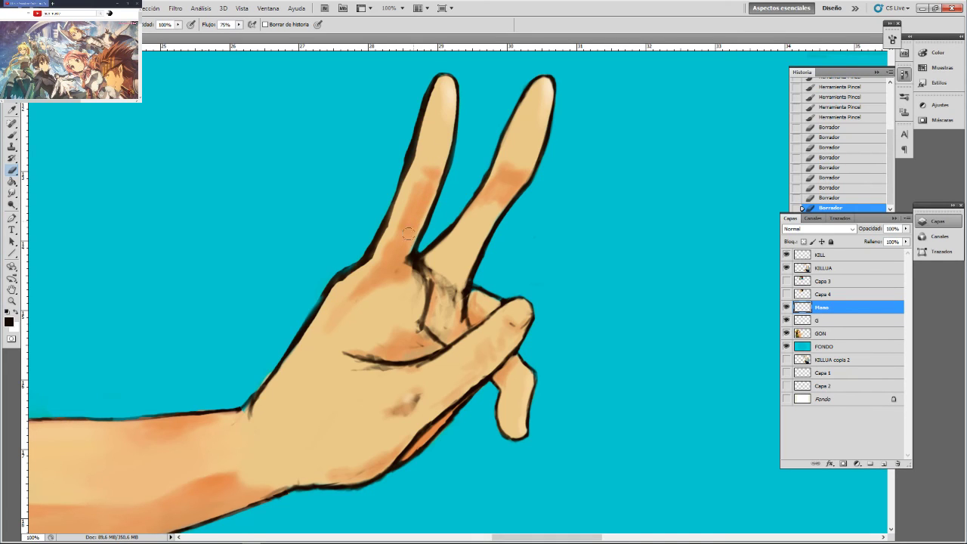
mouse_move(399, 258)
left_mouse_down()
mouse_move(415, 282)
mouse_move(429, 253)
mouse_move(448, 262)
mouse_move(417, 327)
mouse_move(412, 281)
mouse_move(430, 270)
mouse_move(420, 291)
left_mouse_up()
left_click_drag(436, 325, 444, 294)
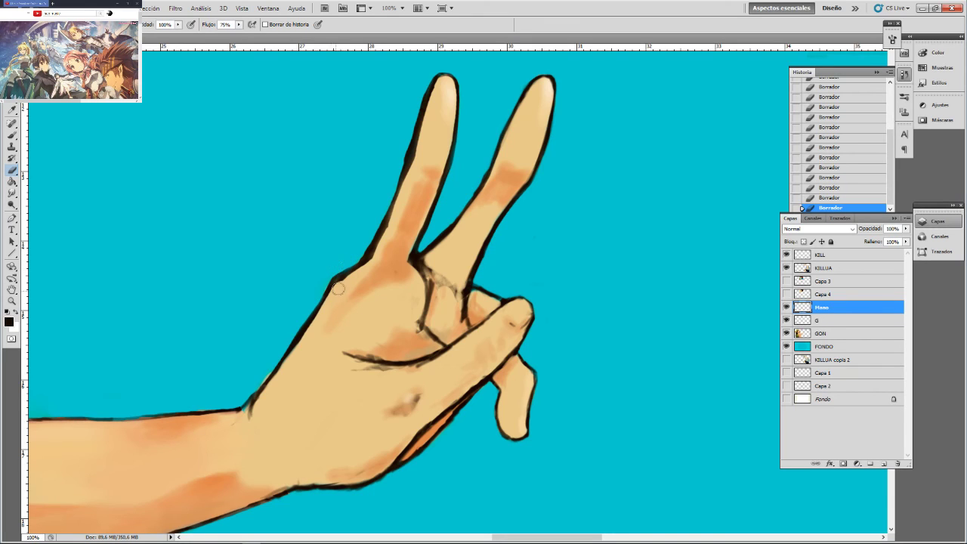
Undo the last eraser stroke and redraw the dark outline over the knuckle below the left raised finger
key("ctrl+z")
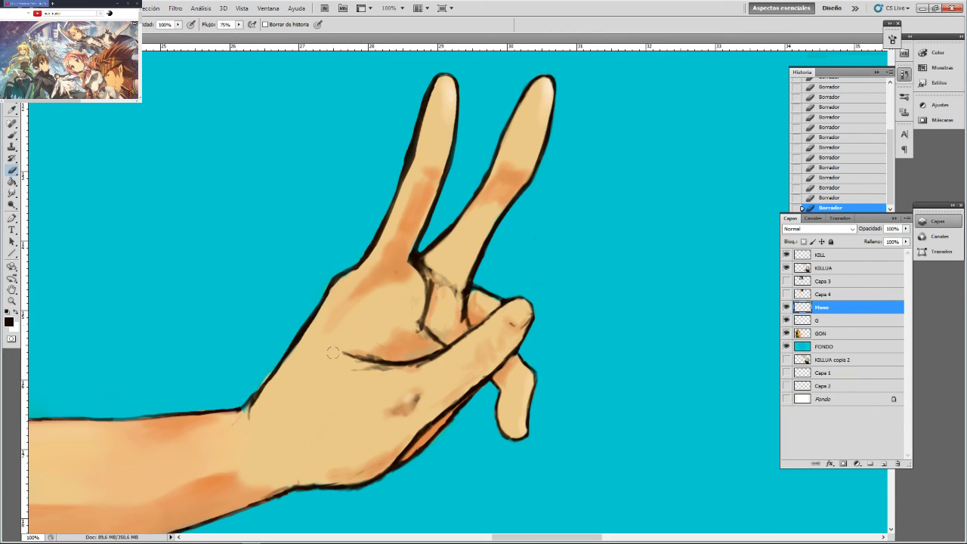
key("b")
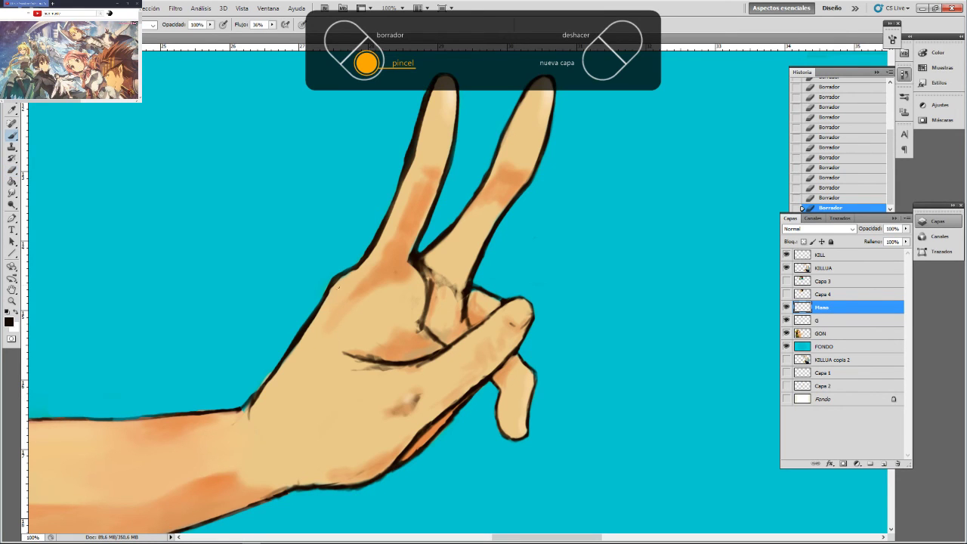
left_click_drag(334, 281, 358, 265)
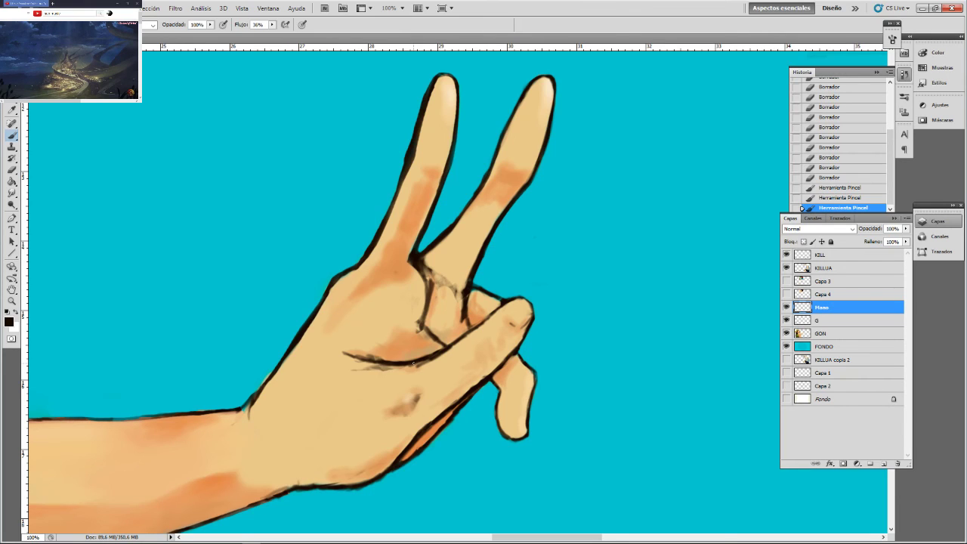
Enlarge the eraser, remove the sketched folded-finger lines from the palm, and clean the crease where the raised fingers meet
key("e")
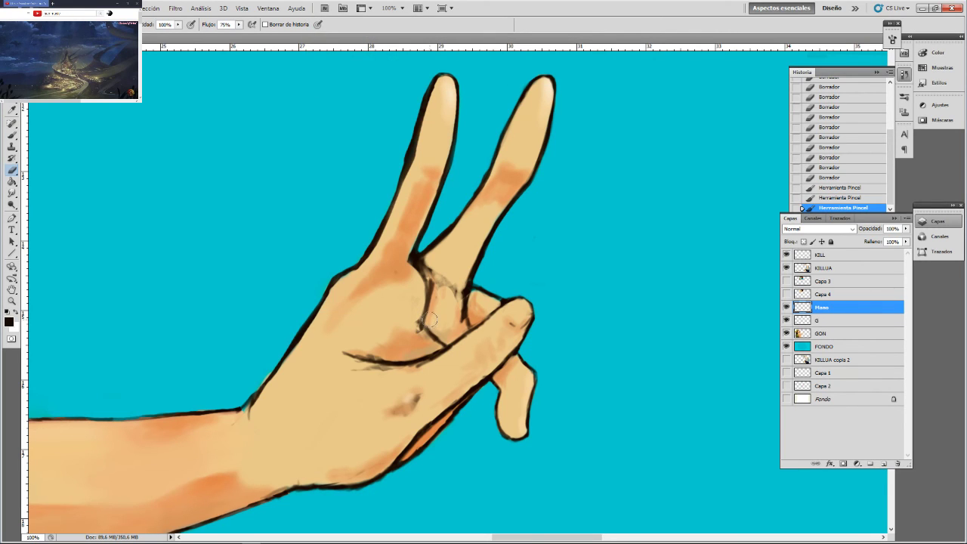
key("bracketright")
key("bracketright")
key("bracketright")
key("bracketright")
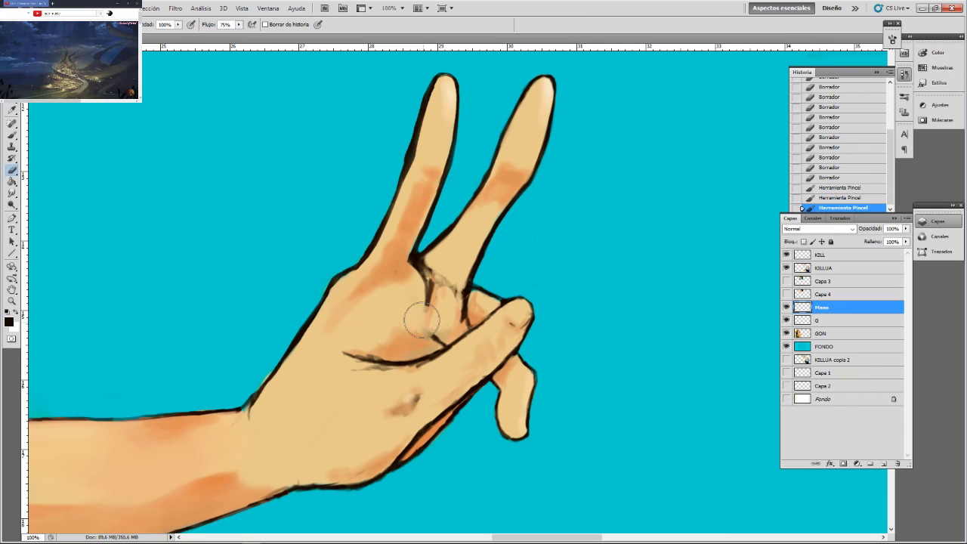
mouse_move(421, 320)
left_mouse_down()
mouse_move(438, 313)
mouse_move(425, 320)
mouse_move(435, 330)
mouse_move(429, 306)
mouse_move(442, 310)
mouse_move(451, 284)
mouse_move(452, 301)
mouse_move(442, 266)
mouse_move(433, 314)
mouse_move(425, 264)
mouse_move(426, 310)
mouse_move(429, 299)
left_mouse_up()
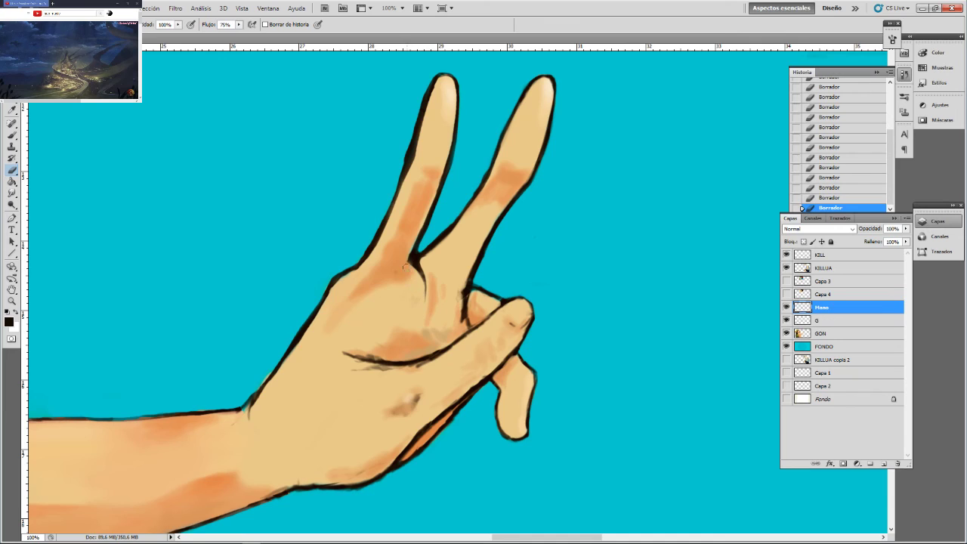
mouse_move(406, 267)
left_mouse_down()
mouse_move(409, 257)
mouse_move(410, 267)
left_mouse_up()
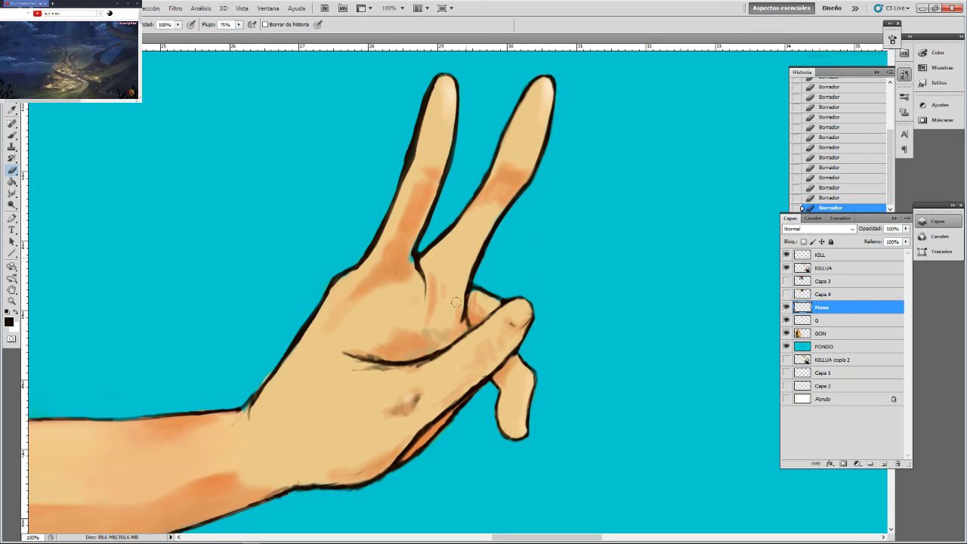
Try thinning the outer outline near the right raised finger's base with the eraser, and undo it
left_click_drag(491, 251, 495, 243)
key("ctrl+z")
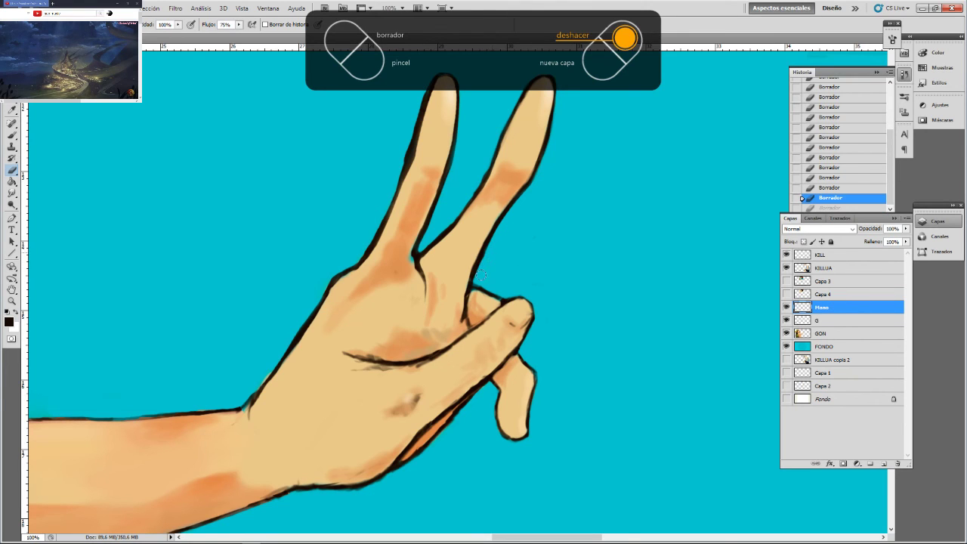
key("ctrl+z")
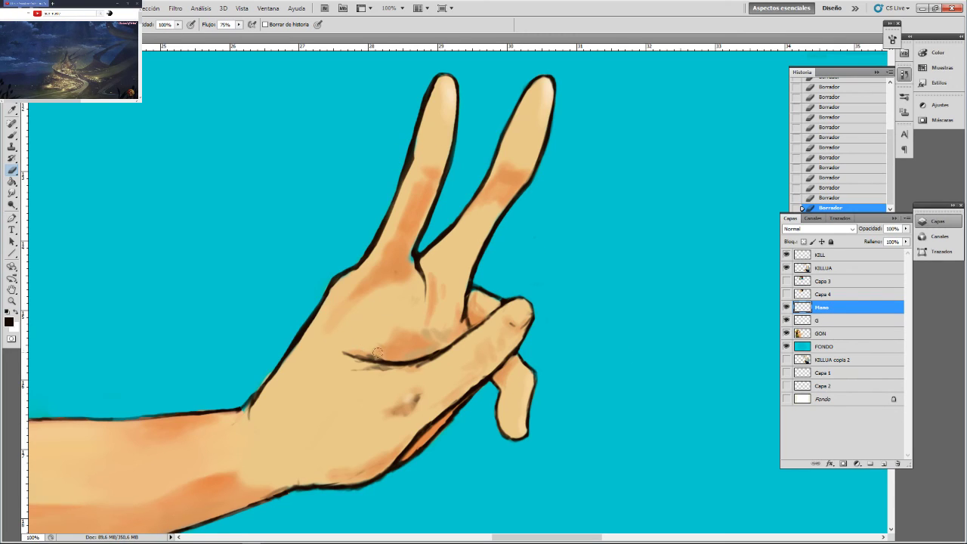
Thin the palm's long crease line and the outline along the lower edge of the palm with the eraser
left_click_drag(383, 354, 354, 350)
left_click_drag(435, 363, 409, 369)
left_click_drag(461, 345, 473, 339)
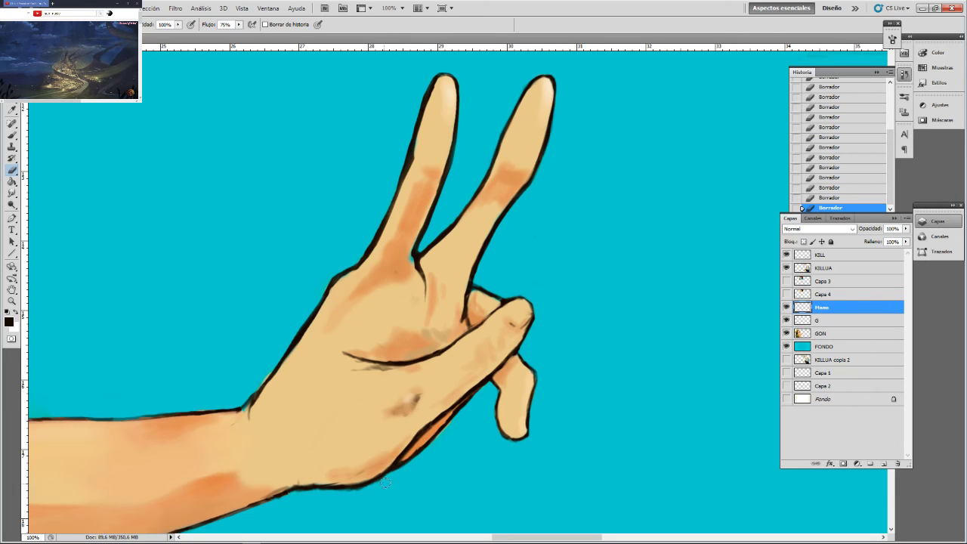
left_click_drag(361, 491, 348, 492)
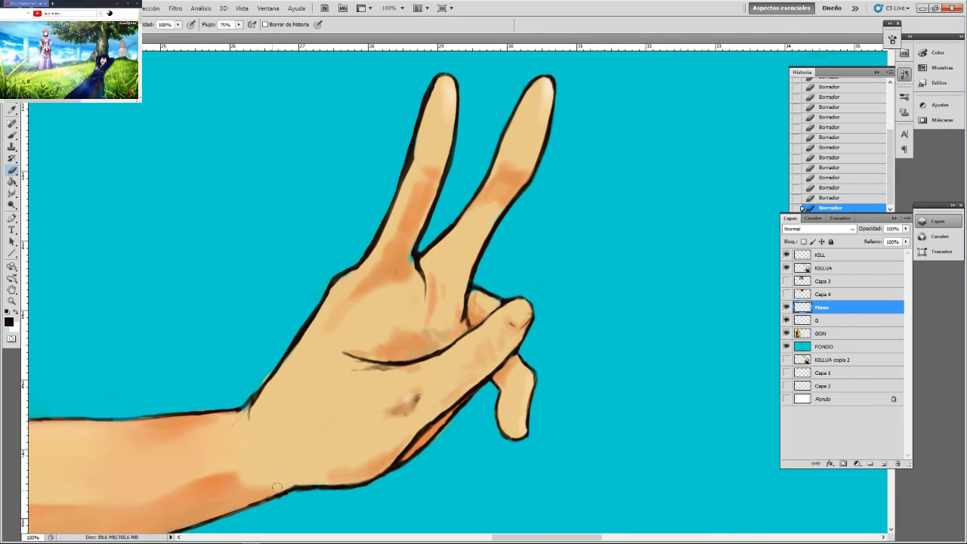
Redraw the dark outline where the upper wrist meets the hand, and reinforce the line along the thumb's upper edge
key("b")
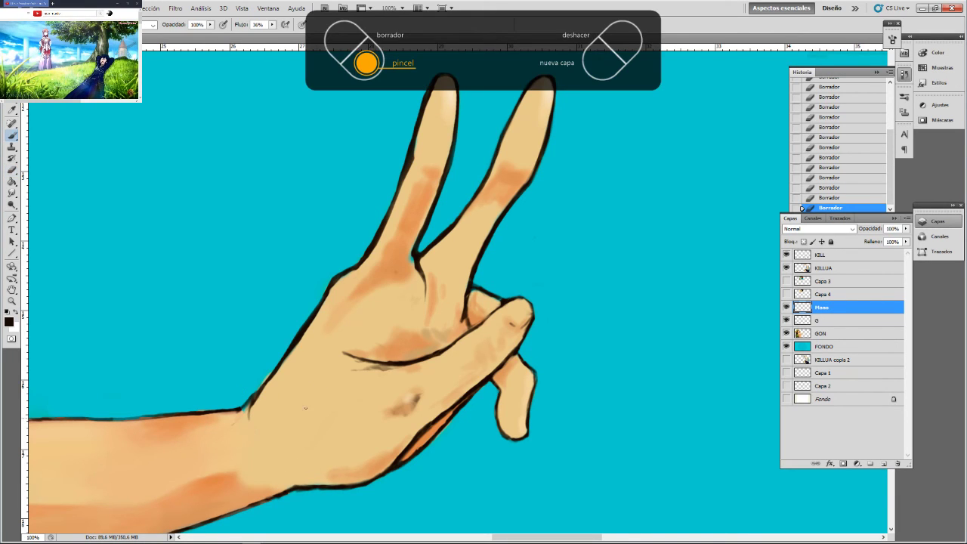
left_click_drag(241, 406, 250, 401)
left_click_drag(242, 407, 253, 395)
left_click_drag(245, 406, 263, 385)
left_click_drag(257, 393, 269, 378)
left_click(264, 387)
left_click(267, 389)
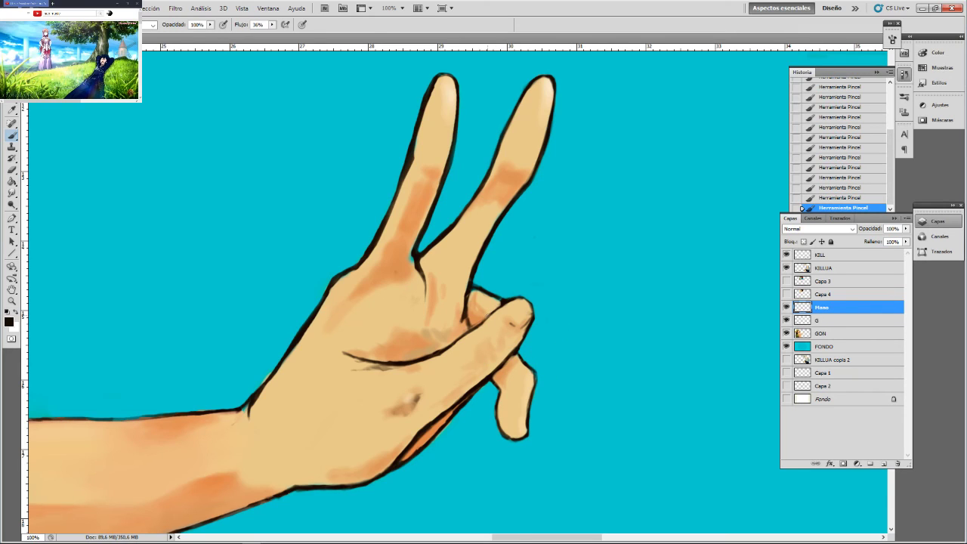
mouse_move(483, 321)
left_mouse_down()
mouse_move(493, 314)
mouse_move(456, 340)
left_mouse_up()
Erase the rough line ends and thin the line between the right raised finger's base and the folded finger
key("e")
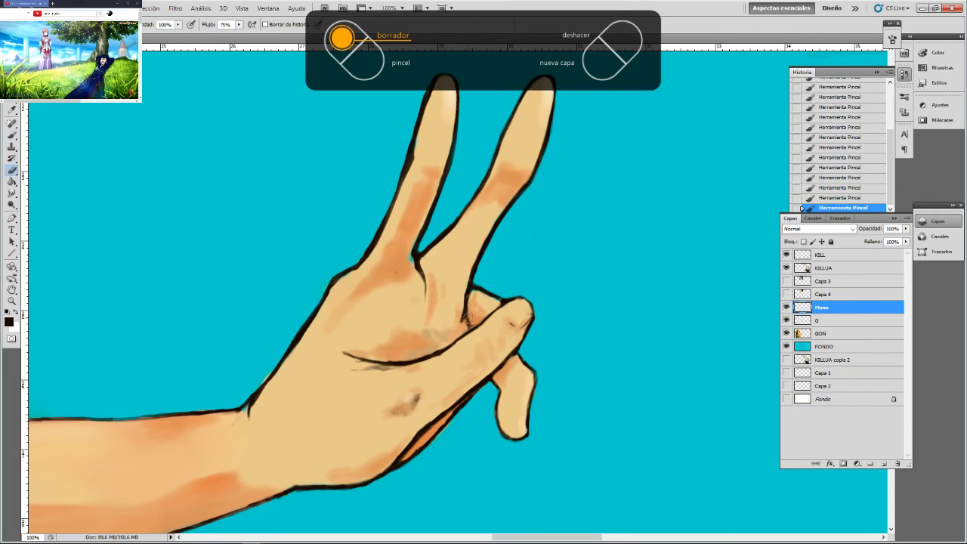
left_click_drag(467, 316, 469, 322)
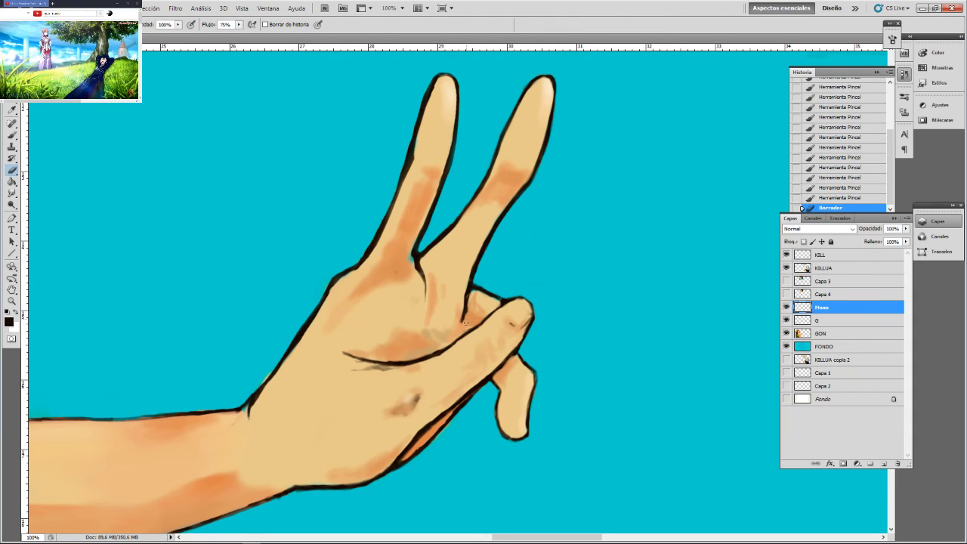
left_click(467, 316)
left_click(467, 314)
left_click(468, 312)
left_click(467, 299)
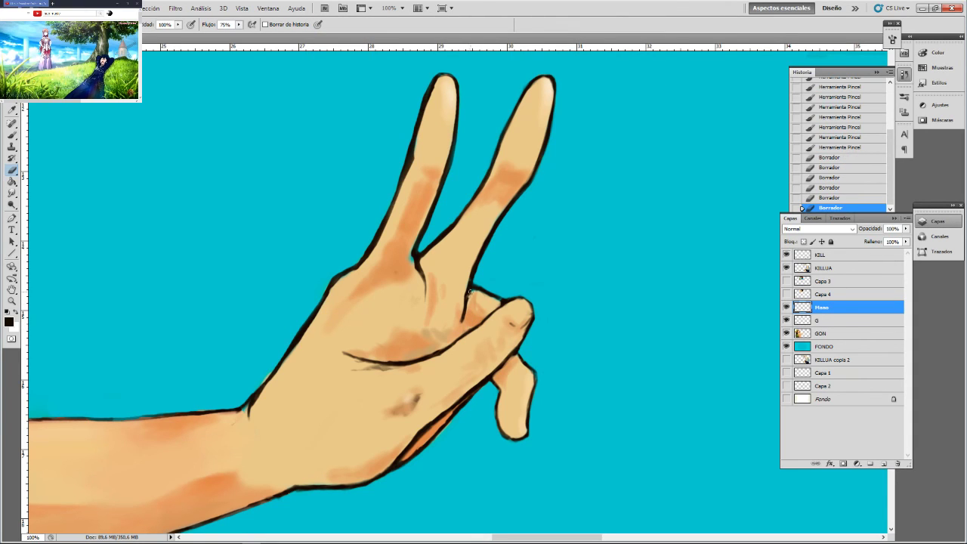
left_click(469, 297)
left_click(469, 303)
left_click(469, 297)
left_click(473, 293)
Erase along the inside of the lower bent finger's right outline to thin it
left_click(527, 370)
left_click(529, 375)
left_click(529, 379)
left_click(531, 384)
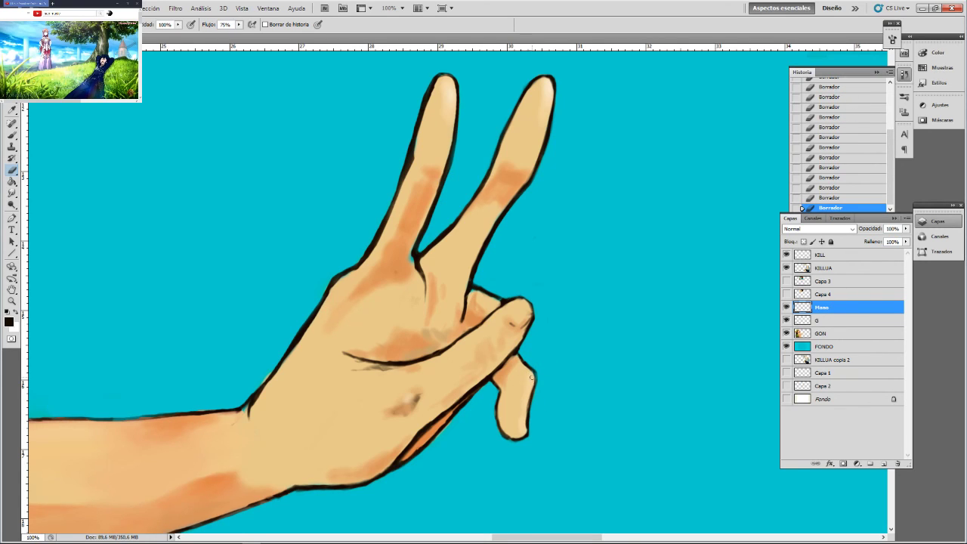
Retouch the outline on both sides and around the tip of the lower bent finger with short dark brush strokes
key("b")
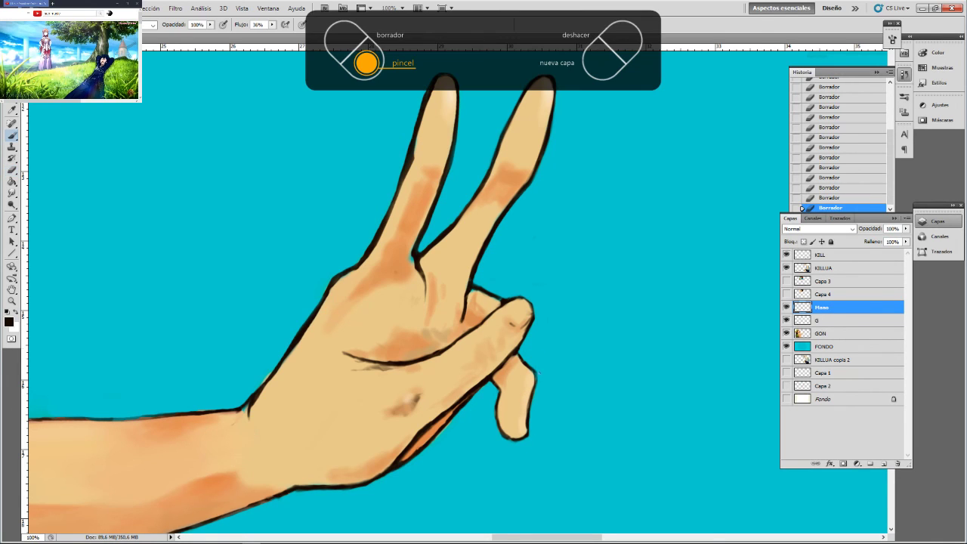
left_click(533, 371)
left_click(533, 373)
left_click(534, 374)
left_click(534, 375)
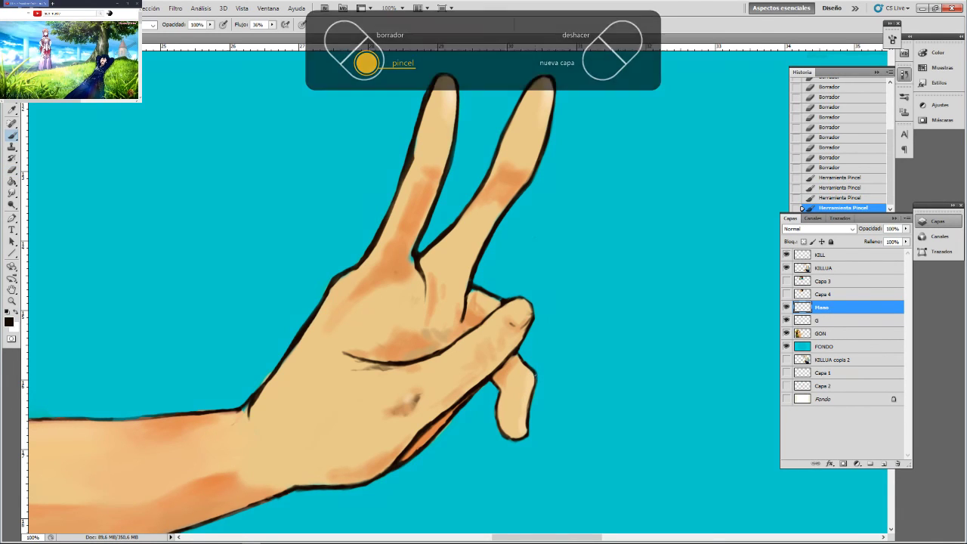
left_click(535, 381)
left_click(534, 386)
left_click(527, 399)
left_click(528, 405)
left_click(529, 411)
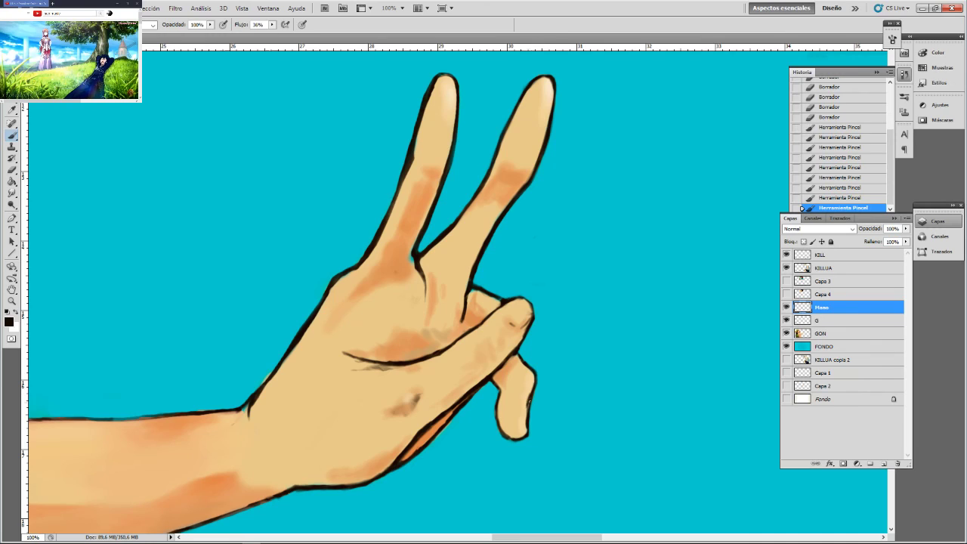
left_click(528, 408)
left_click(529, 402)
left_click(498, 396)
left_click(498, 408)
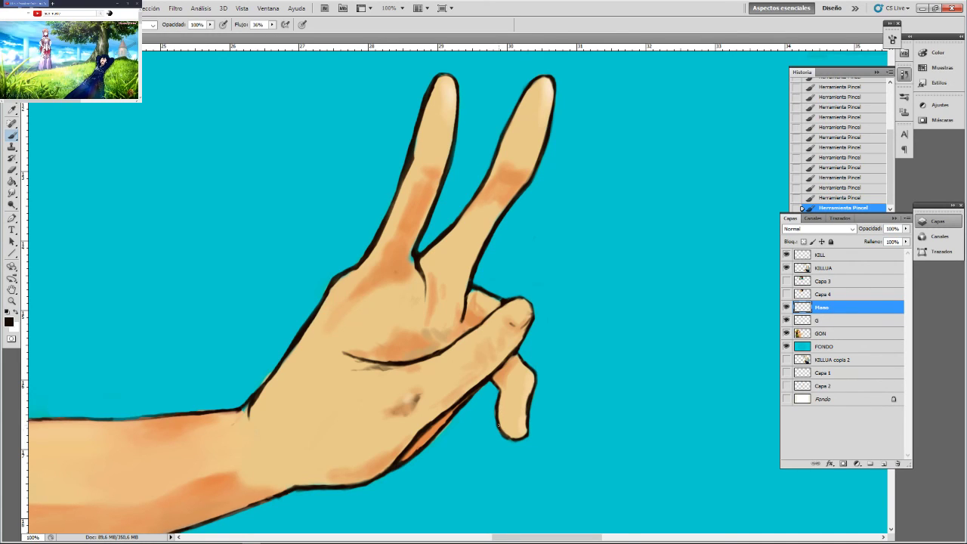
left_click_drag(499, 425, 511, 434)
On the GON layer, sample the orange skin shade and paint it into the fork between the raised fingers
left_click(821, 333)
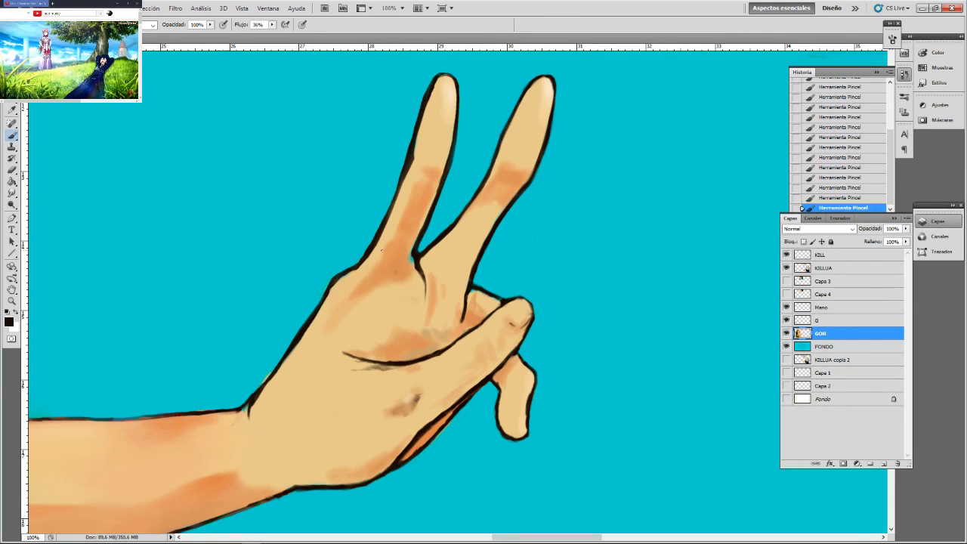
key("b")
left_click(406, 259, "alt")
left_click_drag(413, 262, 410, 252)
Paint orange shading along the lower edge of the palm and a soft curved crease near the wrist
left_click_drag(366, 358, 455, 235)
left_click(269, 388)
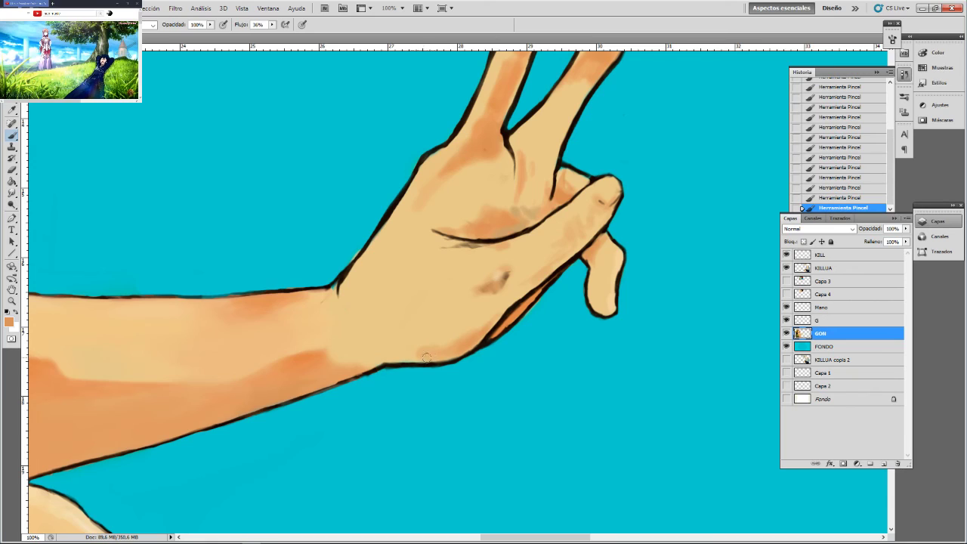
left_click_drag(430, 358, 401, 360)
left_click(407, 345)
mouse_move(409, 346)
left_mouse_down()
mouse_move(450, 343)
mouse_move(384, 336)
mouse_move(395, 343)
left_mouse_up()
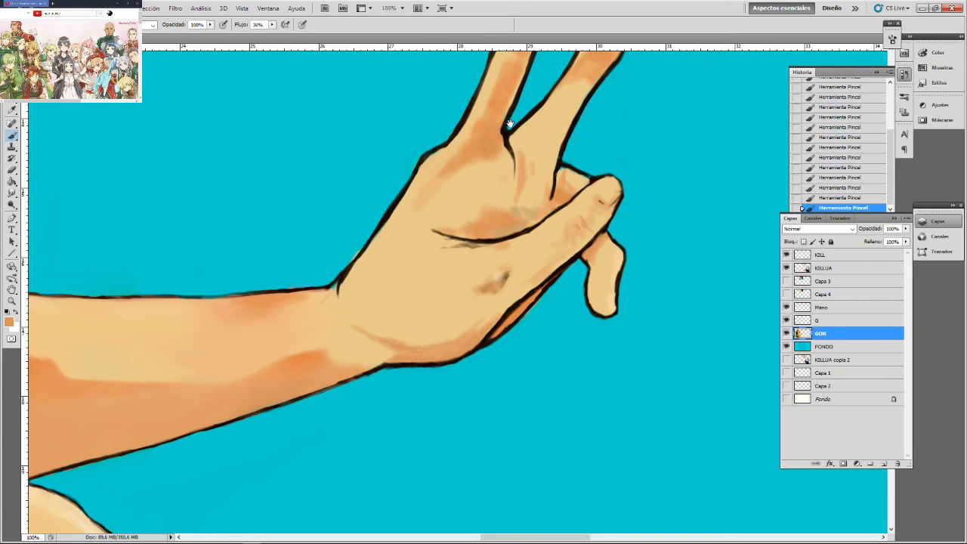
left_click_drag(511, 124, 497, 188)
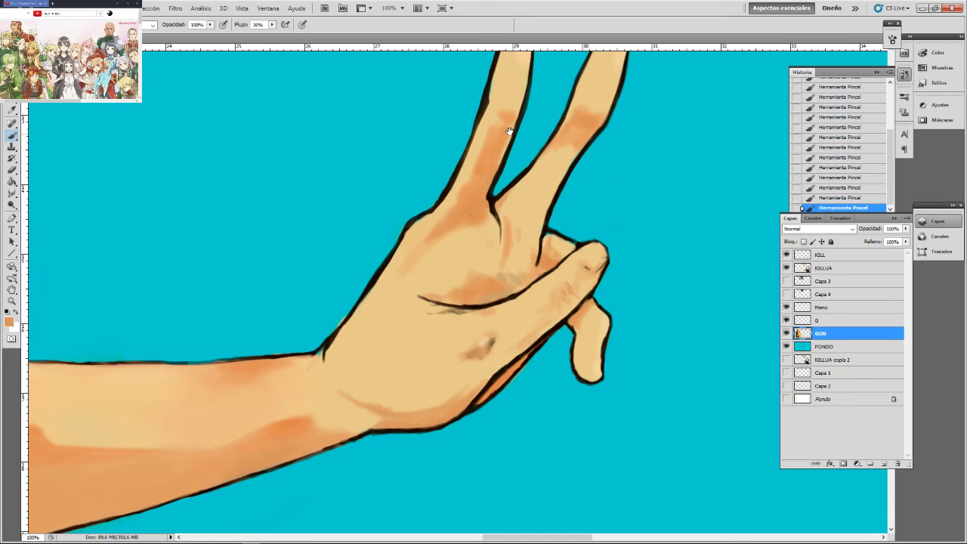
left_click_drag(509, 129, 499, 188)
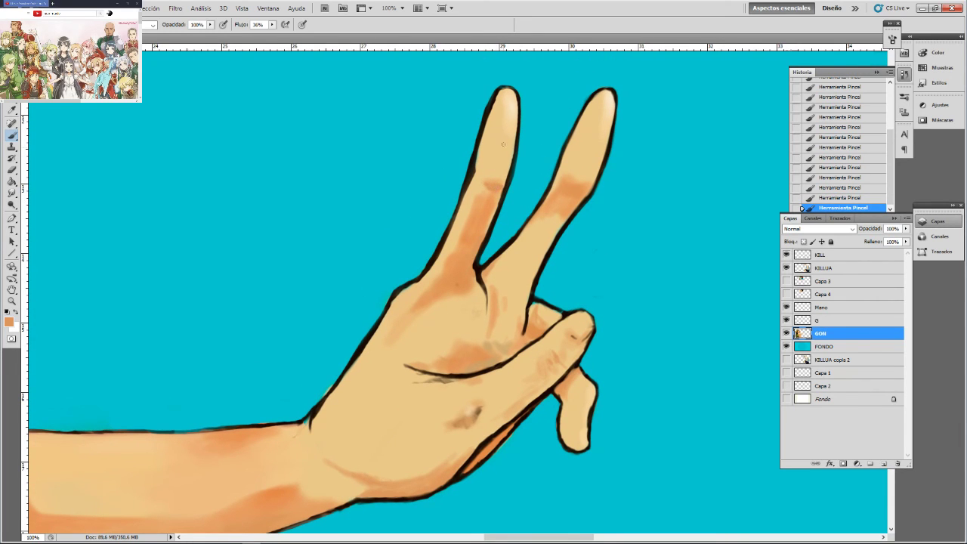
Sample nearby skin tones and touch up the thumb tip and the top edge of the folded finger behind it
left_click(482, 156, "alt")
left_click(513, 110, "alt")
left_click_drag(585, 318, 565, 339)
left_click(538, 306, "alt")
mouse_move(535, 305)
left_mouse_down()
mouse_move(545, 321)
mouse_move(536, 316)
mouse_move(557, 313)
mouse_move(546, 308)
left_mouse_up()
left_click(589, 322, "alt")
left_click(473, 445, "alt")
Enlarge the brush and blend soft orange shading down the lower part of the right raised finger
key("ctrl+minus")
key("ctrl+minus")
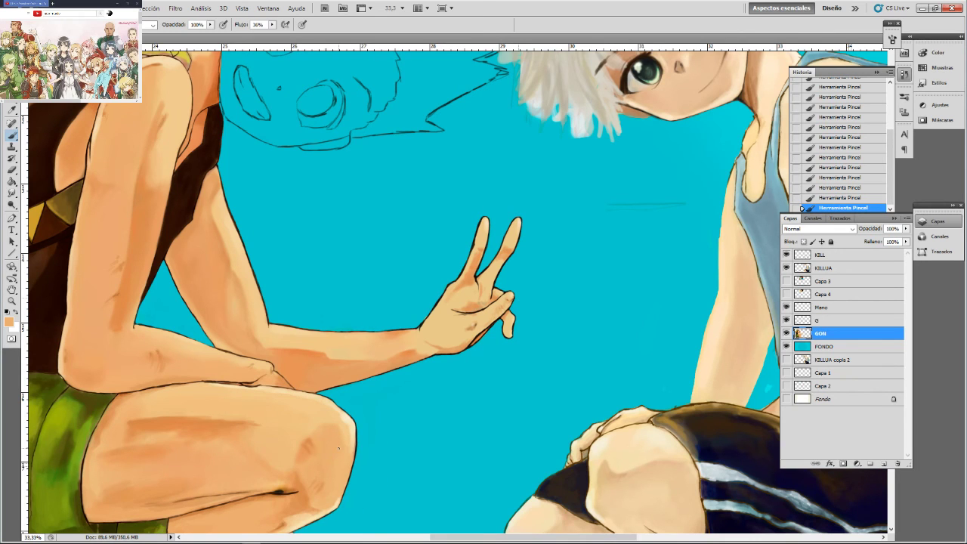
key("ctrl+plus")
key("ctrl+plus")
key("ctrl+plus")
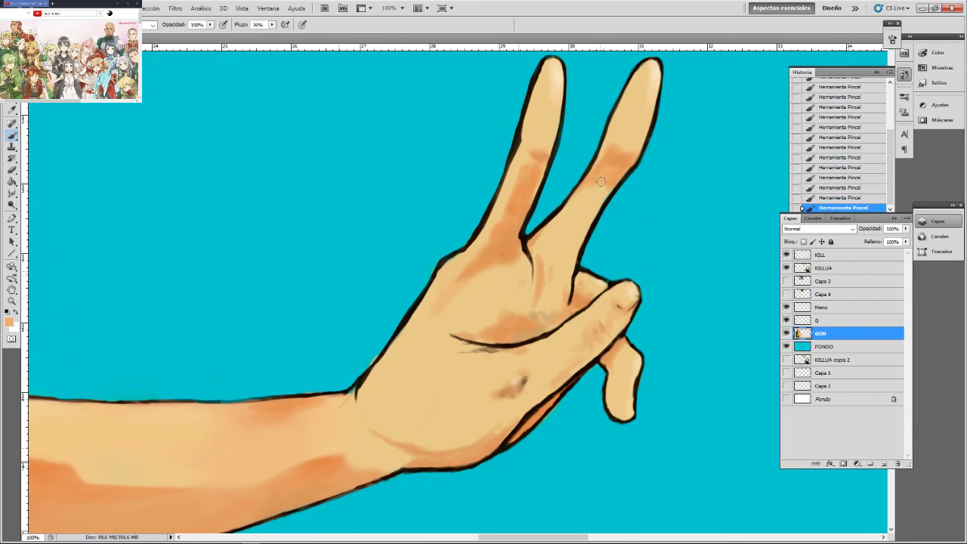
key("]")
key("]")
key("]")
key("[")
key("[")
mouse_move(591, 193)
left_mouse_down()
mouse_move(603, 190)
mouse_move(557, 231)
left_mouse_up()
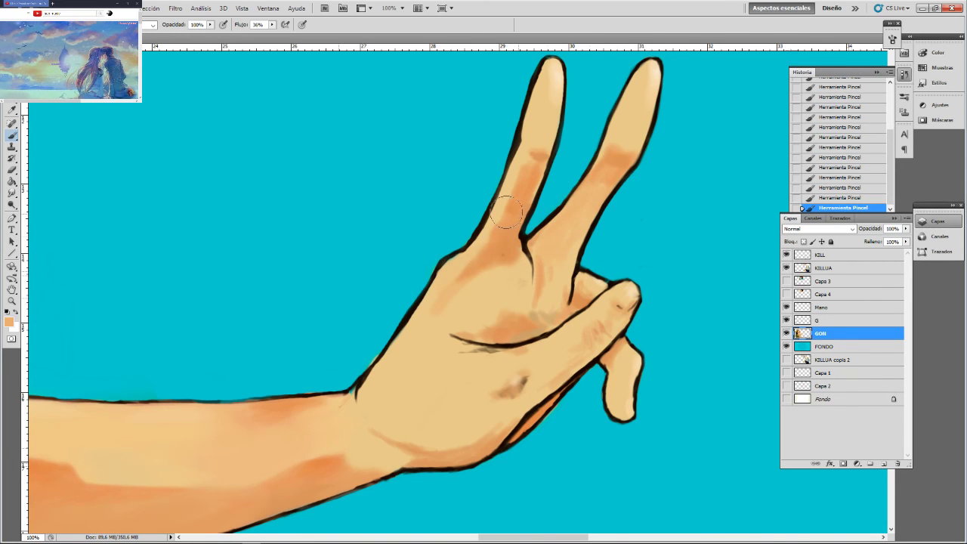
Blend soft orange shading over the lower half of the left raised finger and the upper palm below it
left_click_drag(504, 215, 524, 154)
mouse_move(524, 247)
left_mouse_down()
mouse_move(516, 272)
mouse_move(519, 258)
left_mouse_up()
left_click_drag(516, 311, 518, 248)
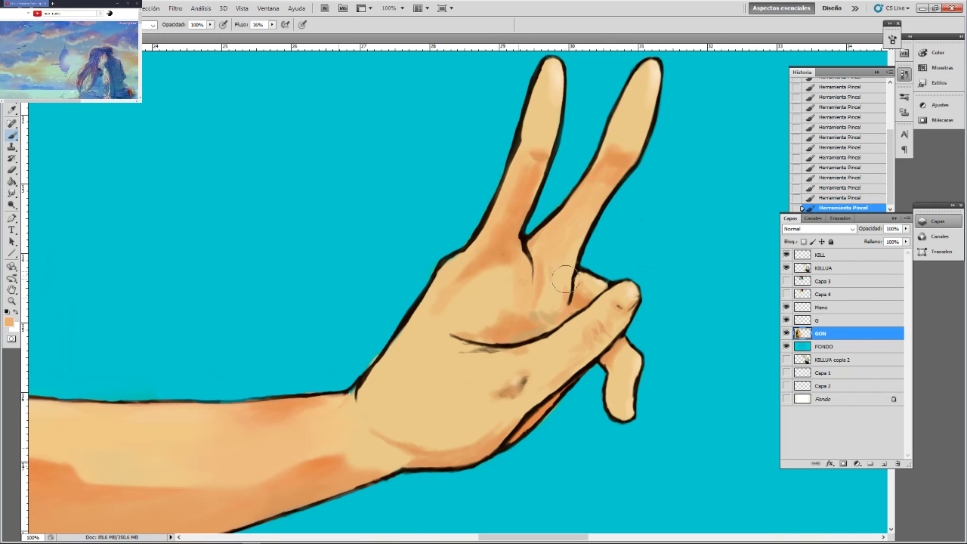
On the Mano layer, erase the outer outline at the base of the right raised finger, including its tail into the palm
scroll(578, 266, "down", 4)
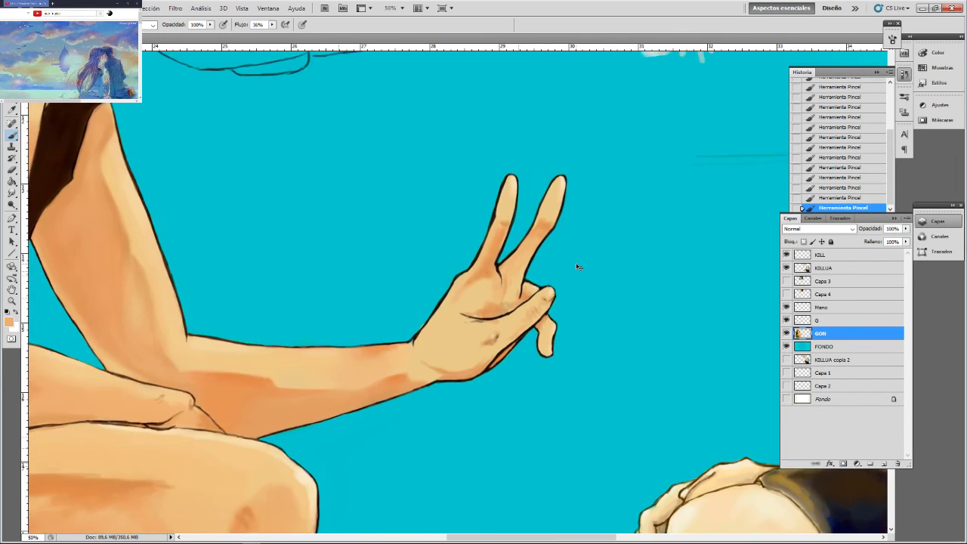
scroll(577, 266, "down", 2)
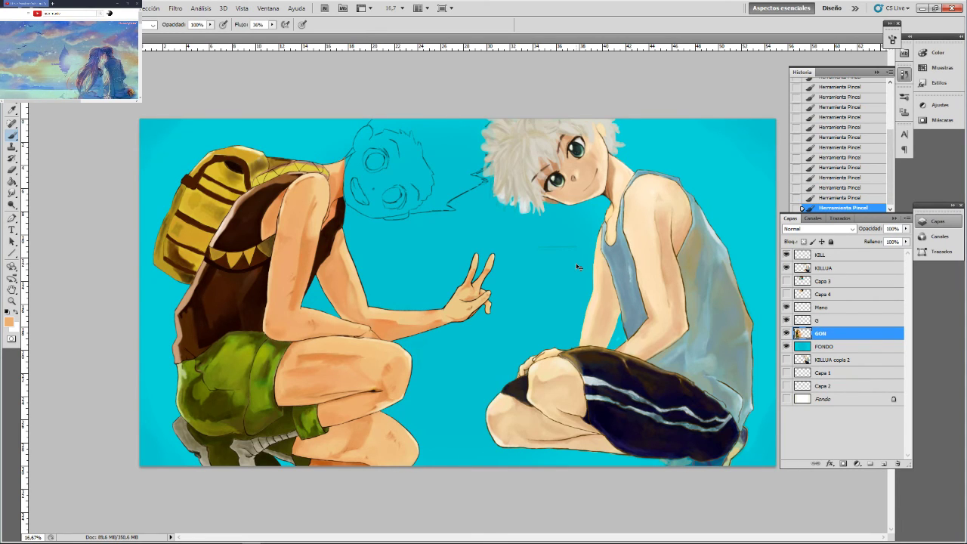
key("ctrl+plus")
key("ctrl+plus")
key("ctrl+plus")
key("ctrl+plus")
key("ctrl+plus")
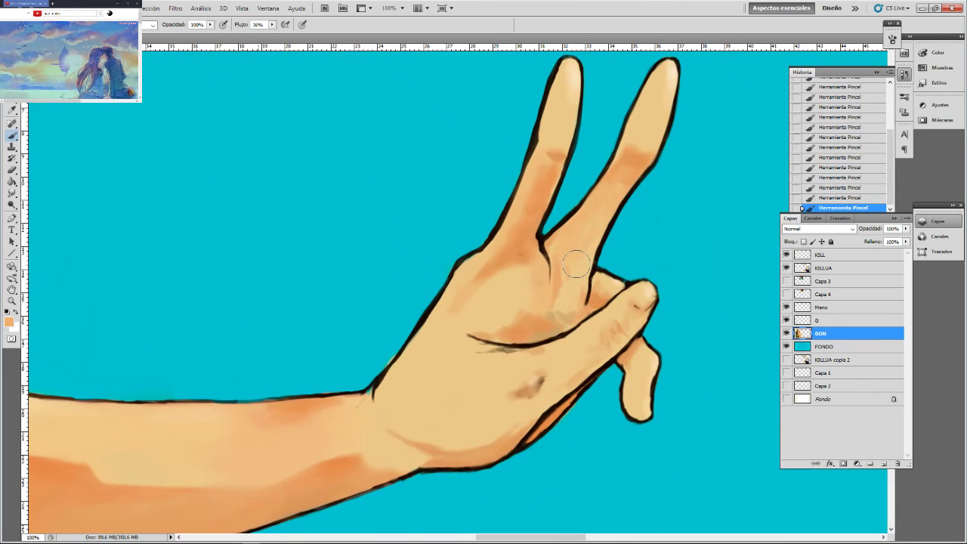
left_click(830, 308)
key("e")
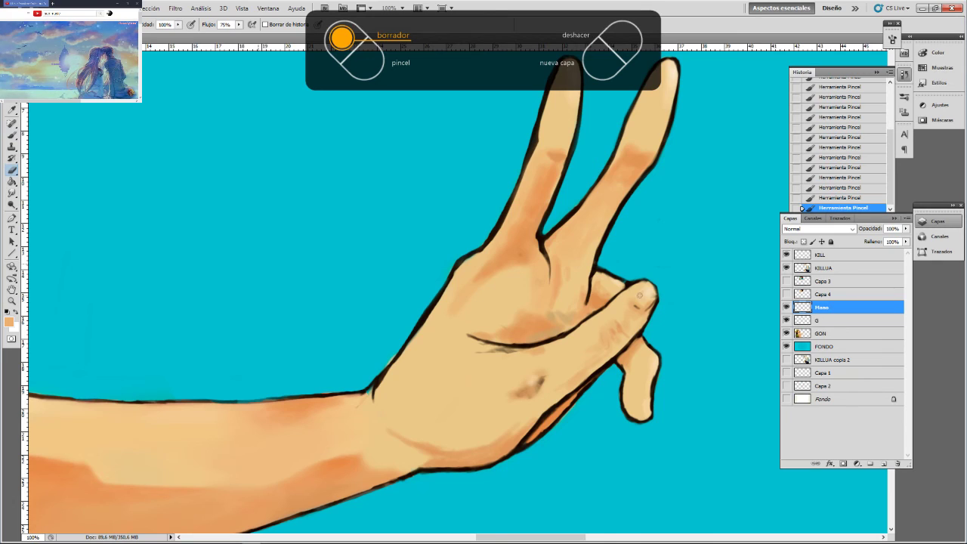
mouse_move(583, 288)
left_mouse_down()
mouse_move(586, 300)
mouse_move(588, 255)
left_mouse_up()
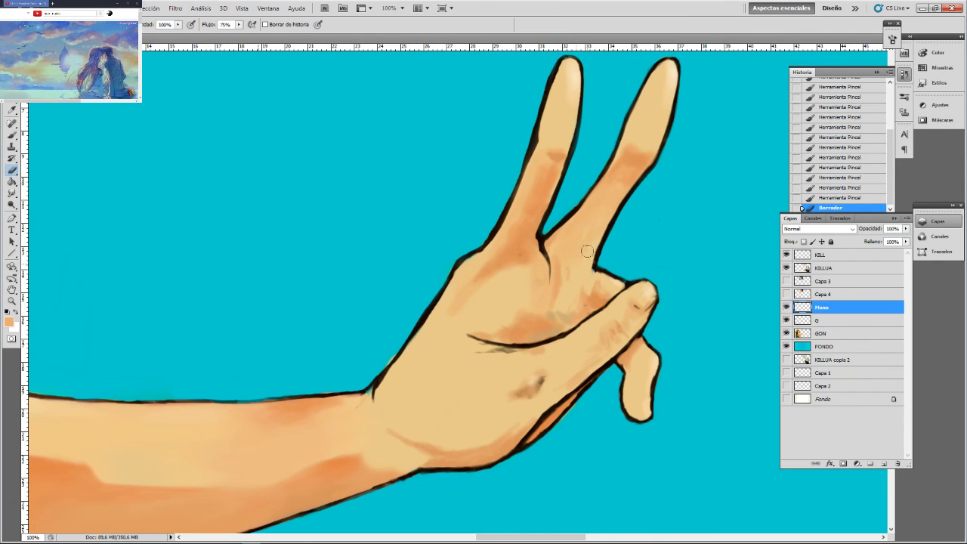
mouse_move(603, 222)
left_mouse_down()
mouse_move(591, 251)
mouse_move(609, 244)
mouse_move(604, 255)
mouse_move(634, 203)
left_mouse_up()
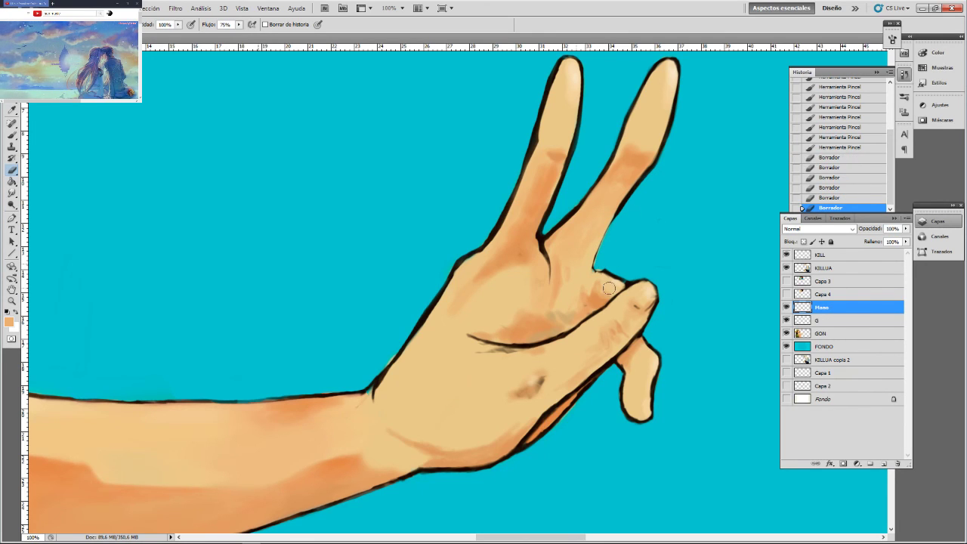
Sample the dark line color and redraw the outer outline at the base of the right raised finger with short strokes
key("b")
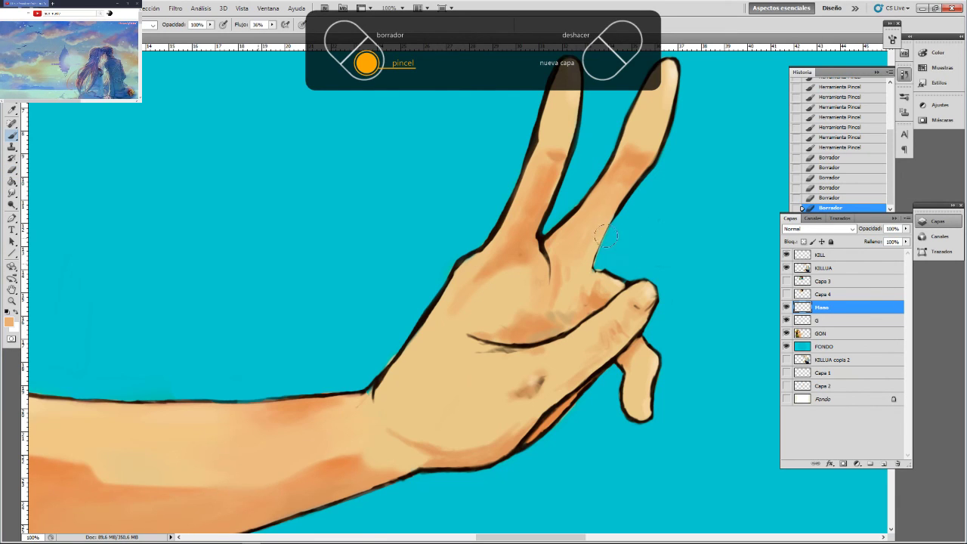
left_click(621, 204, "alt")
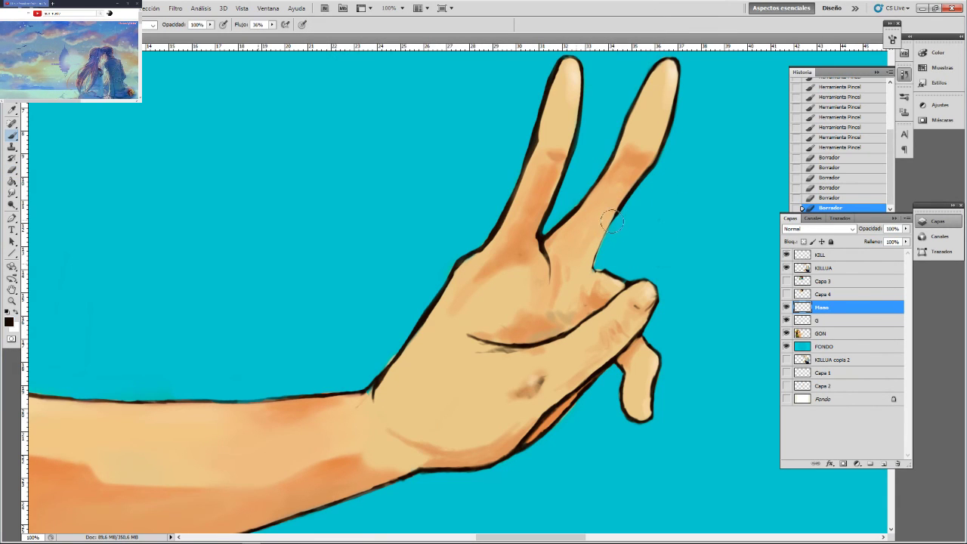
left_click_drag(614, 215, 605, 231)
left_click_drag(609, 221, 599, 248)
left_click_drag(606, 231, 591, 261)
left_click_drag(600, 239, 591, 261)
left_click_drag(597, 246, 586, 272)
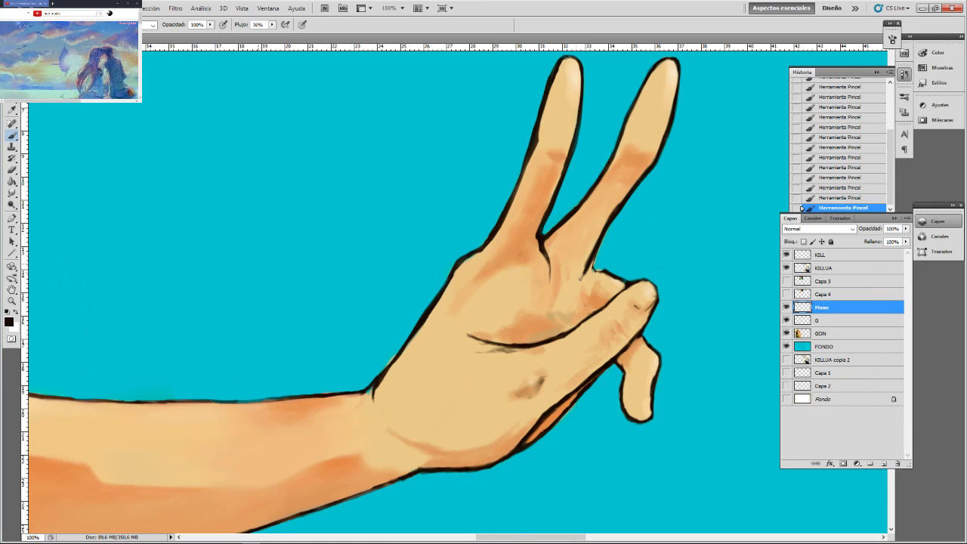
Erase along the inside of the redrawn outline at the right raised finger's base to thin it
key("e")
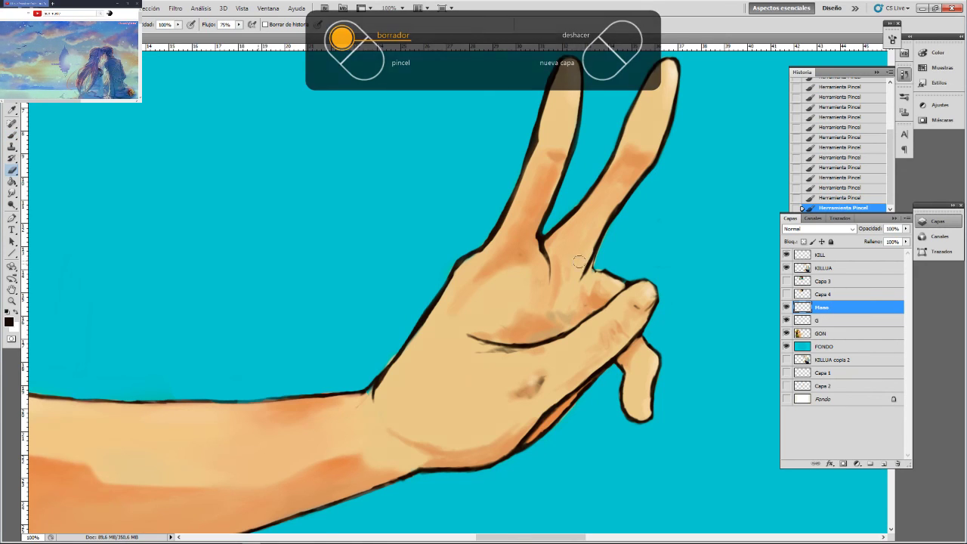
left_click_drag(580, 259, 584, 257)
key("ctrl+z")
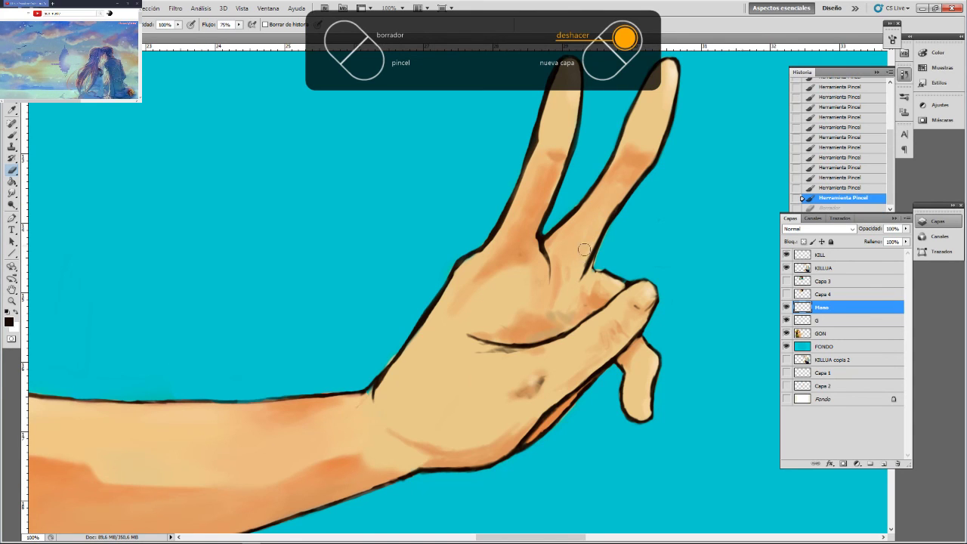
key("ctrl+z")
left_click_drag(610, 201, 592, 240)
left_click_drag(619, 191, 586, 254)
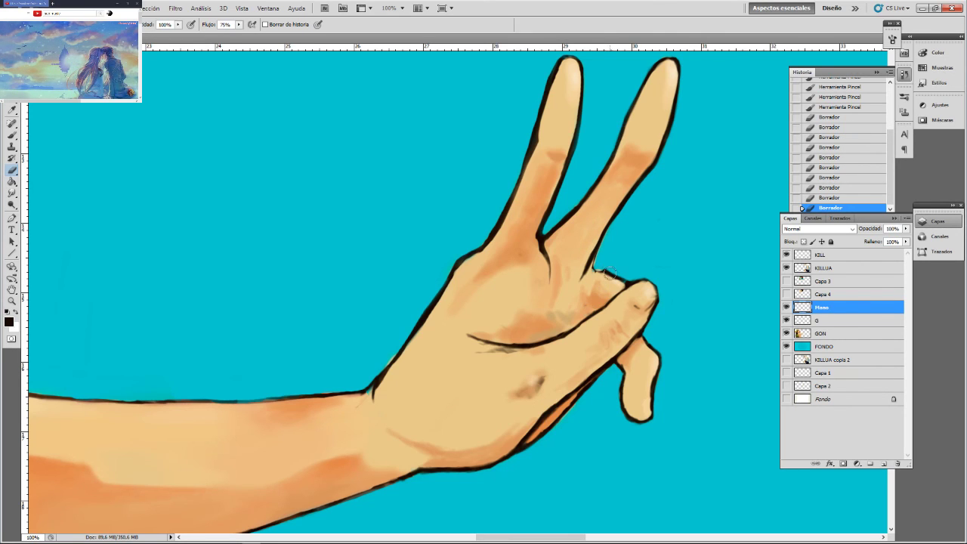
Redraw the dark line joining the right raised finger's base to the top of the folded finger behind the thumb
key("b")
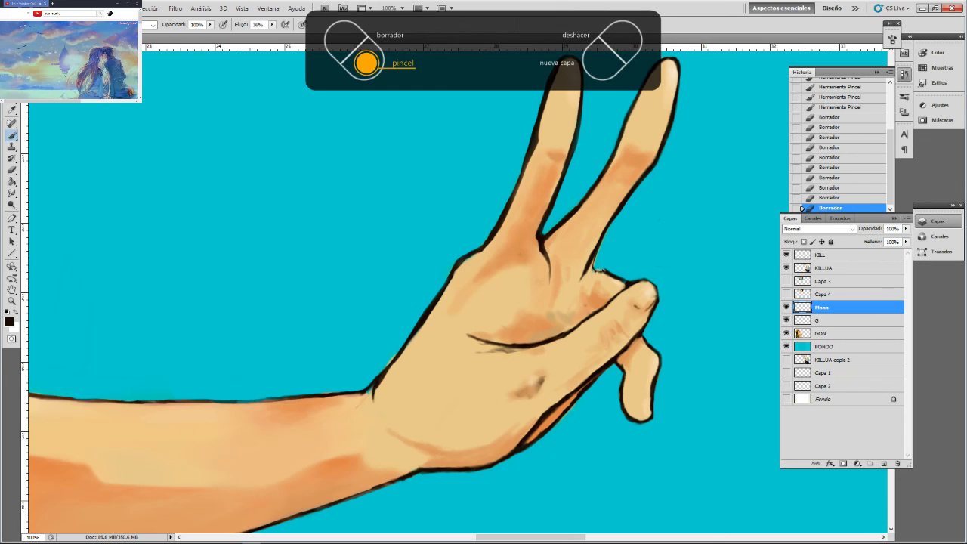
mouse_move(595, 268)
left_mouse_down()
mouse_move(624, 284)
mouse_move(610, 290)
left_mouse_up()
left_click_drag(609, 291, 593, 271)
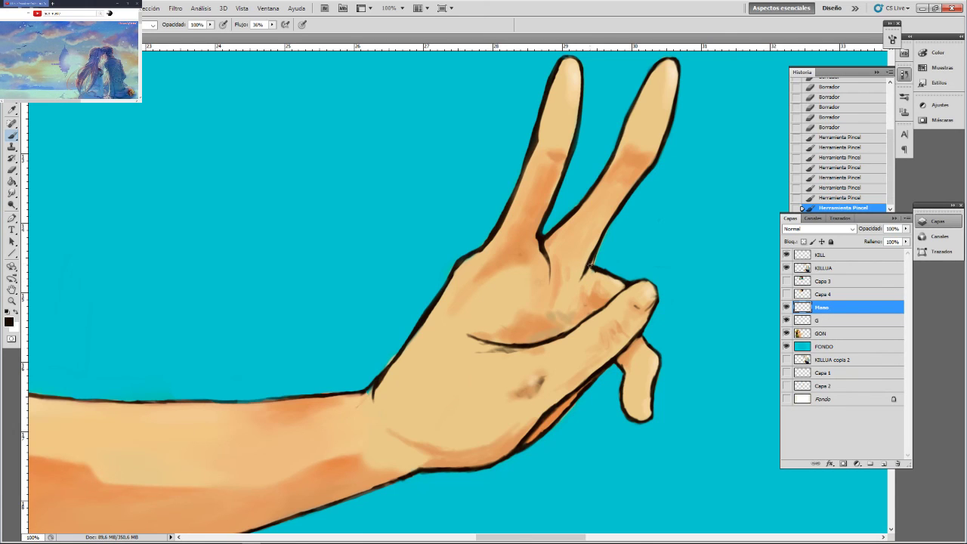
Erase rough line edges where the raised finger meets the folded finger and around the thumb tip
key("e")
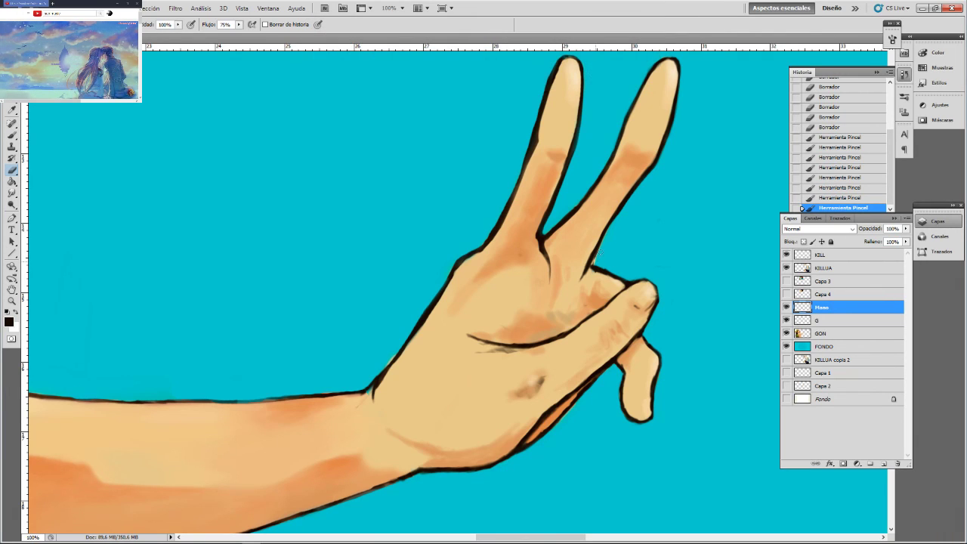
left_click_drag(602, 248, 597, 259)
mouse_move(602, 248)
left_mouse_down()
mouse_move(595, 277)
mouse_move(598, 264)
left_mouse_up()
key("ctrl+z")
left_click_drag(605, 267, 603, 265)
key("ctrl+z")
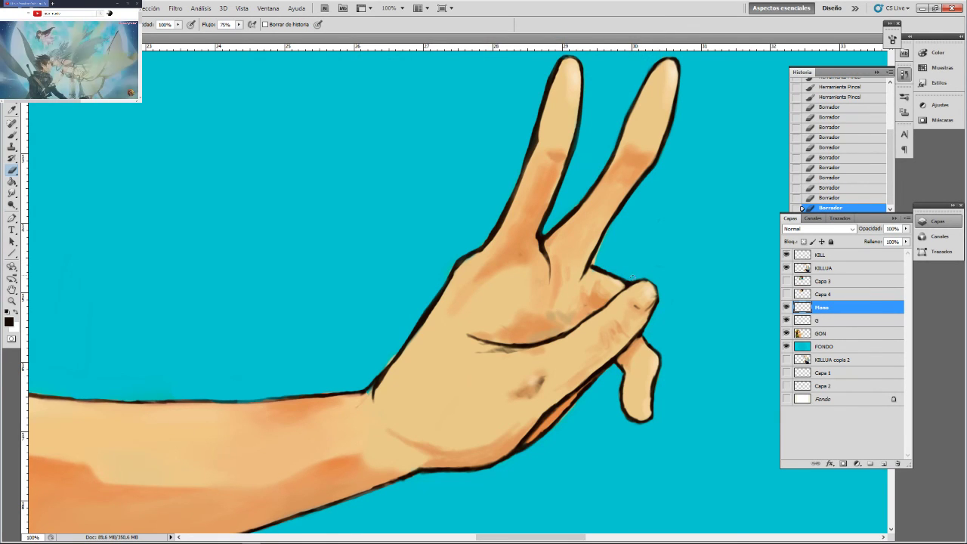
left_click(646, 280)
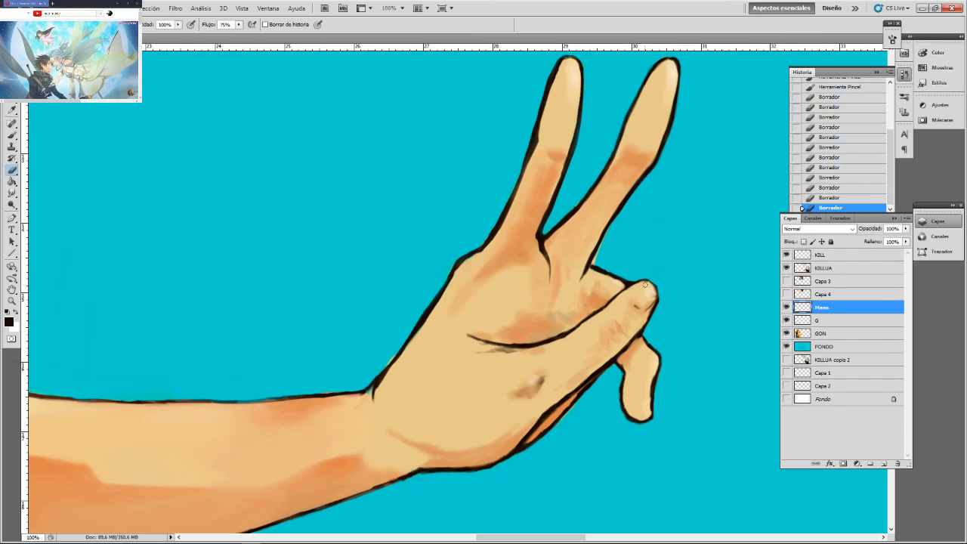
left_click(640, 285)
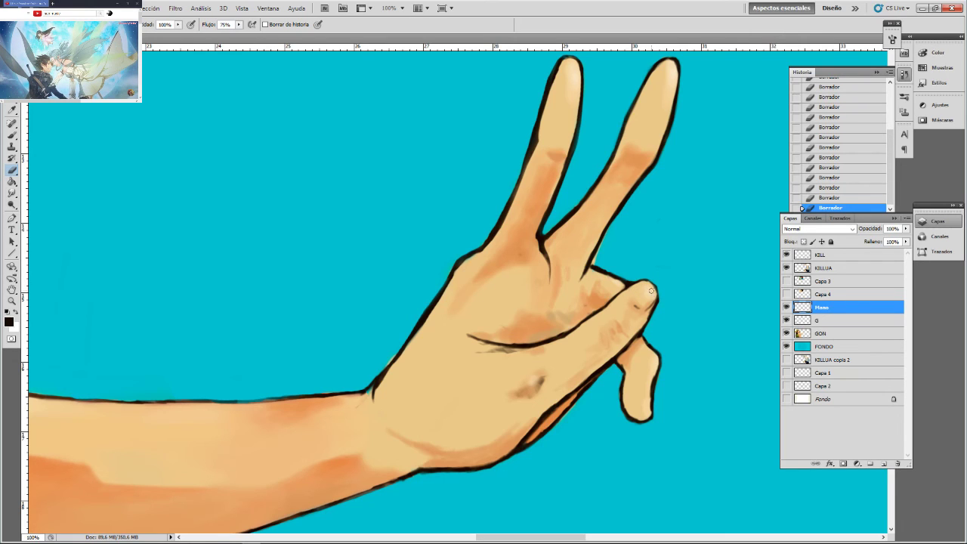
On the GON layer, sample the light skin tone and paint it just under the folded finger's upper outline
left_click(820, 333)
key("e")
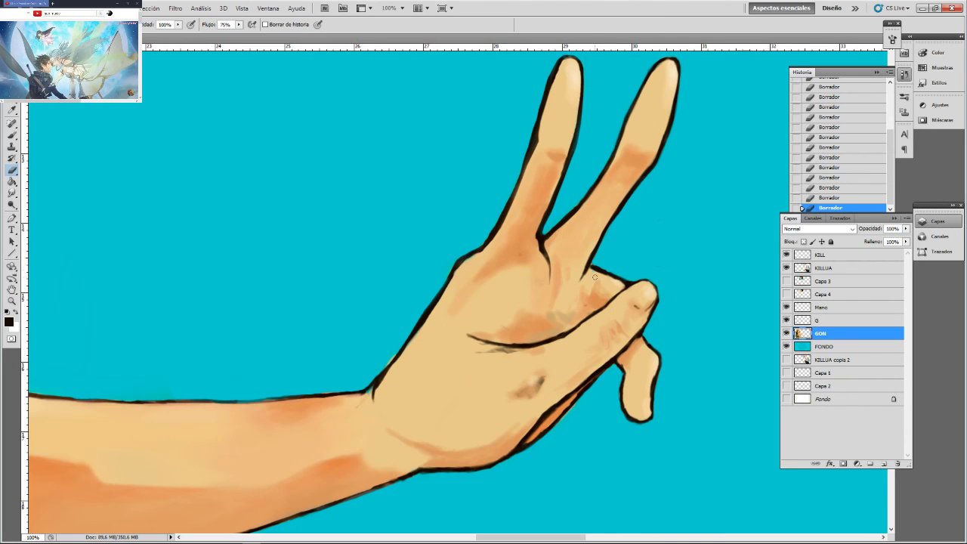
key("b")
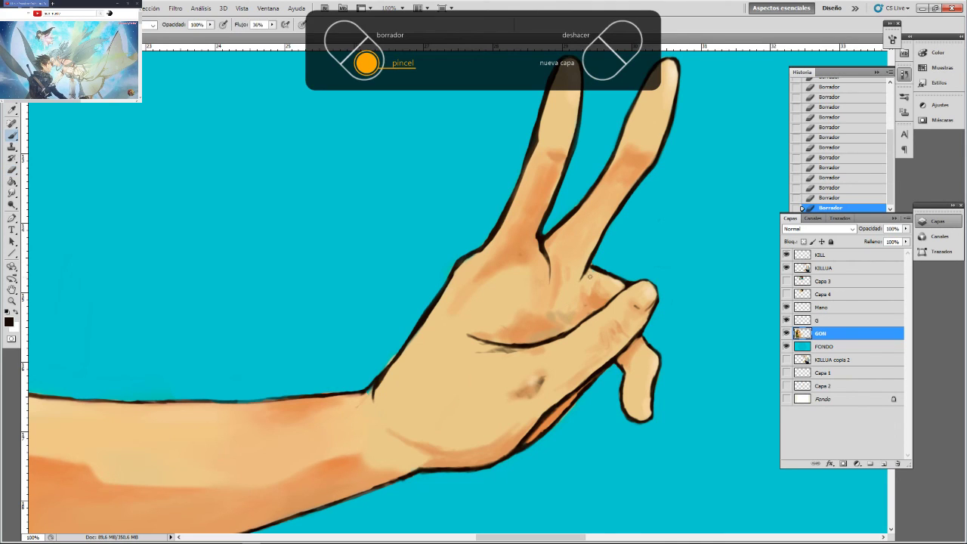
left_click(594, 276, "alt")
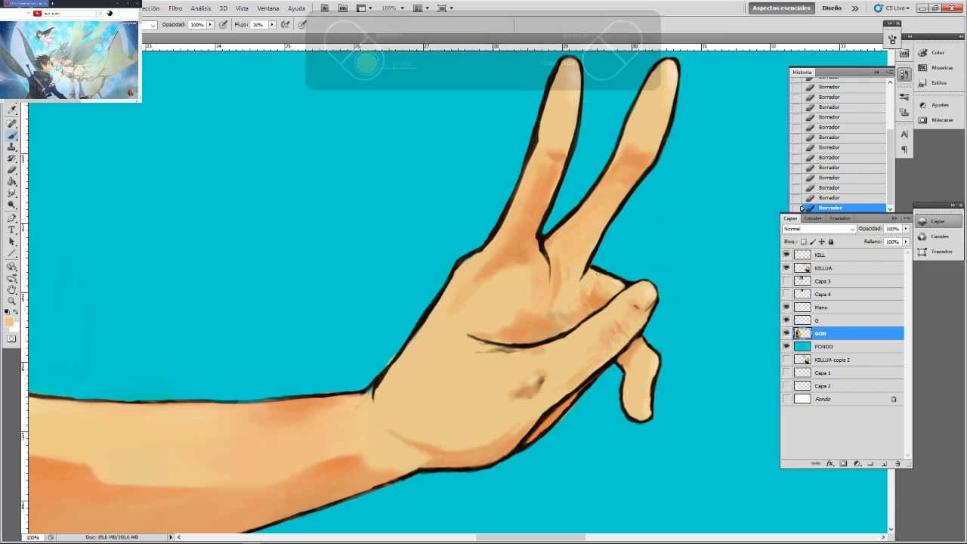
left_click_drag(597, 275, 590, 267)
Erase skin color spilling past the outlines at the right finger's base, between the raised fingers, and beside the left finger
key("e")
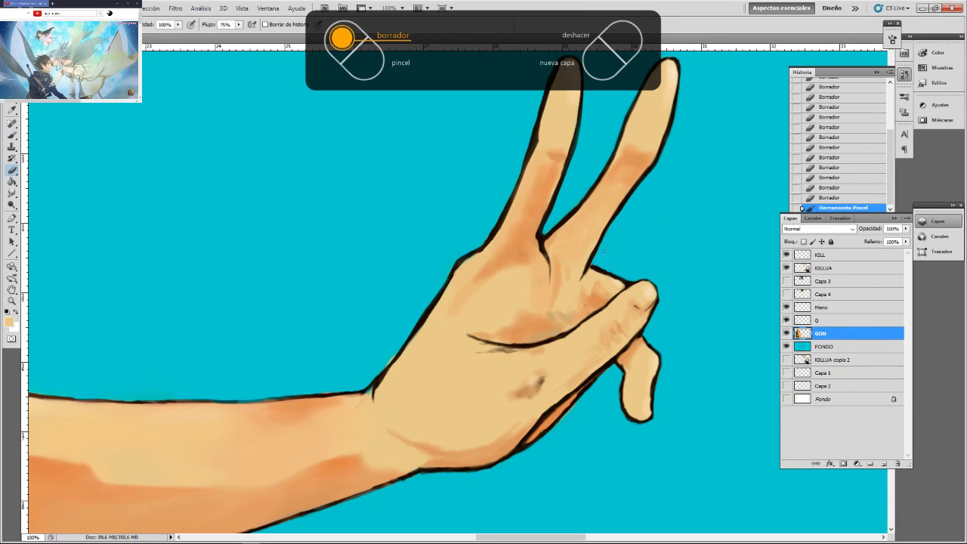
left_click_drag(592, 262, 596, 256)
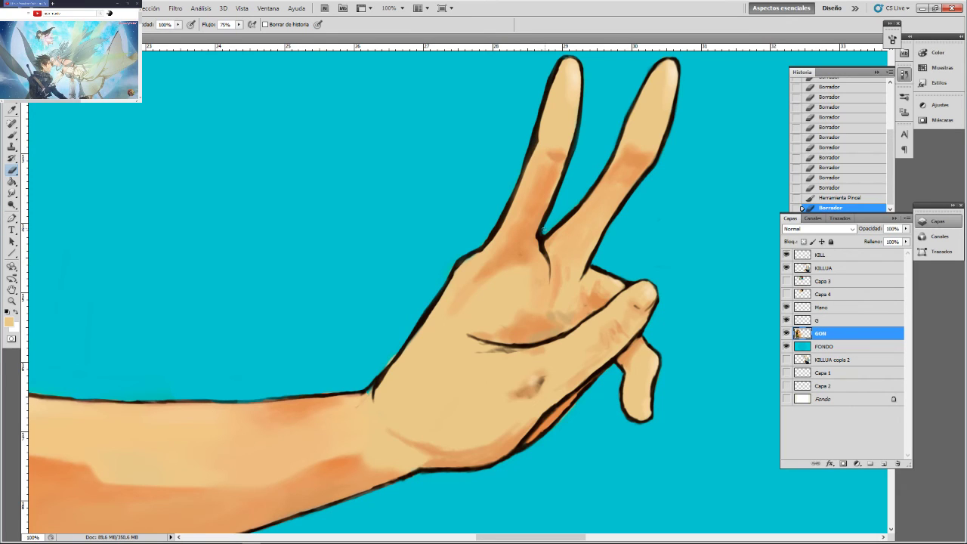
left_click_drag(555, 203, 584, 199)
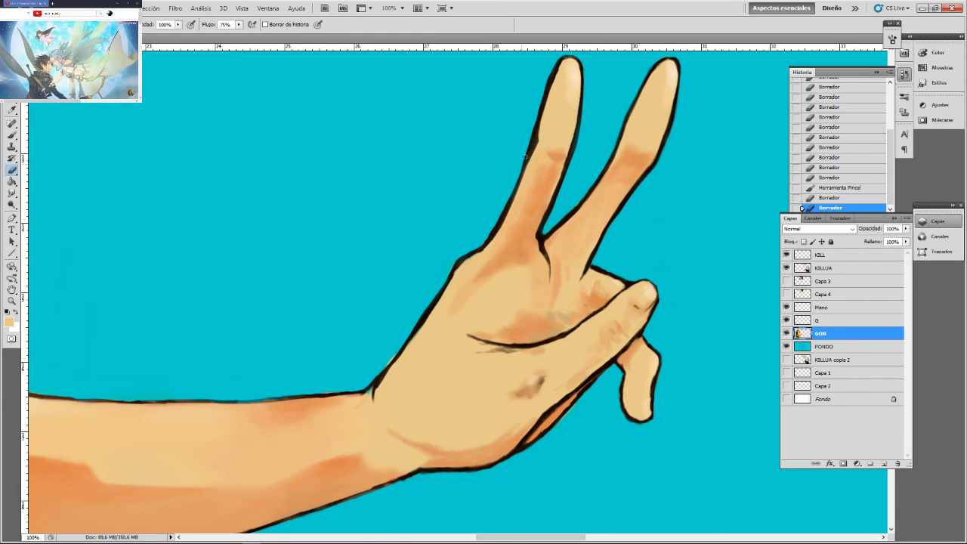
left_click_drag(525, 157, 528, 127)
key("ctrl+minus")
key("ctrl+minus")
key("ctrl+minus")
key("ctrl+minus")
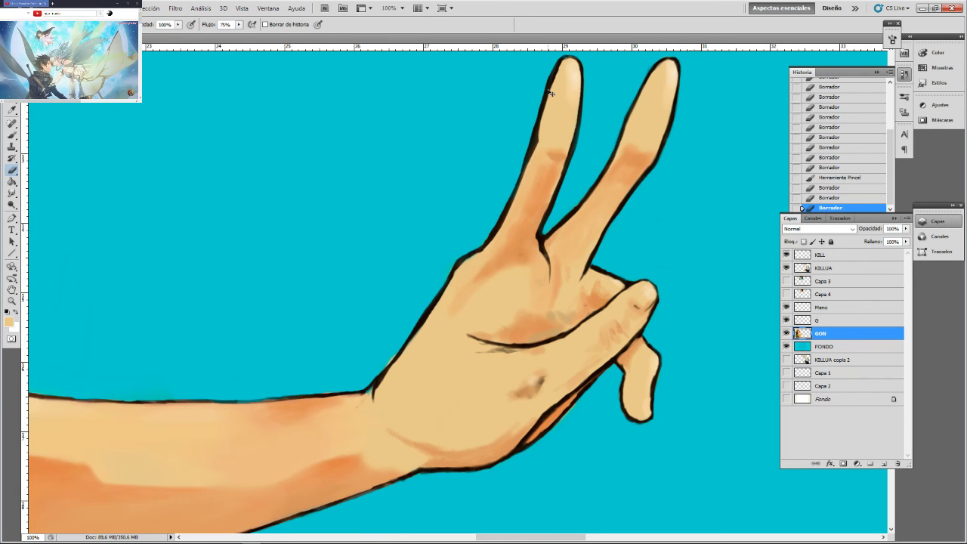
key("ctrl+minus")
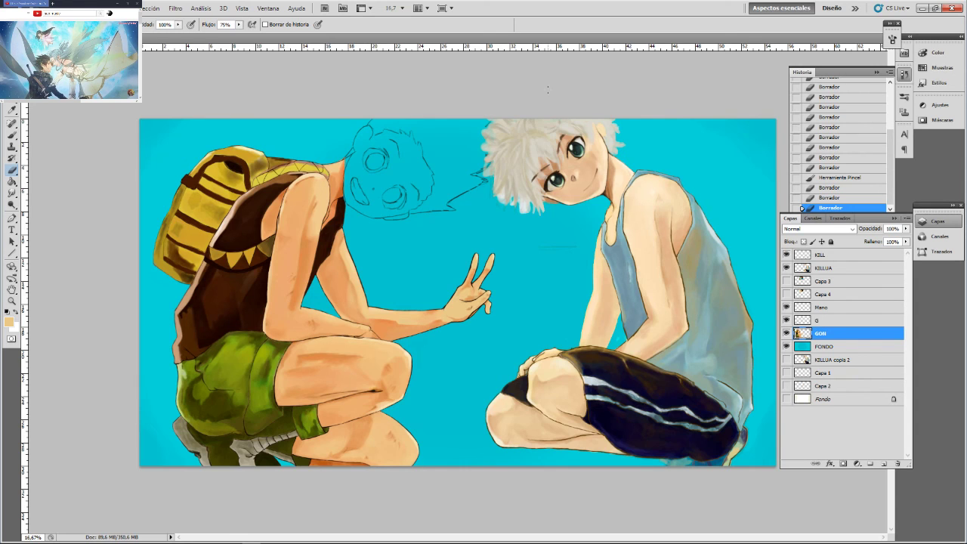
key("ctrl+plus")
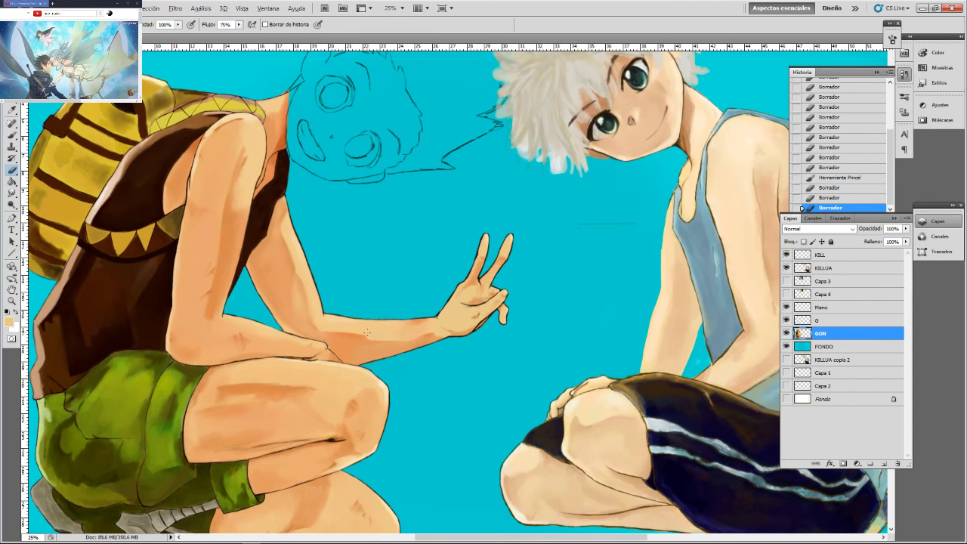
key("b")
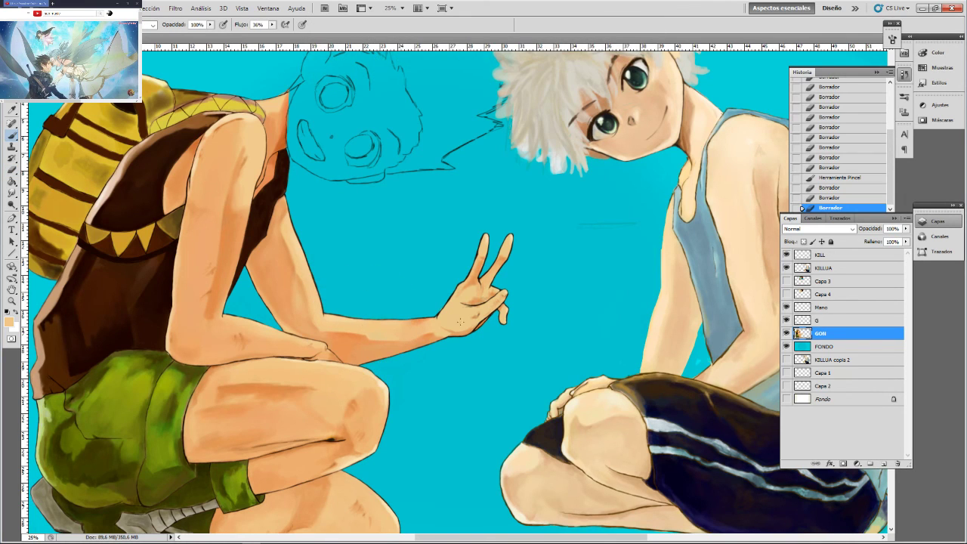
key("e")
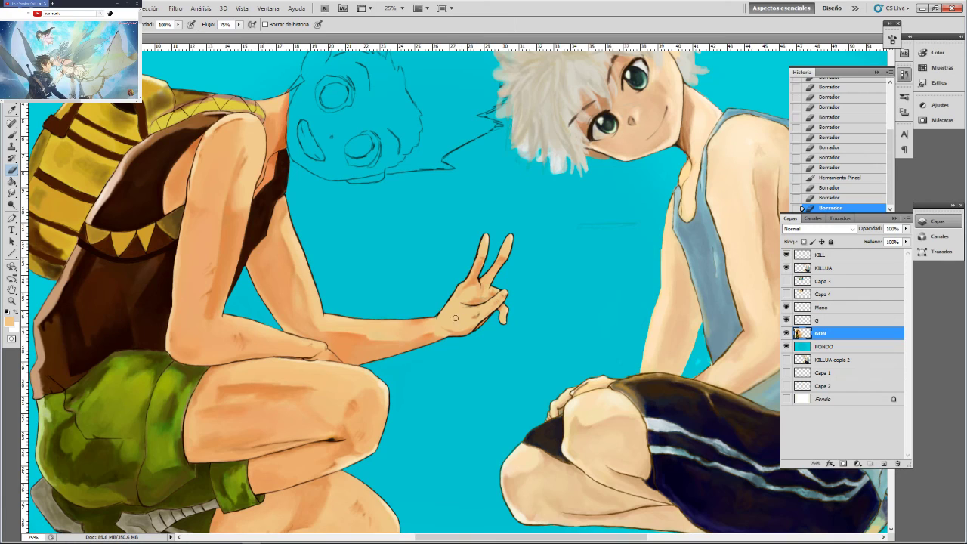
left_click_drag(460, 316, 458, 317)
key("ctrl+z")
key("ctrl+alt+z")
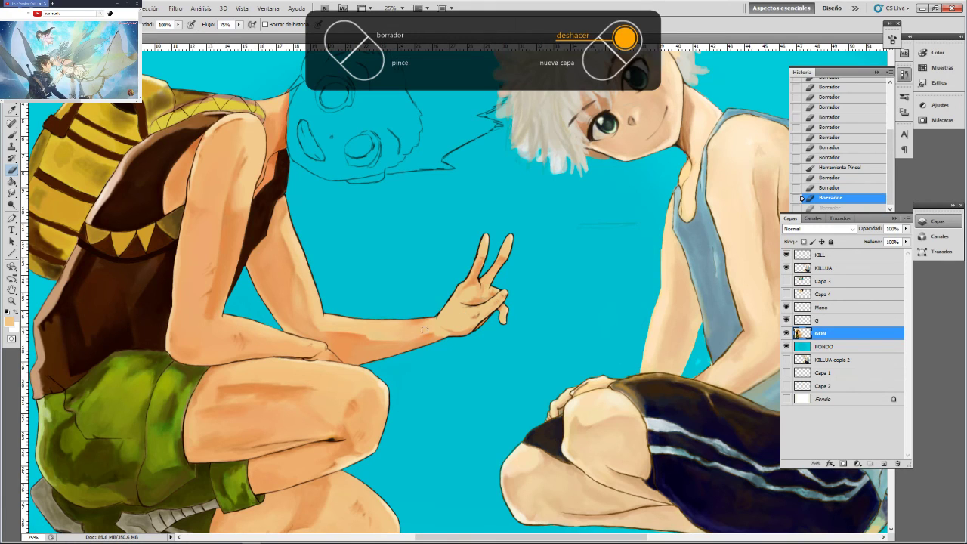
key("b")
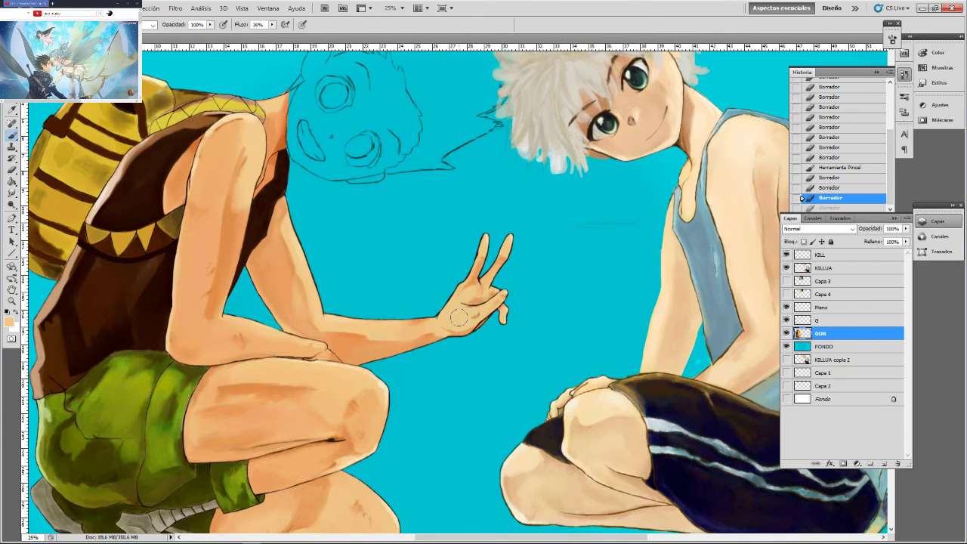
On the GON layer, blend skin tone over the palm and wrist, and lighten the palm's upper edge with the forearm's sampled light tone
left_click_drag(457, 316, 453, 315)
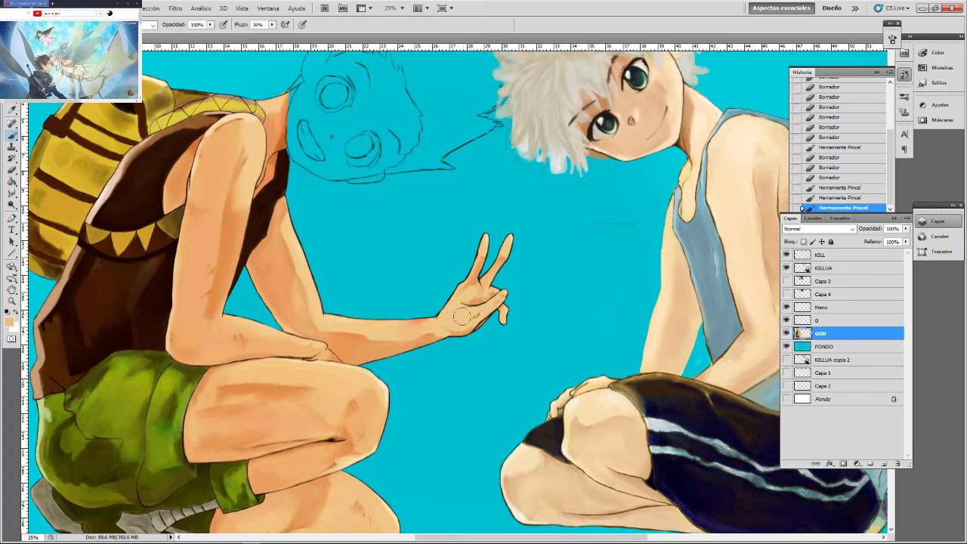
mouse_move(447, 318)
left_mouse_down()
mouse_move(467, 297)
mouse_move(429, 331)
left_mouse_up()
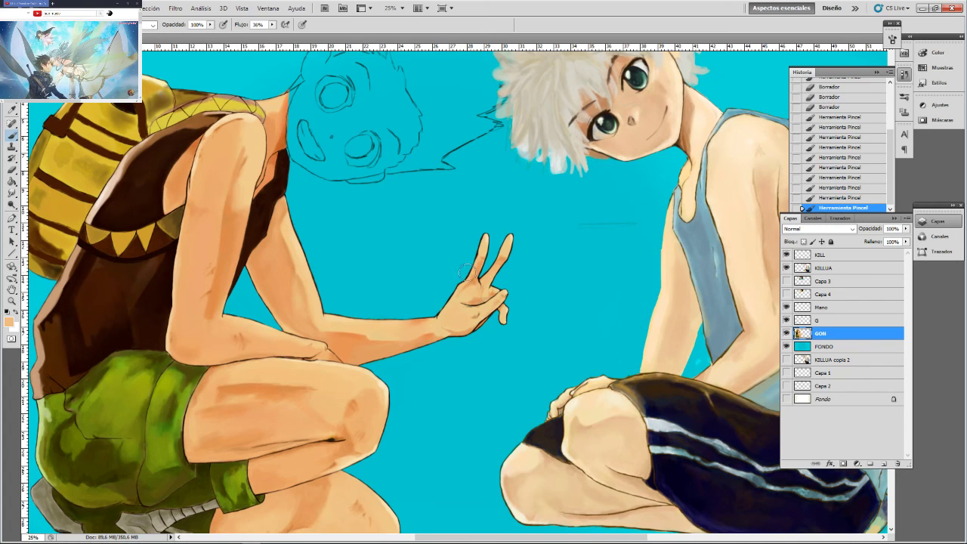
left_click(342, 316, "alt")
left_click_drag(454, 299, 450, 305)
left_click_drag(455, 300, 451, 303)
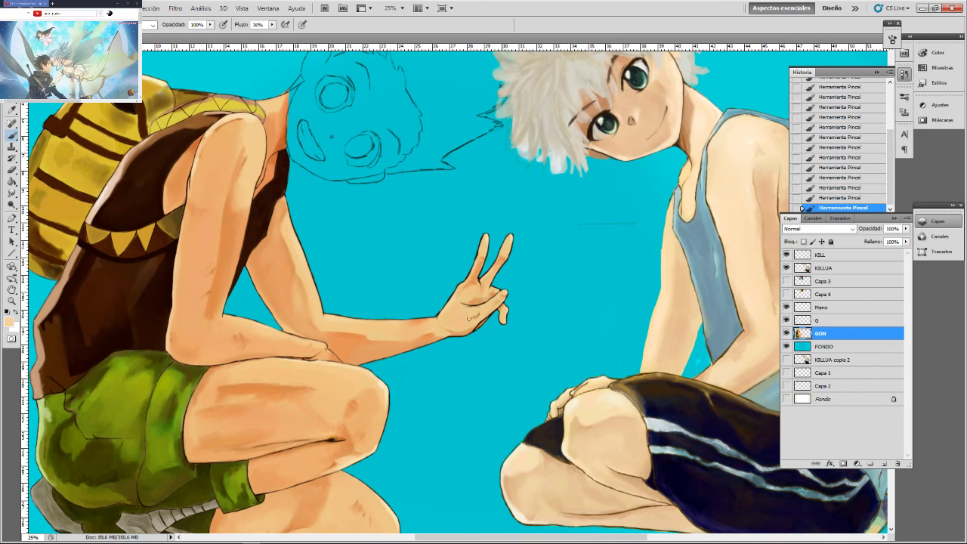
Sample a darker skin tone and shade the small folded finger behind the thumb, then sample the wrist's shadow tone
left_click(465, 316, "alt")
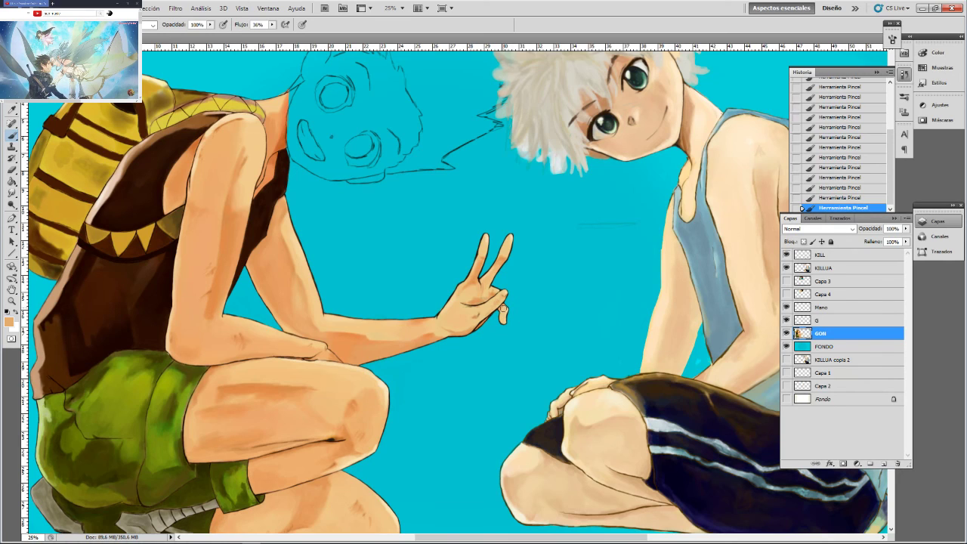
left_click_drag(501, 309, 504, 314)
key("ctrl+plus")
key("ctrl+plus")
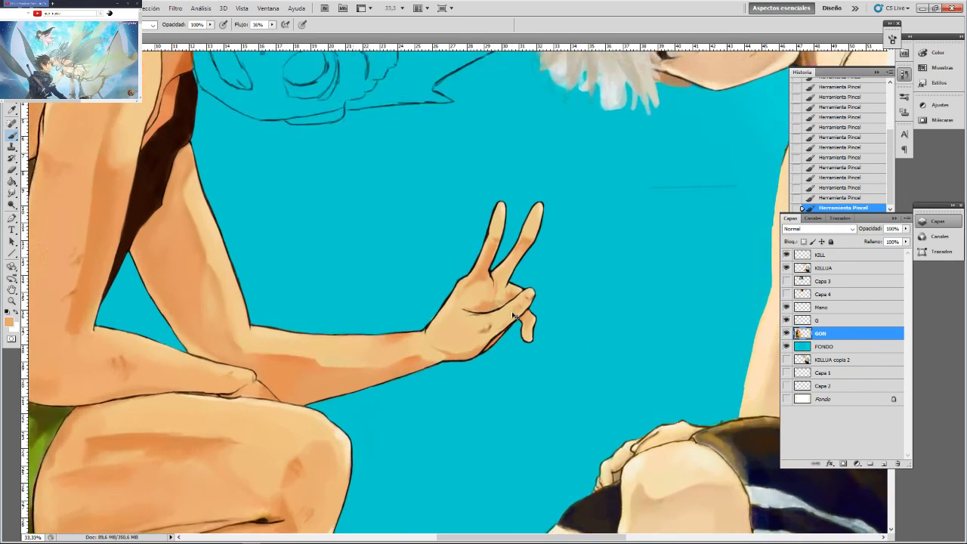
key("ctrl+plus")
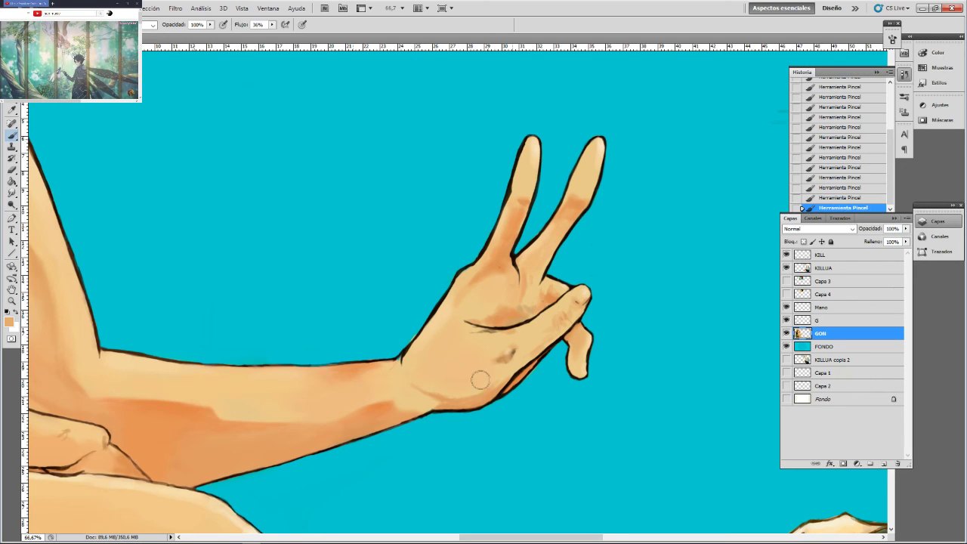
left_click(444, 401, "alt")
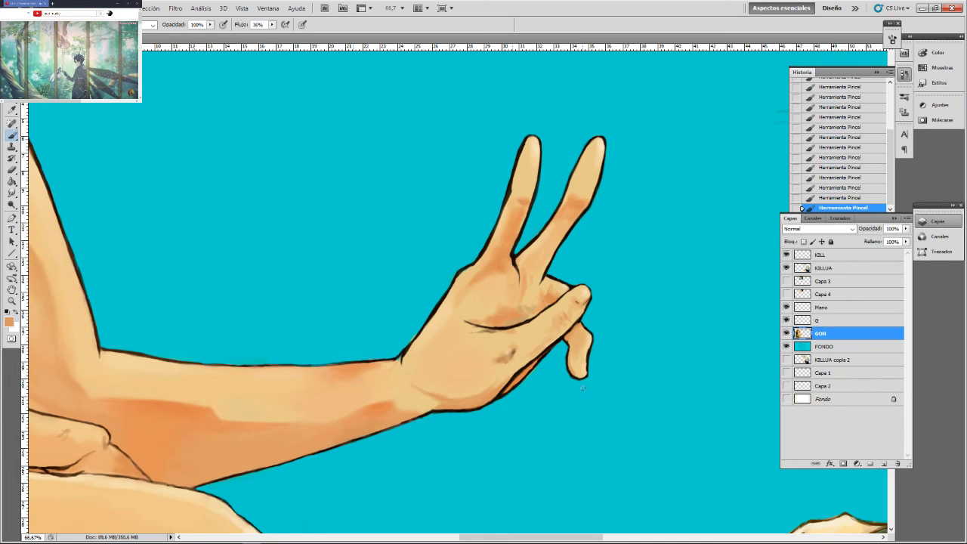
Examine the hand's shading against the whole illustration and return to a close view of the hand
key("ctrl+minus")
key("ctrl+minus")
key("ctrl+minus")
key("ctrl+minus")
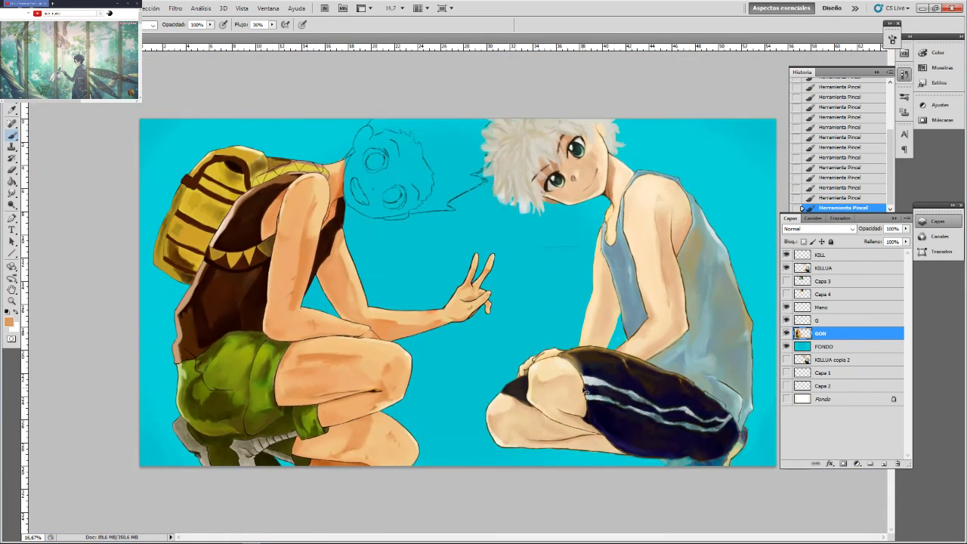
key("ctrl+minus")
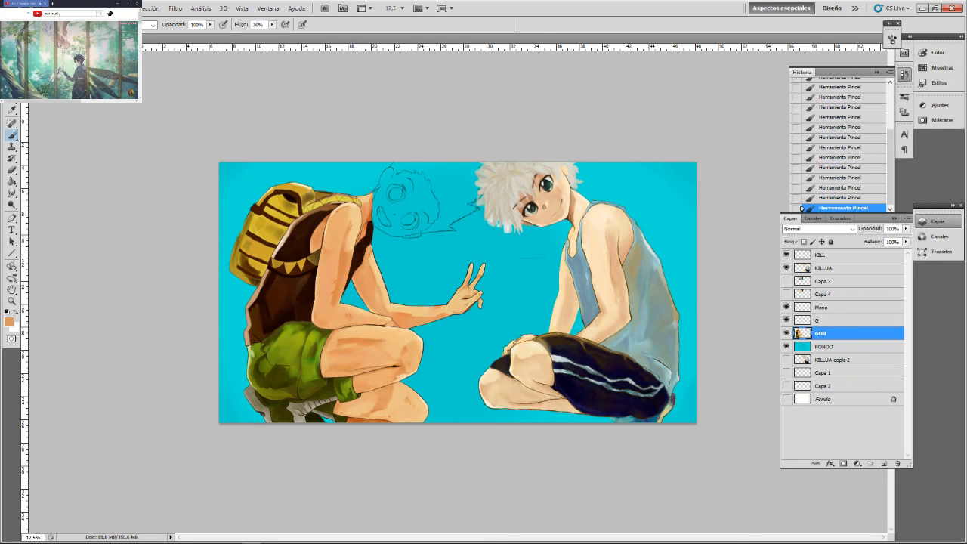
left_click_drag(379, 47, 400, 43)
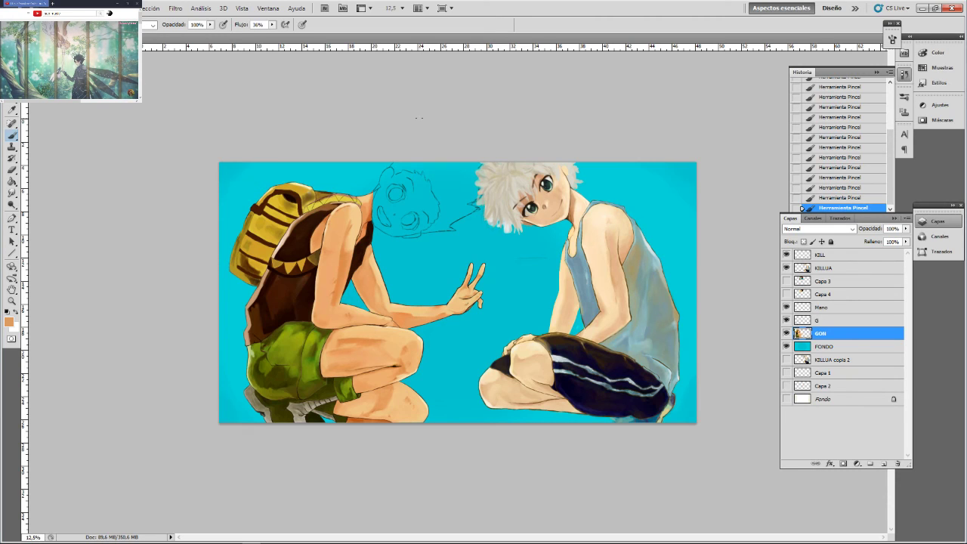
key("ctrl+plus")
key("ctrl+plus")
key("ctrl+plus")
key("ctrl+plus")
key("ctrl+plus")
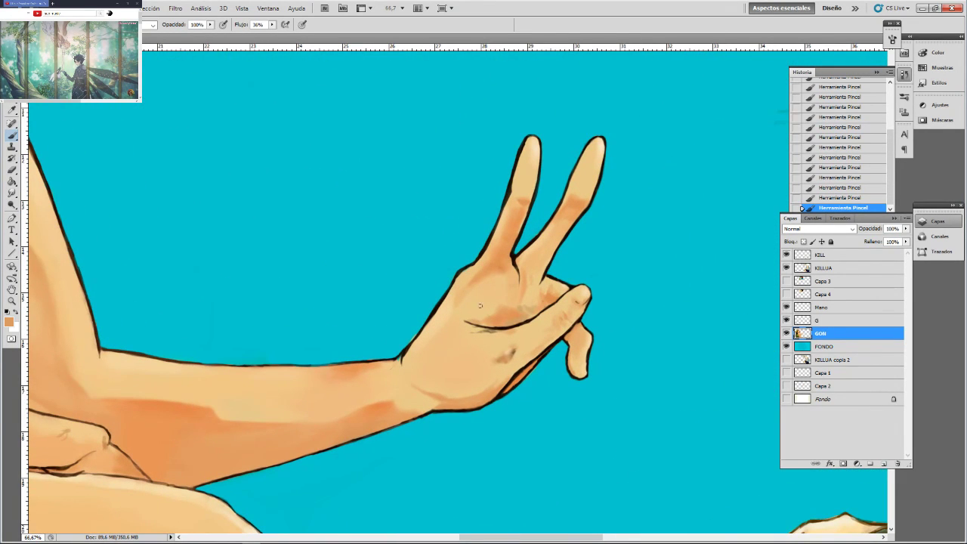
Paint the sampled light palm tone over the gray smudge below the thumb, and erase the smudge's dark marks on the Mano layer
key("b")
left_click(466, 351, "alt")
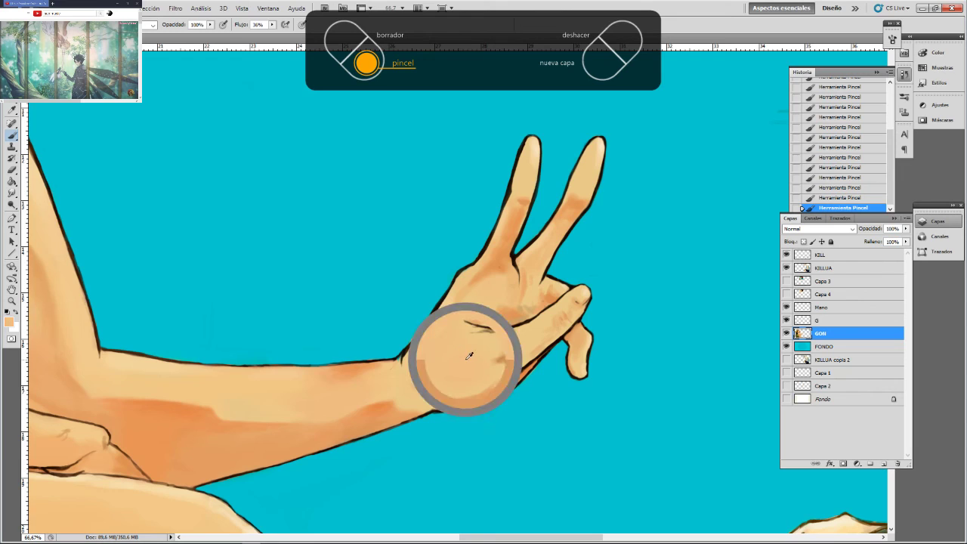
mouse_move(487, 366)
left_mouse_down()
mouse_move(510, 349)
mouse_move(500, 356)
left_mouse_up()
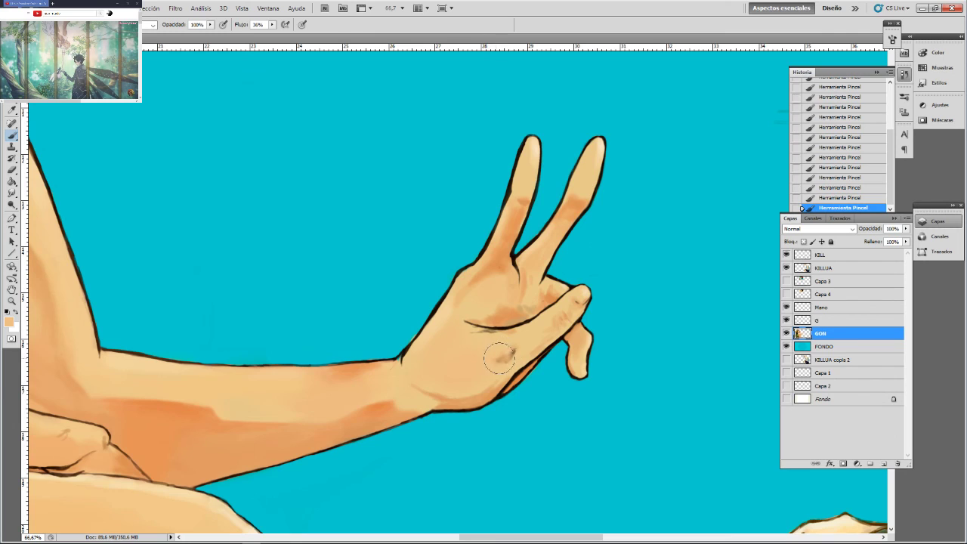
left_click(821, 308)
key("e")
mouse_move(523, 361)
left_mouse_down()
mouse_move(504, 341)
mouse_move(512, 360)
mouse_move(500, 361)
left_mouse_up()
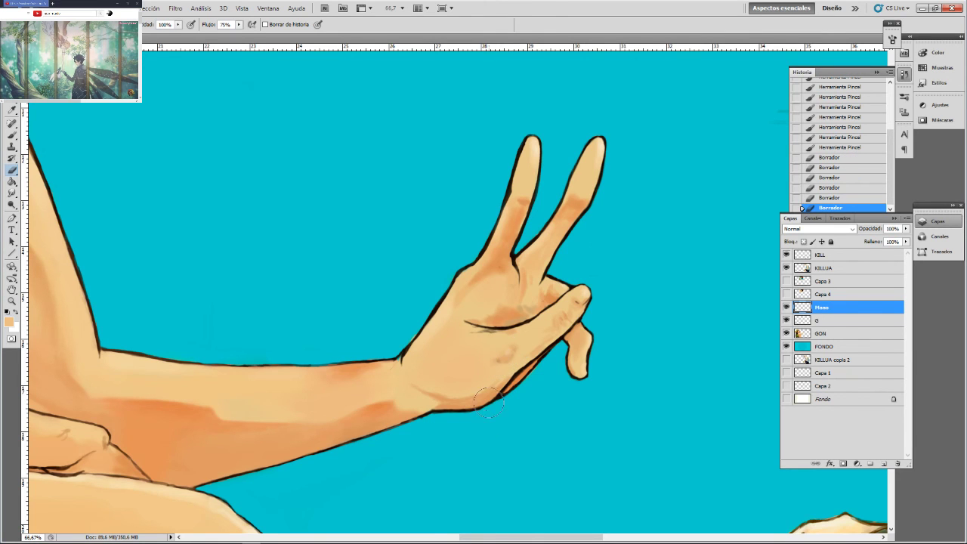
Review the cleaned palm in the full picture and come back to the hand
key("ctrl+minus")
key("ctrl+minus")
key("ctrl+minus")
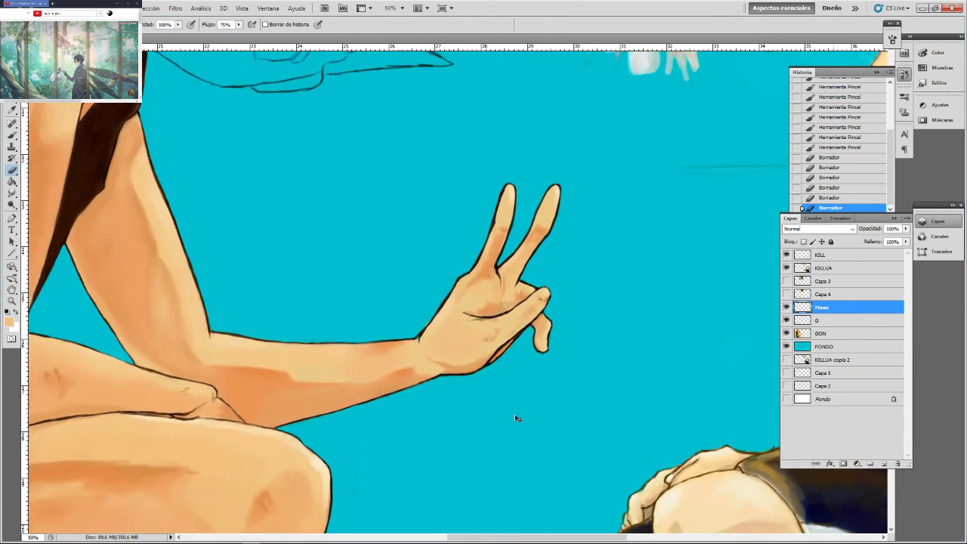
key("ctrl+minus")
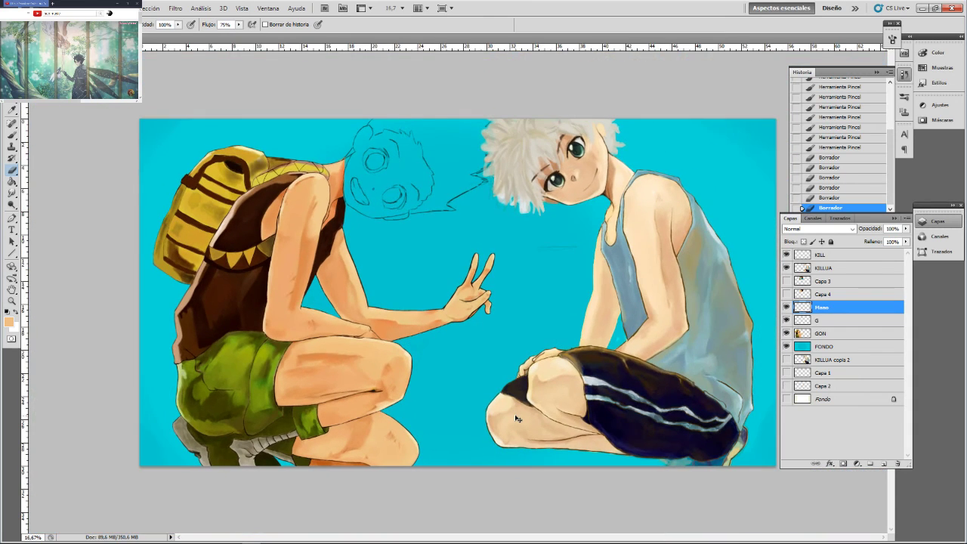
key("ctrl+plus")
key("ctrl+plus")
key("ctrl+plus")
key("ctrl+plus")
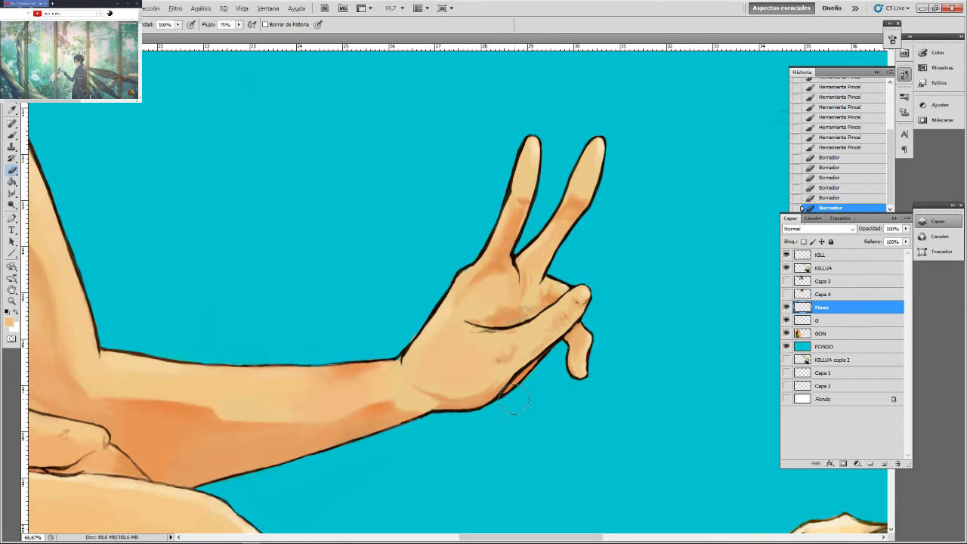
Sample the forearm's orange shadow tone, check the line art with the GON layer briefly hidden, and make GON the active layer
key("b")
left_click(505, 312, "alt")
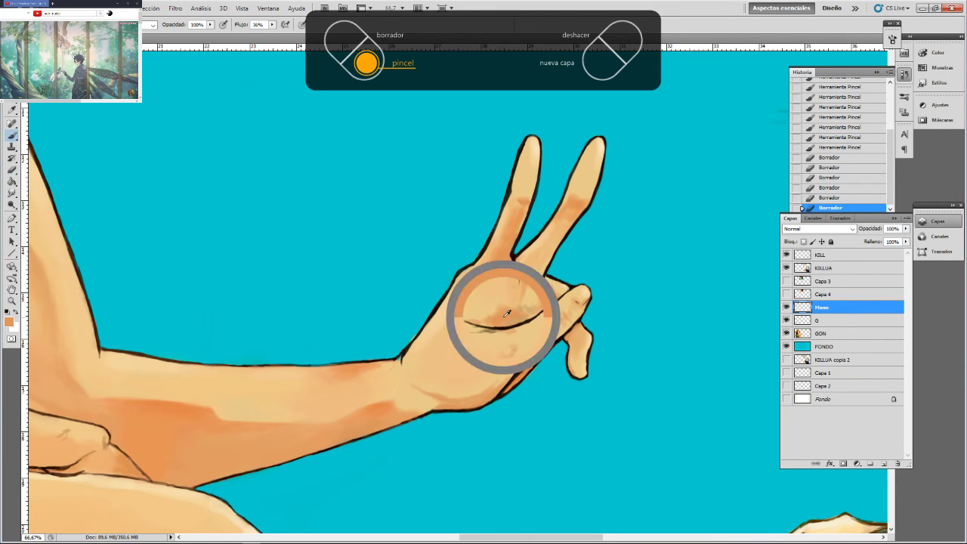
left_click(379, 405, "alt")
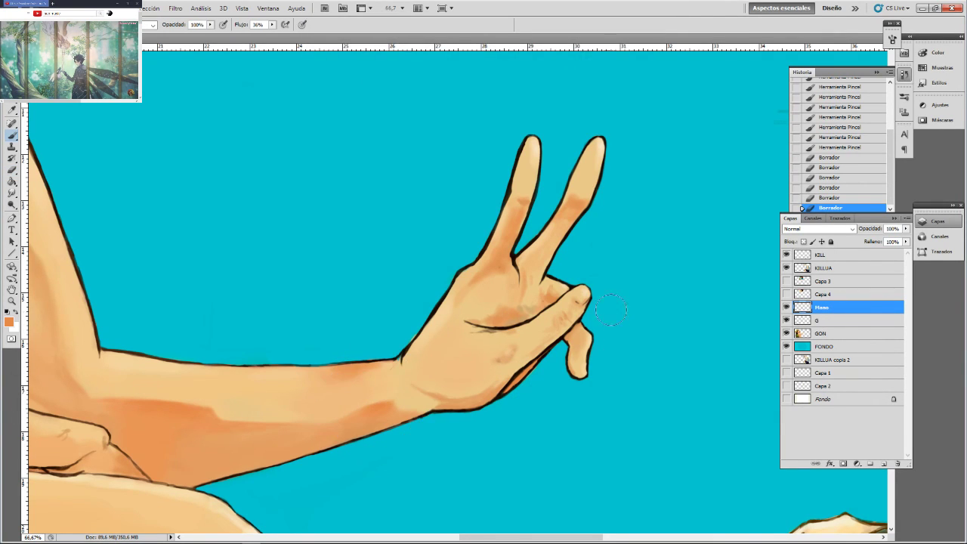
key("e")
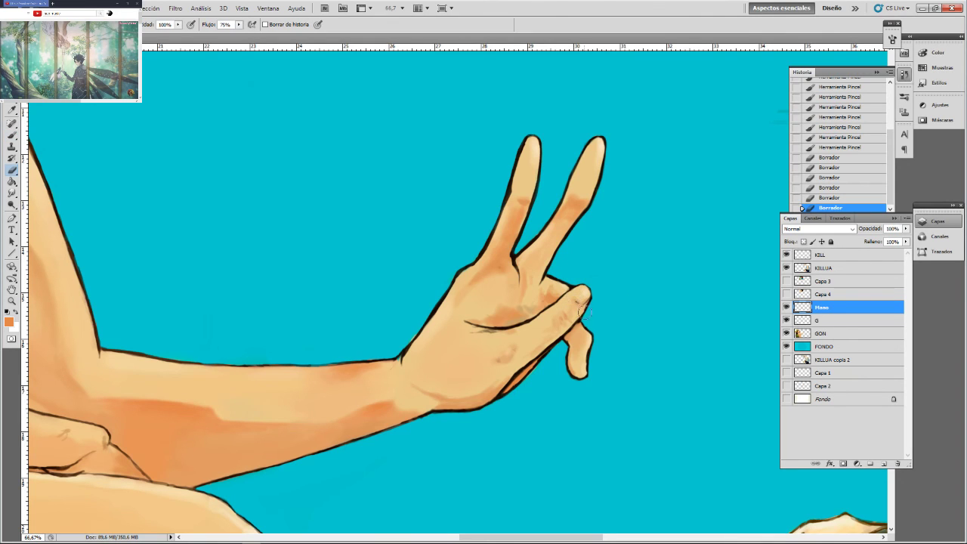
key("b")
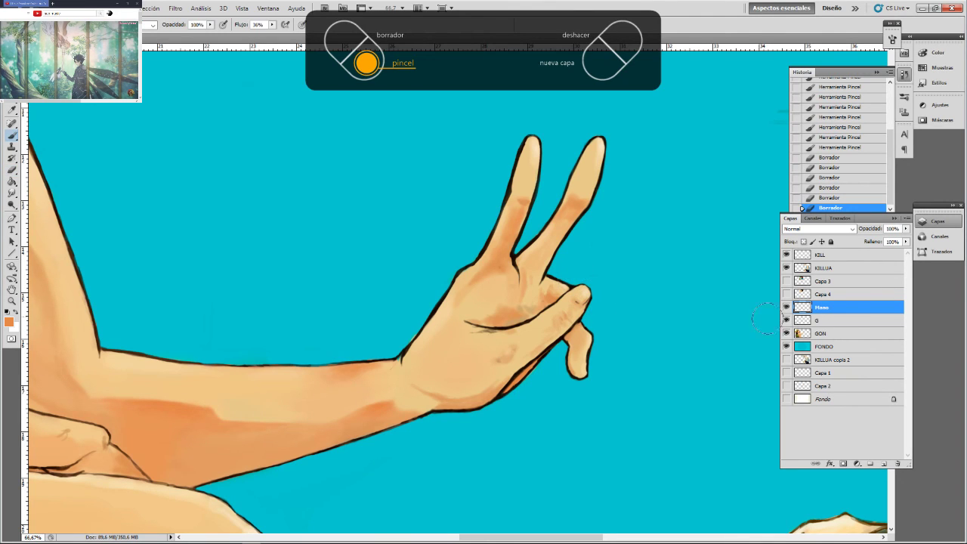
left_click(786, 333)
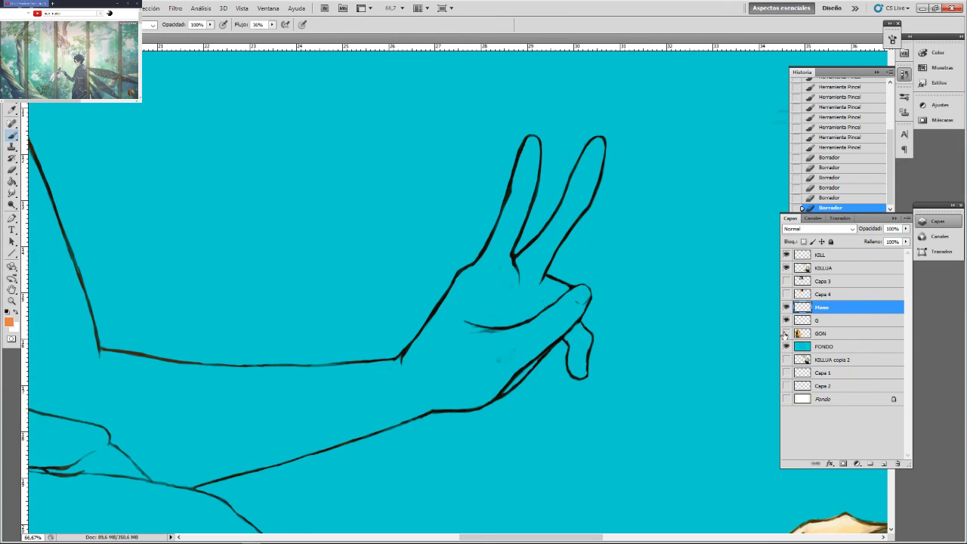
left_click(786, 333)
left_click(802, 333)
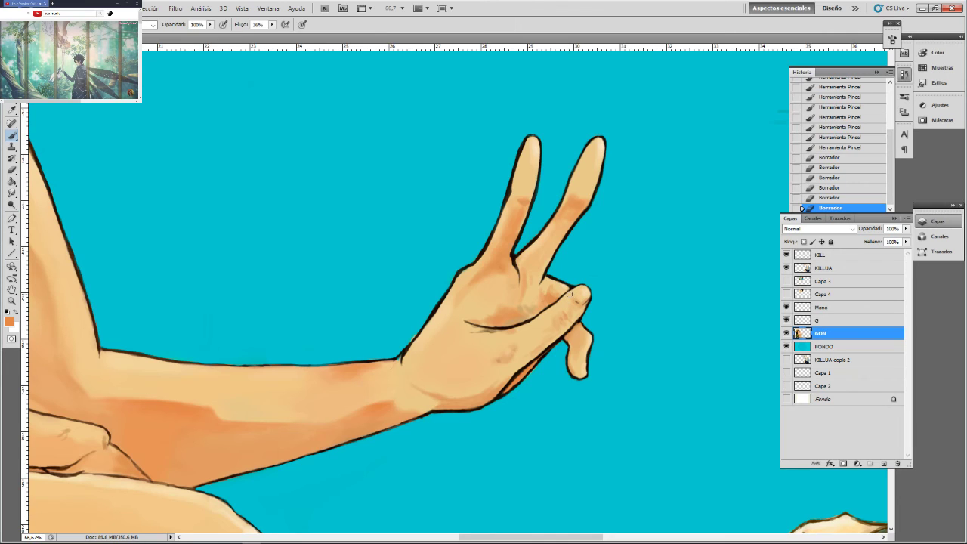
Dab small orange shadow strokes around the thumb tip and along its upper outline
left_click_drag(570, 294, 565, 300)
left_click_drag(569, 295, 565, 299)
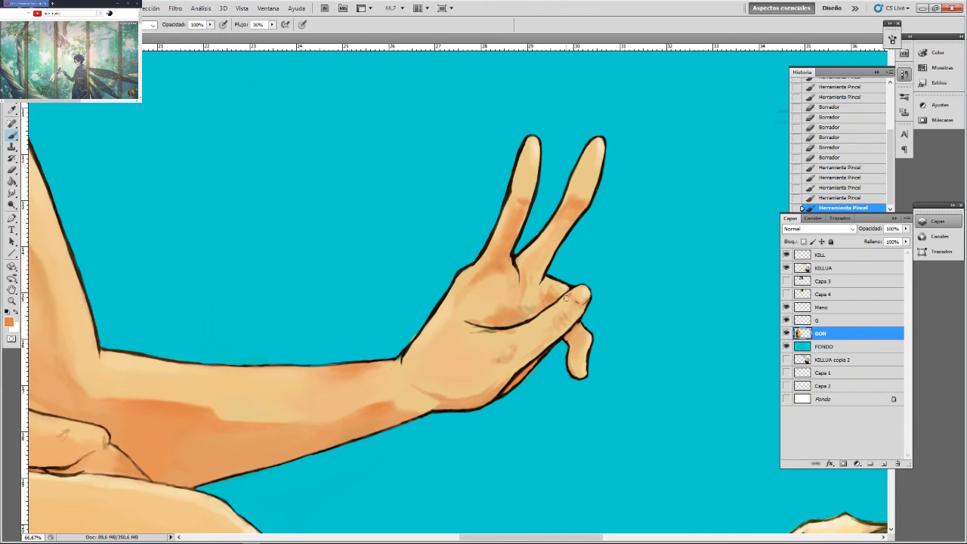
left_click(565, 299)
left_click(567, 300)
left_click(572, 303)
left_click(570, 292)
left_click(572, 291)
left_click(572, 292)
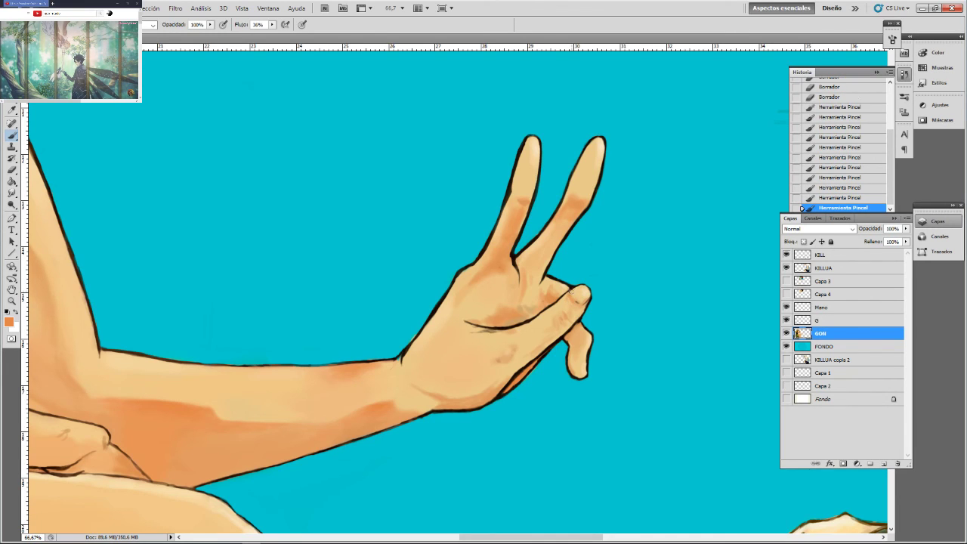
left_click(569, 295)
left_click(565, 301)
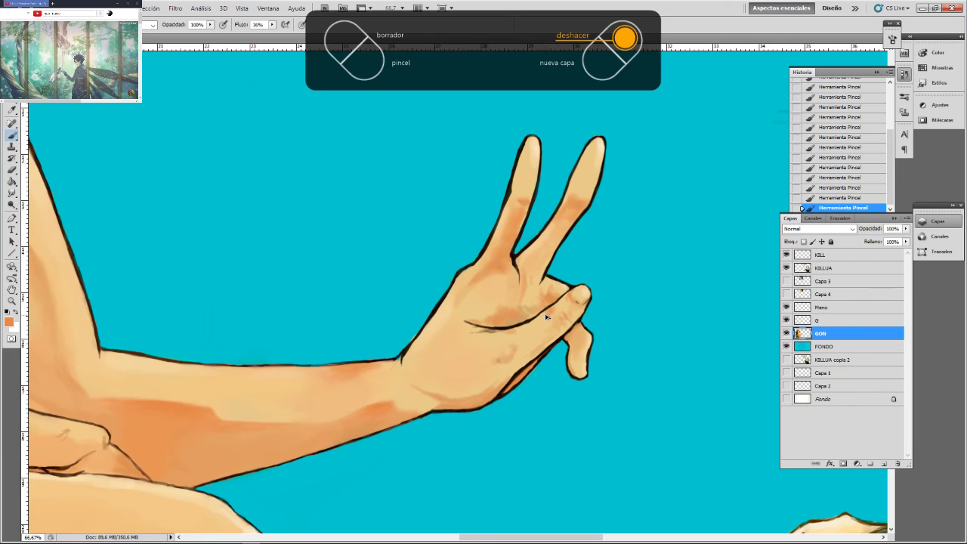
Shade the middle of the thumb below its upper outline with the orange tone, undoing unwanted strokes
key("ctrl+z")
left_click(549, 318)
key("ctrl+z")
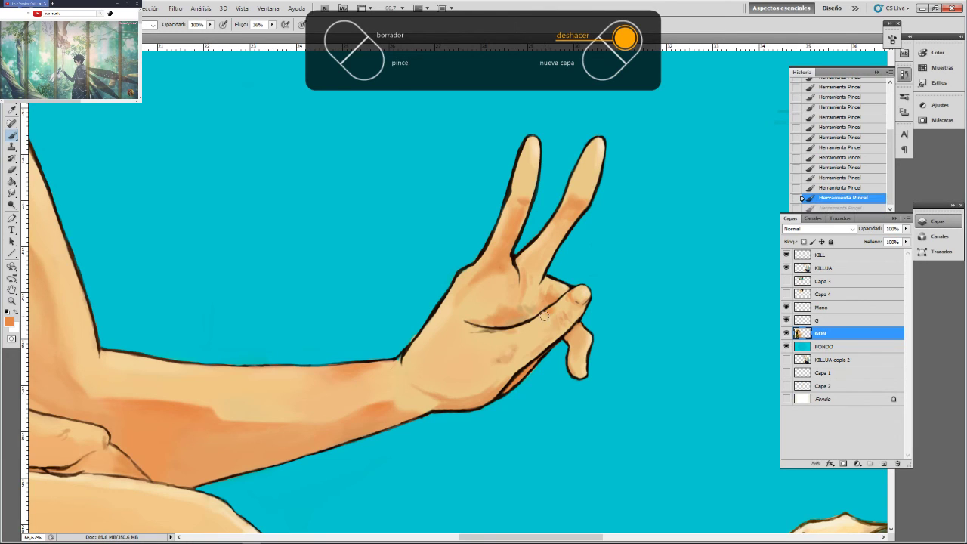
key("ctrl+shift+z")
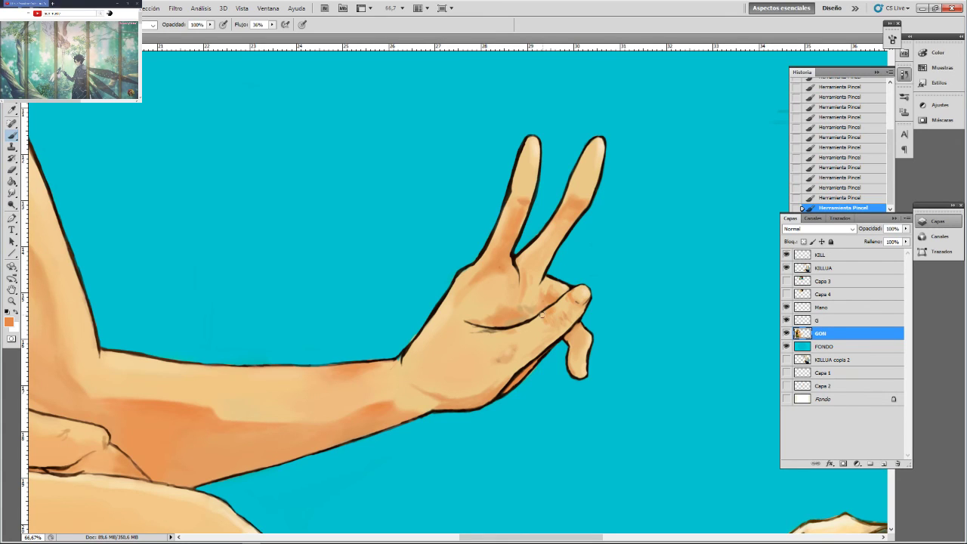
key("ctrl+z")
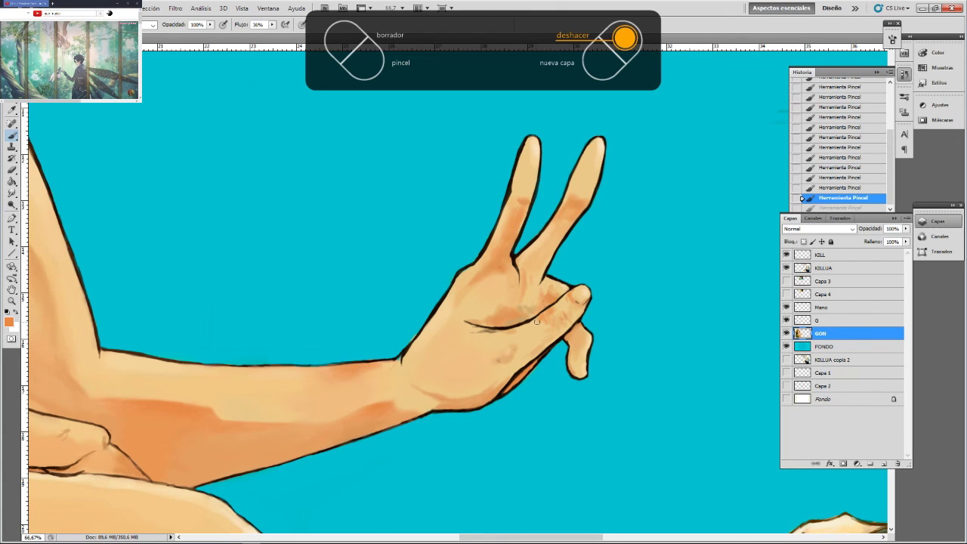
key("ctrl+z")
key("ctrl+shift+z")
key("ctrl+shift+z")
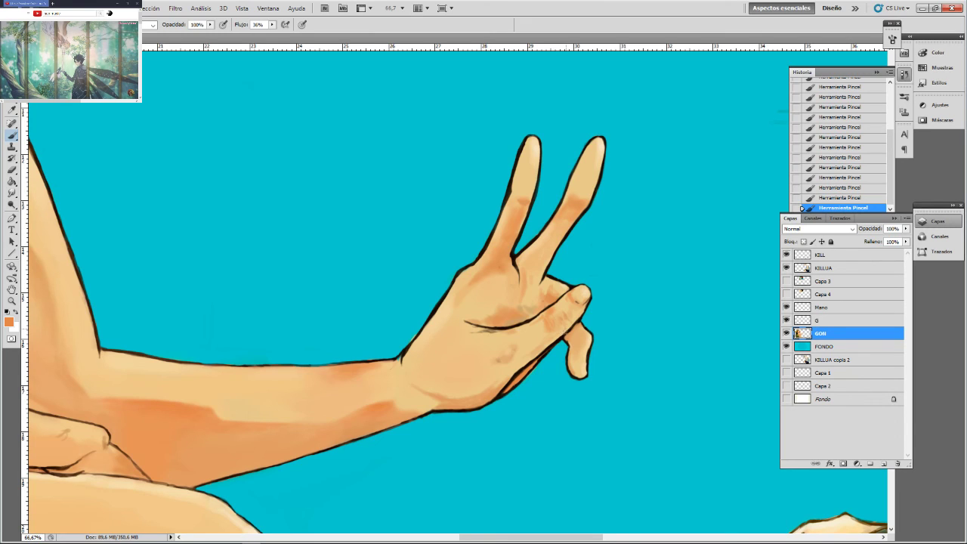
key("ctrl+alt+z")
key("ctrl+alt+z")
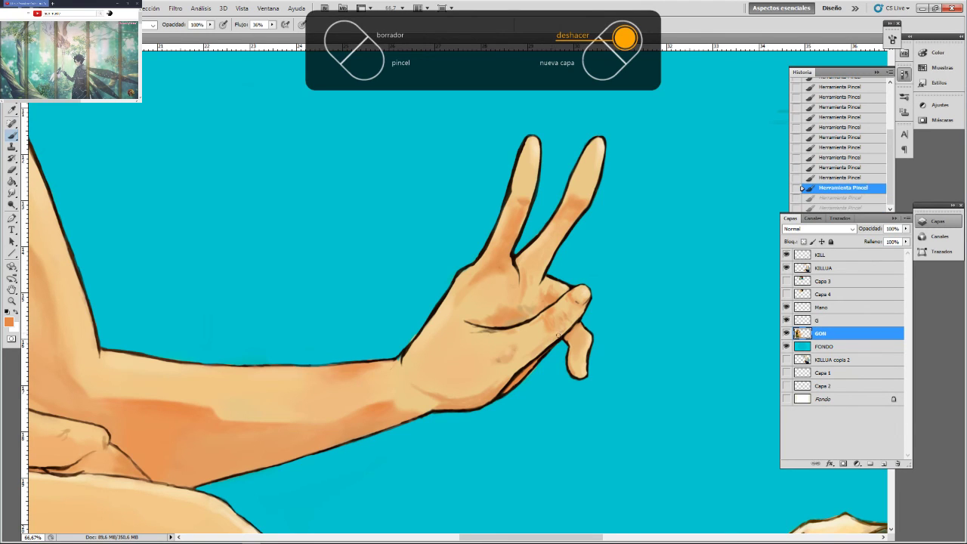
left_click(576, 318)
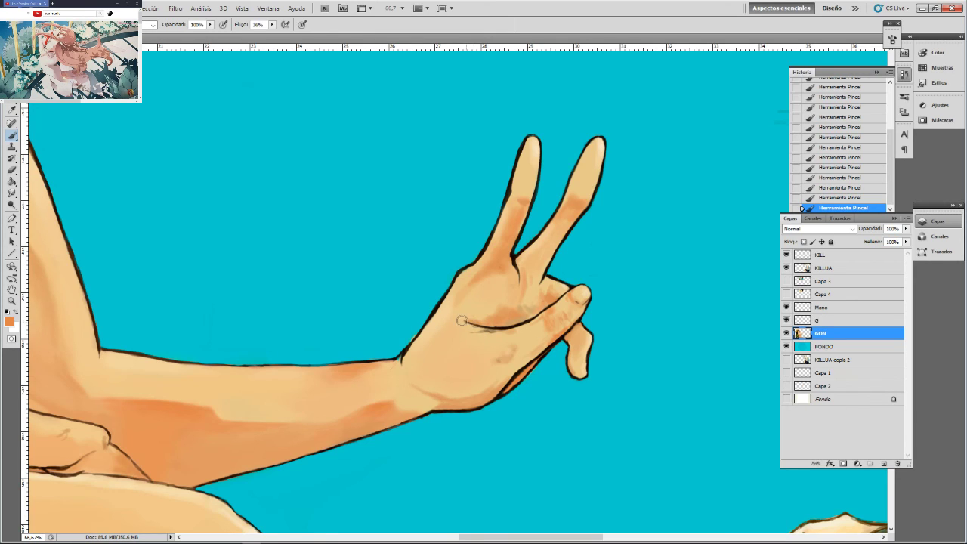
Undo the last few strokes and paint orange shadow on the palm just above the thumb's crease line
key("ctrl+alt+z")
key("ctrl+alt+z")
key("ctrl+alt+z")
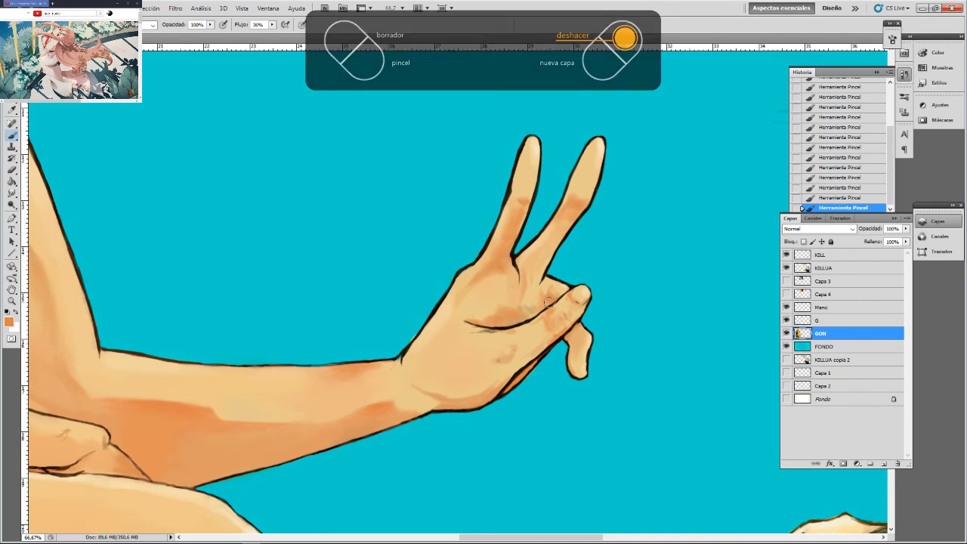
mouse_move(497, 313)
left_mouse_down()
mouse_move(510, 300)
mouse_move(467, 322)
left_mouse_up()
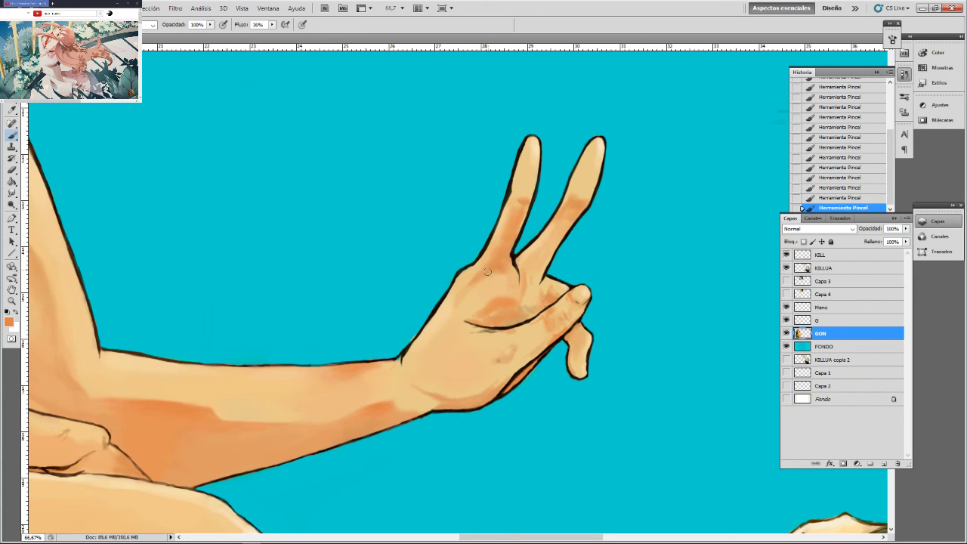
scroll(470, 270, "down", 3)
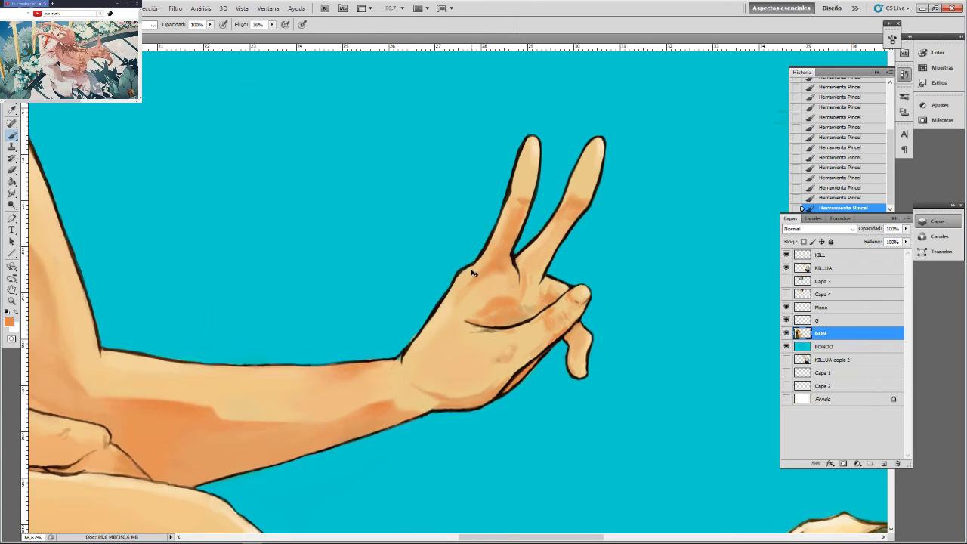
Review the shaded peace-sign hand against the arm, the legs and the unpainted head sketch across the whole illustration
scroll(471, 273, "down", 1)
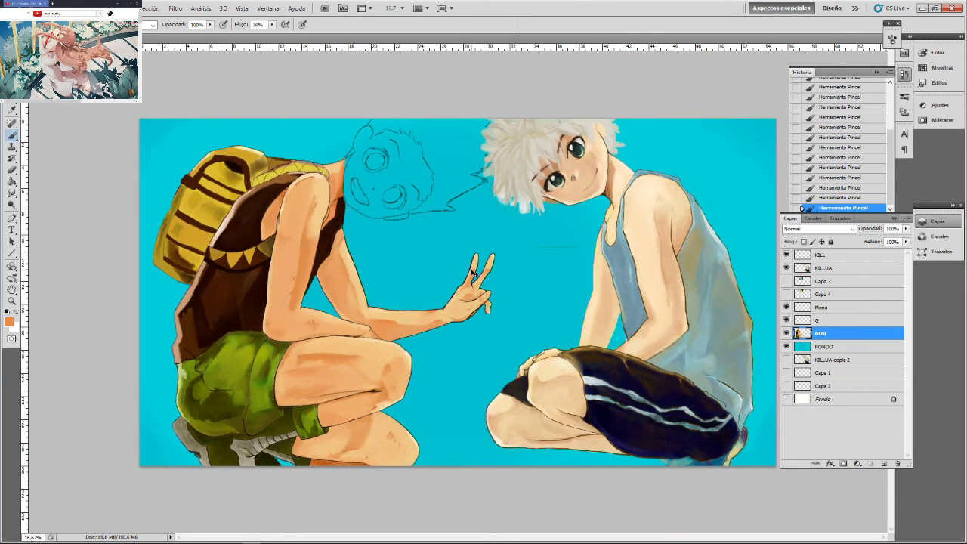
scroll(473, 272, "up", 3)
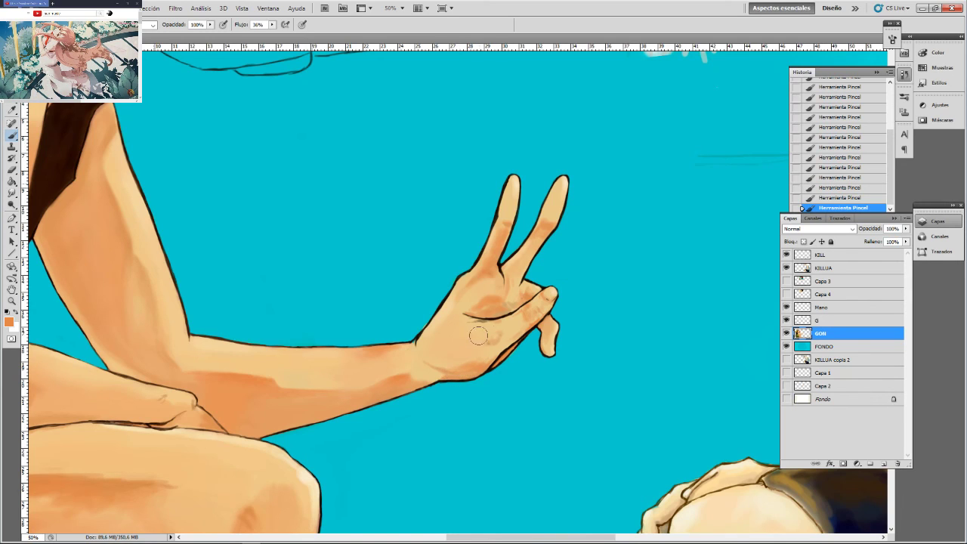
left_click_drag(305, 414, 355, 370)
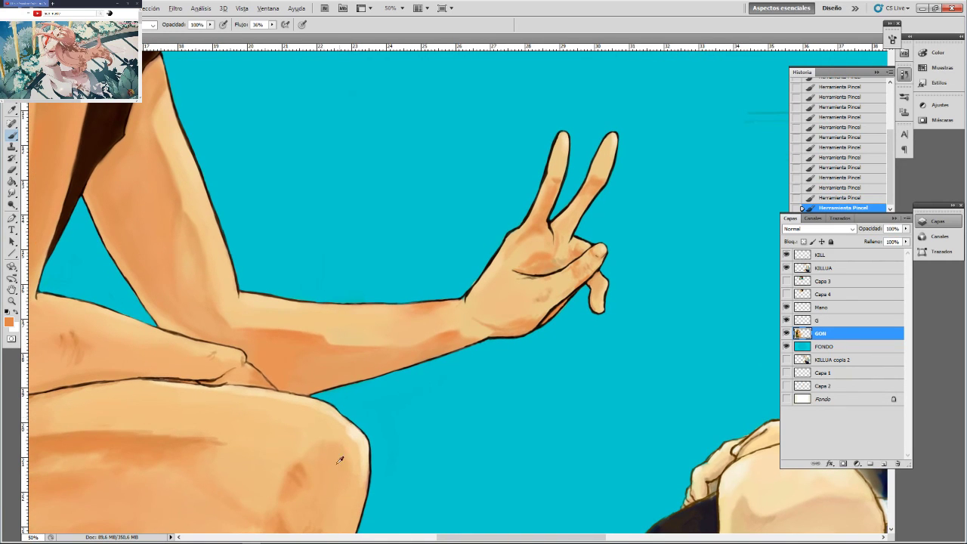
left_click(84, 429, "alt")
key("ctrl+minus")
key("ctrl+minus")
key("ctrl+minus")
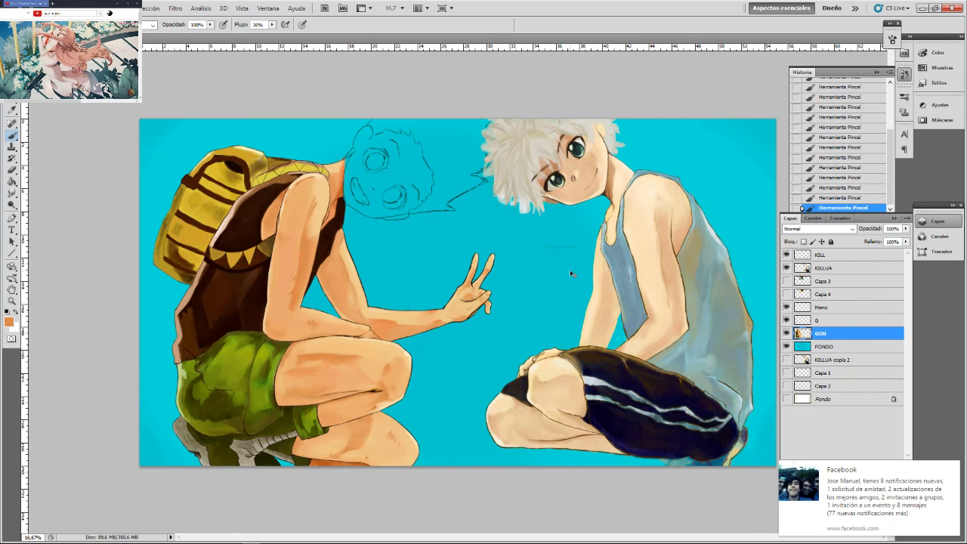
key("ctrl+plus")
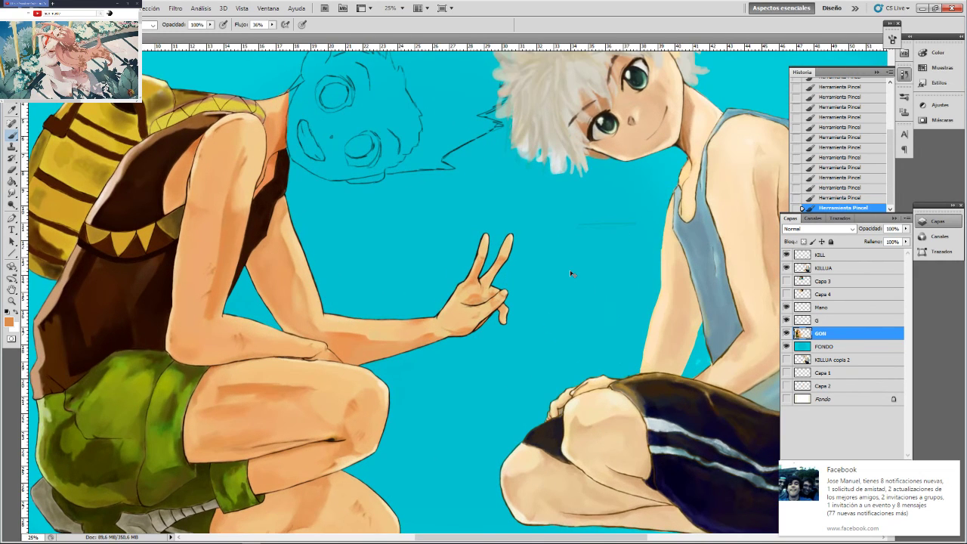
left_click_drag(321, 126, 386, 213)
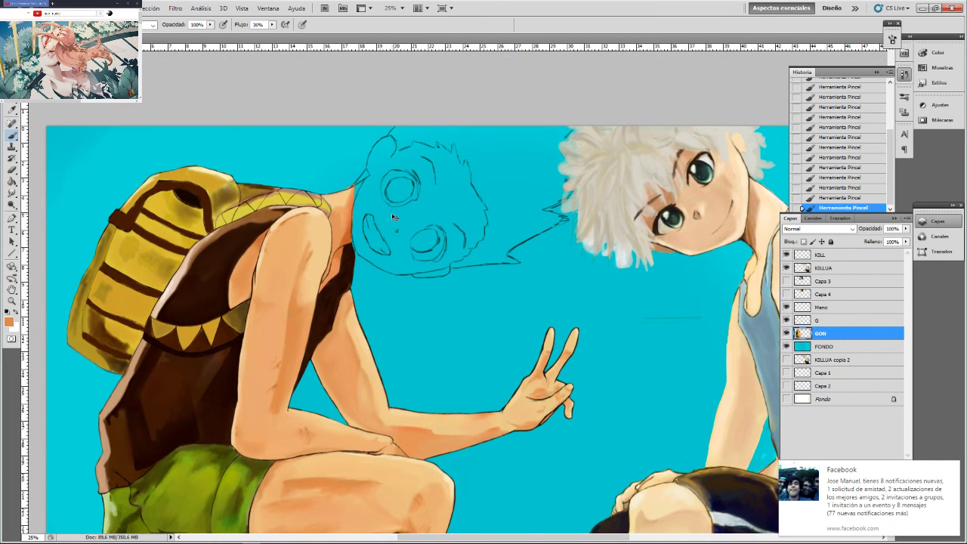
scroll(392, 217, "down", 2)
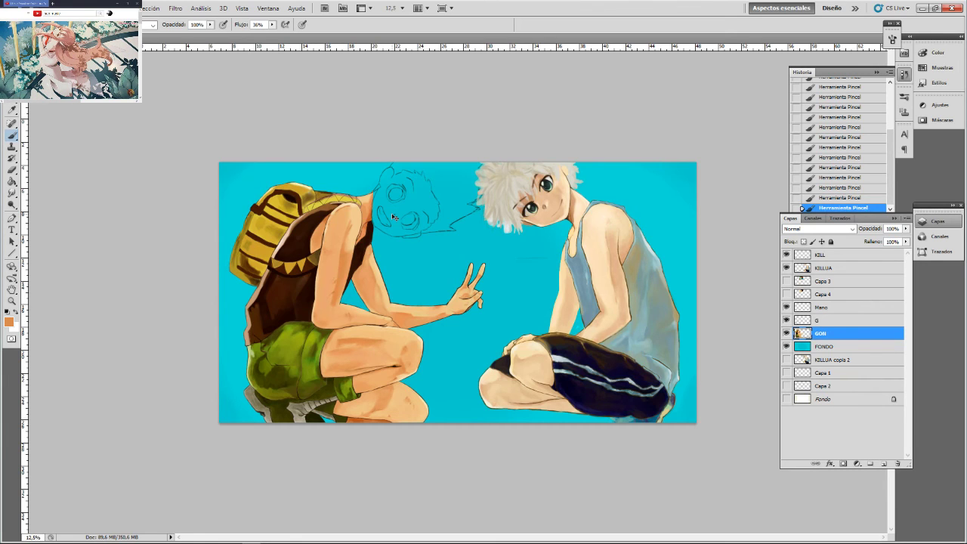
key("ctrl+plus")
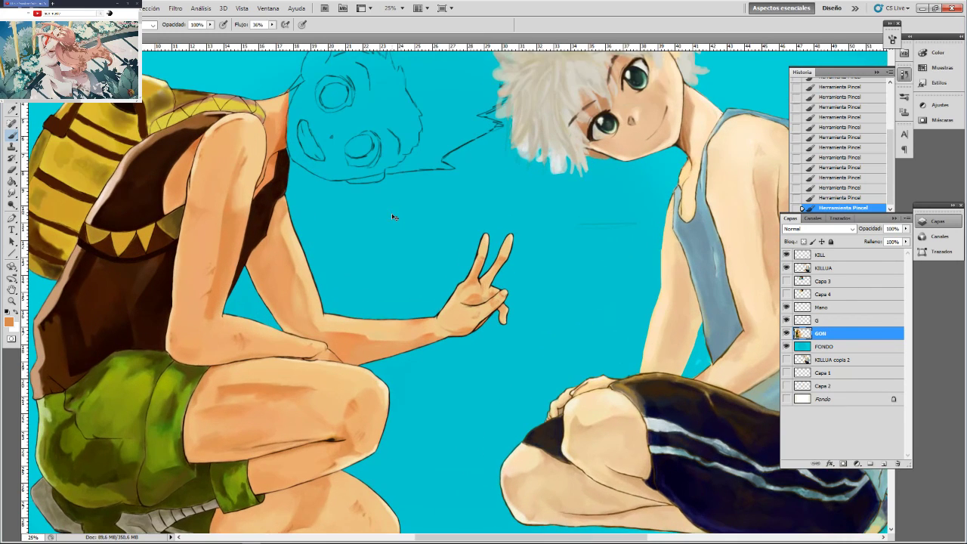
key("ctrl+plus")
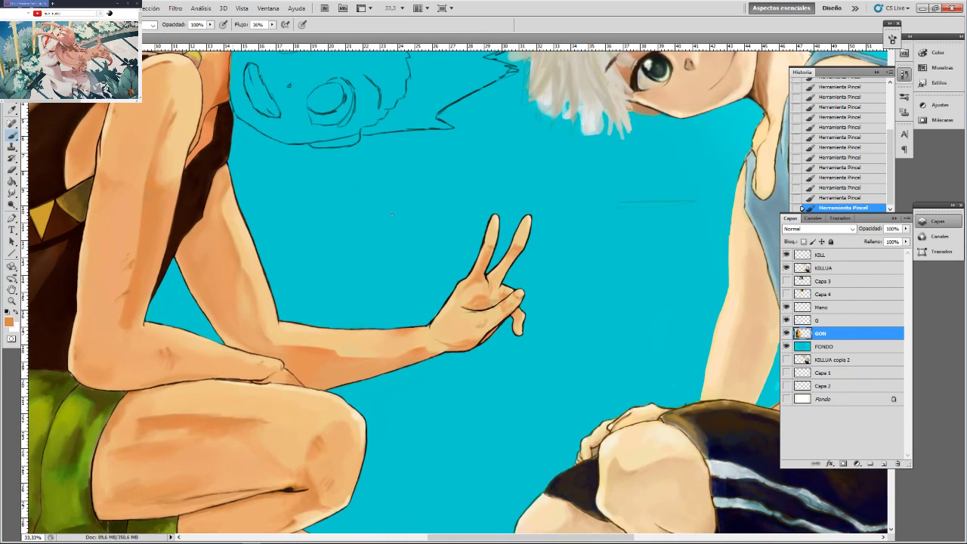
left_click_drag(356, 207, 401, 375)
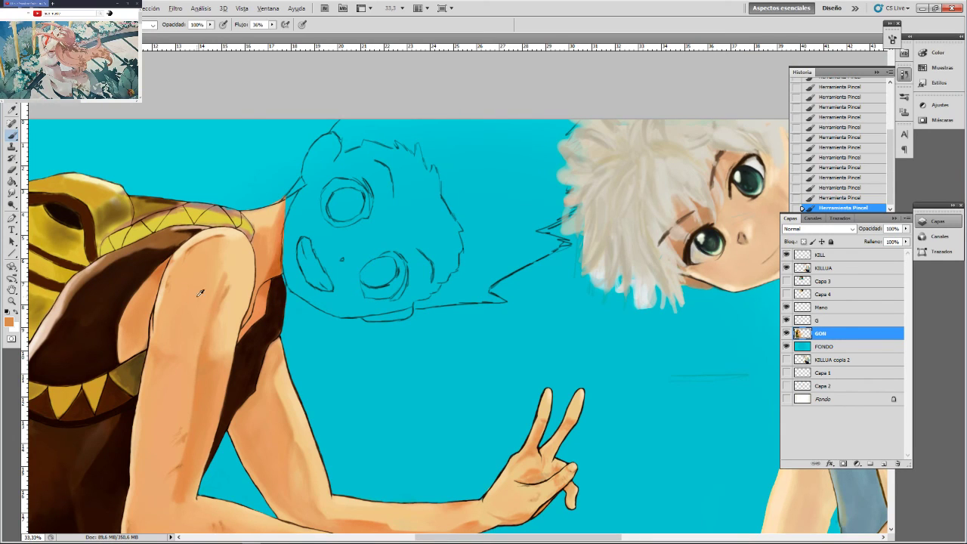
Sample the upper arm's light skin tone and block in the forehead, cheeks and nose area of the head sketch
left_click(212, 257, "alt")
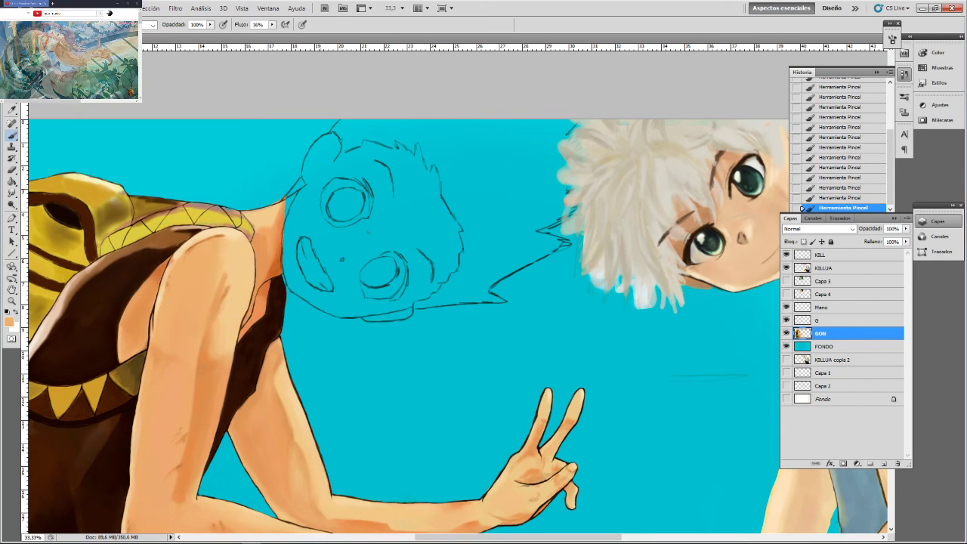
left_click_drag(415, 256, 415, 238)
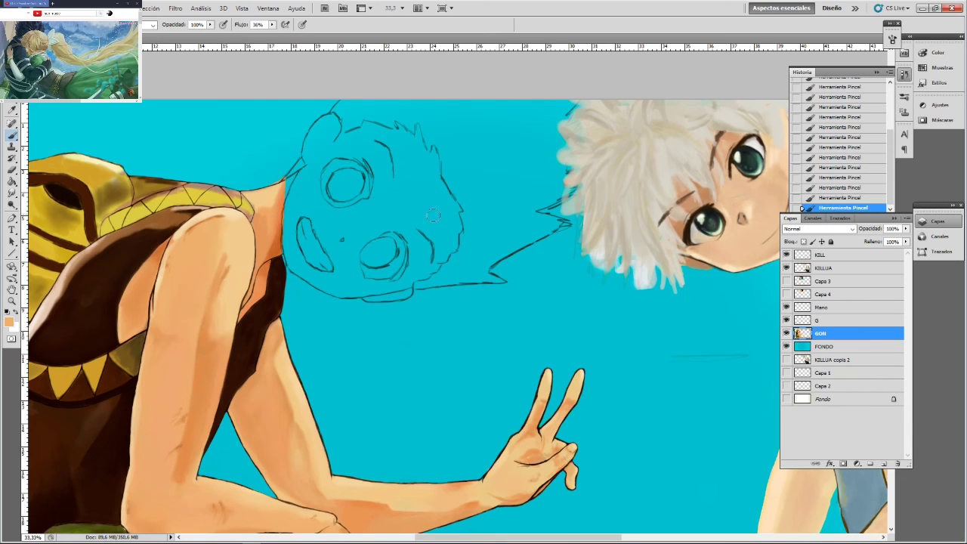
mouse_move(410, 195)
left_mouse_down()
mouse_move(433, 198)
mouse_move(442, 216)
mouse_move(437, 201)
mouse_move(450, 212)
mouse_move(448, 202)
mouse_move(459, 224)
mouse_move(450, 245)
mouse_move(437, 246)
mouse_move(428, 224)
mouse_move(418, 243)
mouse_move(401, 224)
mouse_move(415, 262)
mouse_move(418, 242)
mouse_move(420, 272)
mouse_move(442, 256)
mouse_move(411, 276)
left_mouse_up()
mouse_move(351, 273)
left_mouse_down()
mouse_move(367, 230)
mouse_move(395, 222)
mouse_move(387, 223)
mouse_move(397, 192)
left_mouse_up()
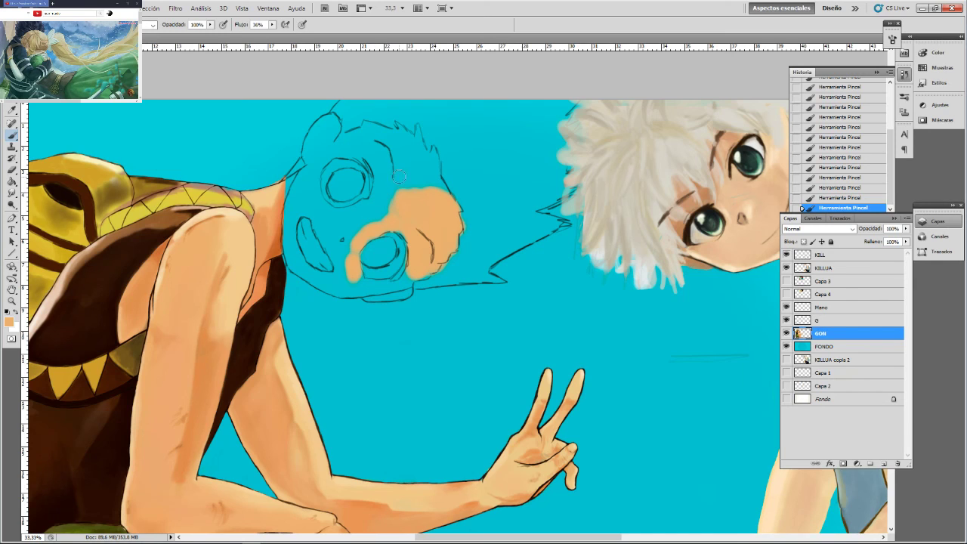
mouse_move(345, 261)
left_mouse_down()
mouse_move(329, 230)
mouse_move(331, 250)
mouse_move(314, 203)
mouse_move(338, 223)
mouse_move(354, 212)
mouse_move(357, 237)
mouse_move(383, 204)
mouse_move(373, 223)
mouse_move(386, 170)
mouse_move(390, 202)
mouse_move(385, 139)
left_mouse_up()
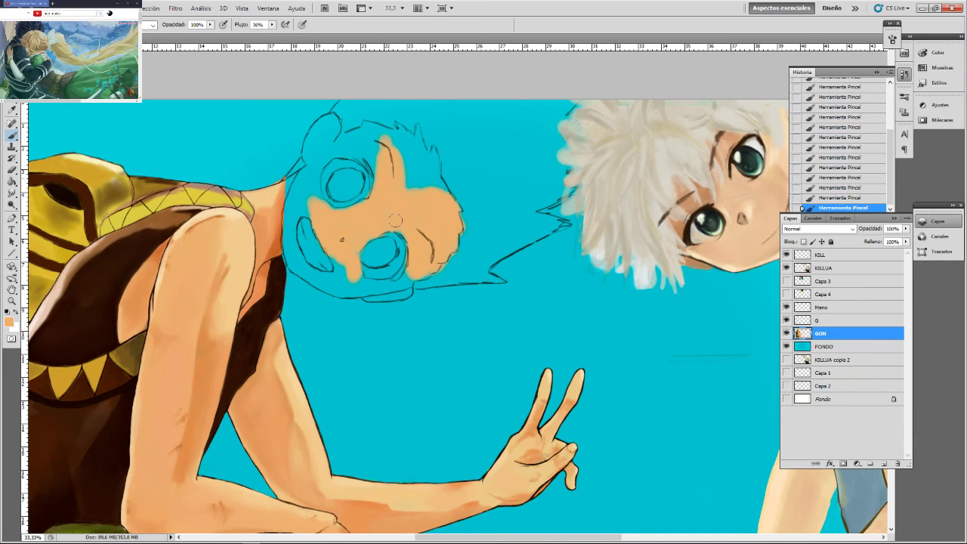
mouse_move(395, 220)
left_mouse_down()
mouse_move(387, 184)
mouse_move(414, 214)
mouse_move(411, 182)
mouse_move(431, 201)
mouse_move(445, 197)
mouse_move(423, 120)
mouse_move(413, 156)
mouse_move(400, 153)
mouse_move(419, 163)
mouse_move(402, 121)
mouse_move(408, 144)
mouse_move(387, 130)
mouse_move(397, 151)
mouse_move(367, 124)
mouse_move(369, 155)
left_mouse_up()
Raise the brush flow to 81% and fill the ear, hairline, jaw and chin with the skin tone up to the neck
mouse_move(272, 24)
left_mouse_down()
mouse_move(278, 38)
mouse_move(298, 38)
left_mouse_up()
mouse_move(372, 170)
left_mouse_down()
mouse_move(353, 135)
mouse_move(356, 152)
mouse_move(346, 136)
mouse_move(337, 149)
mouse_move(321, 142)
mouse_move(332, 137)
mouse_move(320, 121)
mouse_move(307, 152)
mouse_move(323, 126)
mouse_move(335, 129)
mouse_move(322, 119)
mouse_move(337, 130)
mouse_move(307, 159)
mouse_move(321, 161)
mouse_move(310, 195)
mouse_move(325, 158)
mouse_move(370, 162)
left_mouse_up()
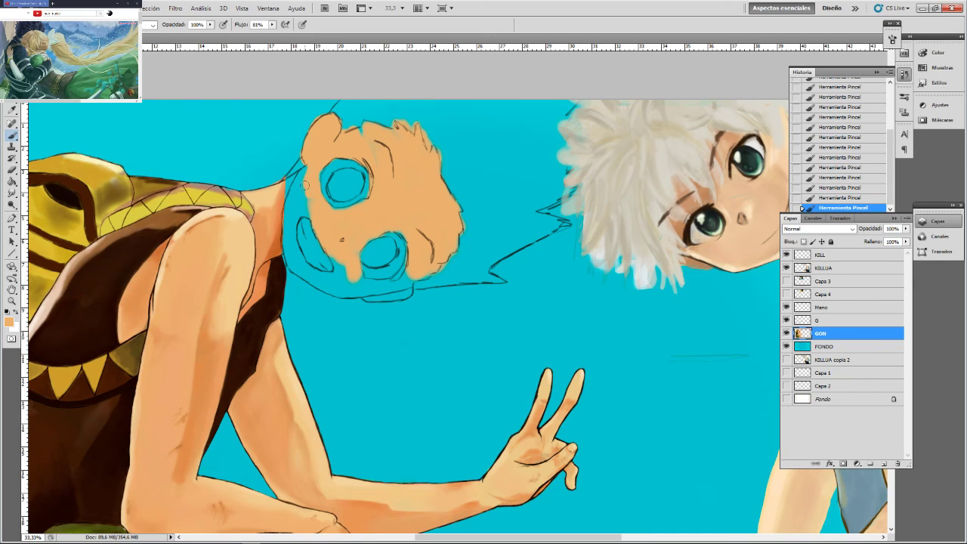
mouse_move(306, 186)
left_mouse_down()
mouse_move(303, 176)
mouse_move(296, 189)
mouse_move(303, 171)
mouse_move(290, 205)
left_mouse_up()
key("ctrl+z")
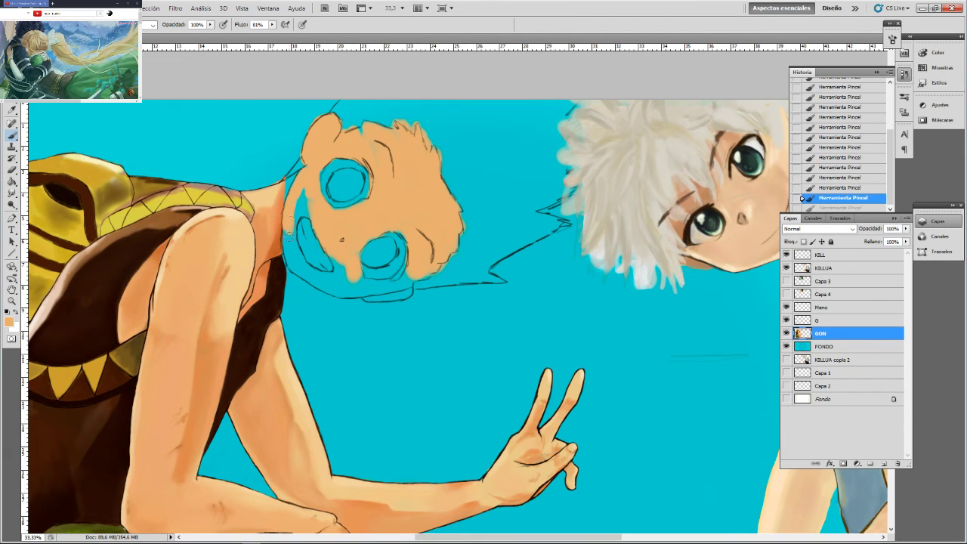
mouse_move(288, 240)
left_mouse_down()
mouse_move(300, 259)
mouse_move(296, 213)
mouse_move(307, 213)
mouse_move(315, 244)
mouse_move(306, 263)
mouse_move(326, 257)
mouse_move(339, 287)
mouse_move(344, 256)
mouse_move(358, 283)
mouse_move(392, 292)
mouse_move(369, 272)
mouse_move(359, 283)
mouse_move(387, 285)
mouse_move(416, 271)
mouse_move(389, 294)
mouse_move(408, 291)
mouse_move(368, 296)
mouse_move(411, 292)
left_mouse_up()
mouse_move(340, 294)
left_mouse_down()
mouse_move(364, 288)
mouse_move(345, 293)
mouse_move(361, 294)
mouse_move(295, 270)
left_mouse_up()
left_click_drag(302, 204, 302, 194)
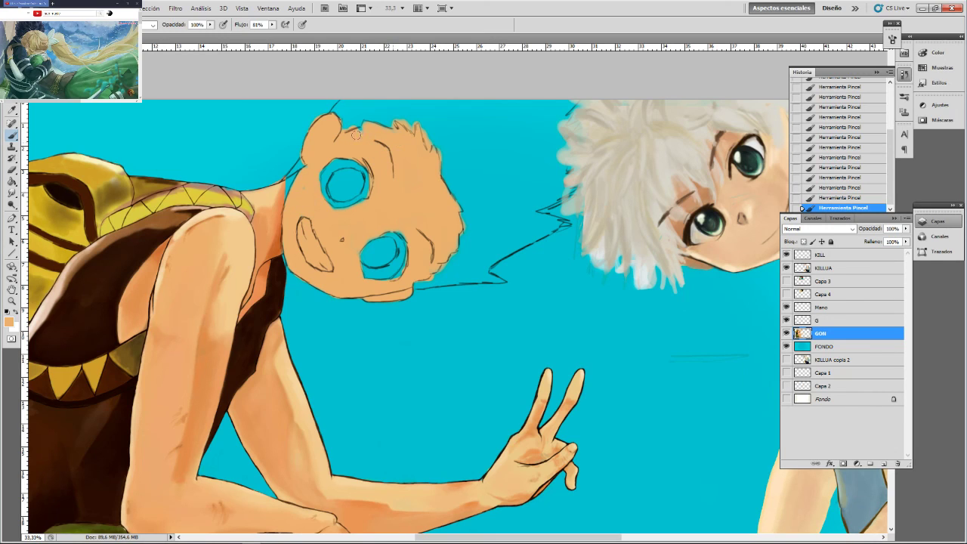
left_click(285, 194, "alt")
left_click_drag(287, 183, 285, 190)
Sample the light grey from the white-haired boy's eye area and paint the grin's teeth and the upper eye's white
left_click(665, 228, "alt")
mouse_move(316, 235)
left_mouse_down()
mouse_move(328, 263)
mouse_move(315, 265)
mouse_move(311, 257)
mouse_move(328, 268)
mouse_move(308, 224)
left_mouse_up()
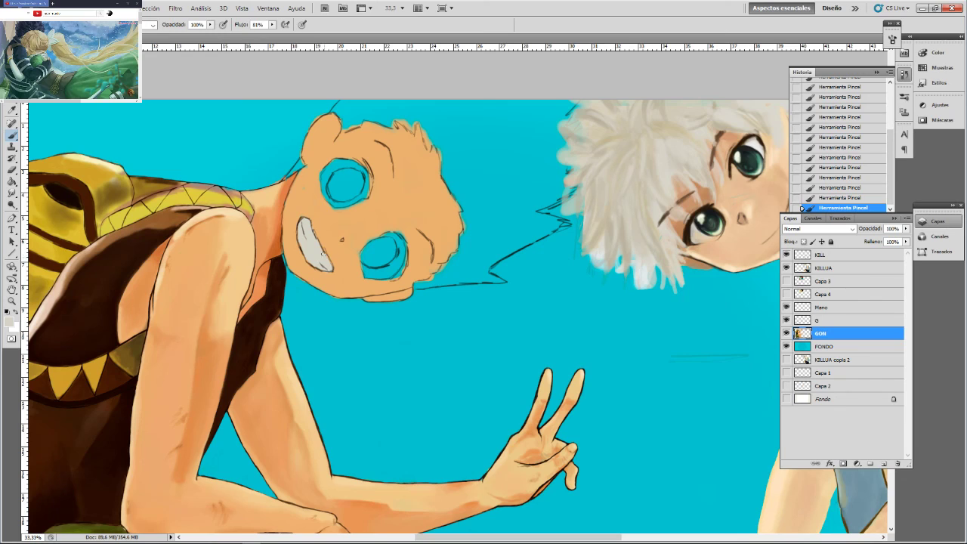
left_click_drag(323, 266, 327, 269)
mouse_move(366, 182)
left_mouse_down()
mouse_move(319, 204)
mouse_move(338, 200)
mouse_move(324, 188)
mouse_move(334, 163)
mouse_move(357, 169)
mouse_move(338, 160)
mouse_move(322, 177)
mouse_move(338, 152)
mouse_move(322, 178)
mouse_move(333, 202)
mouse_move(326, 173)
mouse_move(327, 196)
mouse_move(324, 184)
mouse_move(353, 165)
left_mouse_up()
key("ctrl+z")
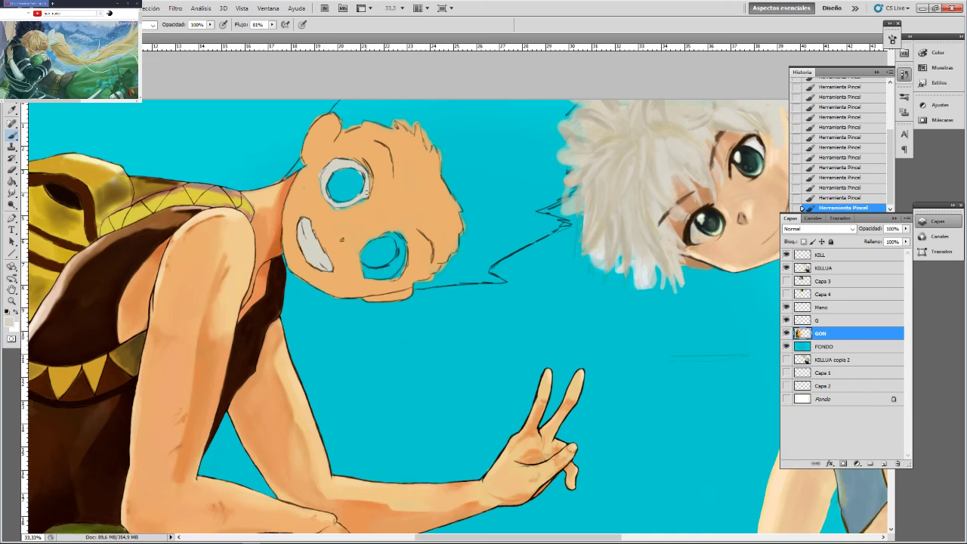
left_click(317, 180, "alt")
Sample the vest's dark brown and fill the iris circle of the upper eye
key("ctrl+plus")
left_click_drag(279, 123, 352, 208)
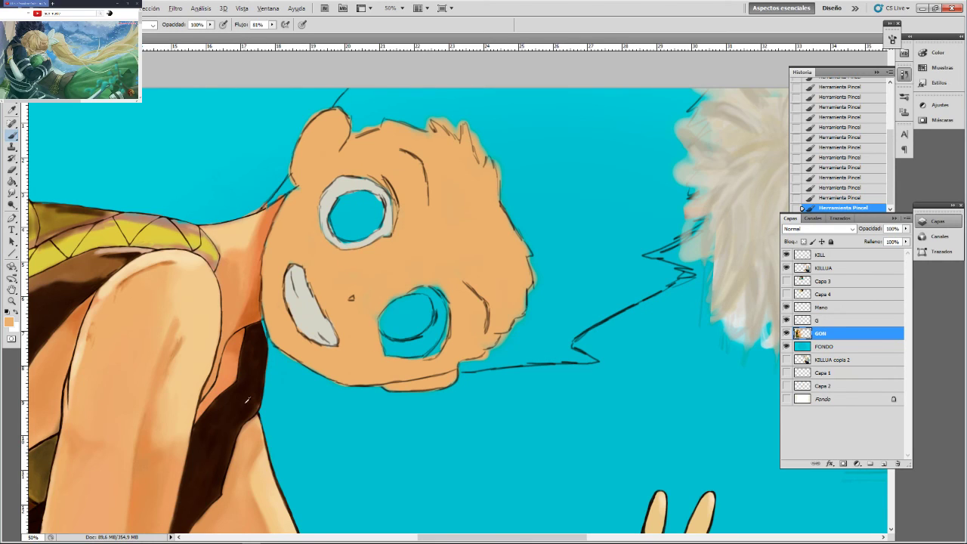
left_click(211, 457, "alt")
mouse_move(357, 223)
left_mouse_down()
mouse_move(367, 220)
mouse_move(341, 222)
mouse_move(348, 204)
mouse_move(367, 198)
mouse_move(373, 214)
mouse_move(377, 202)
mouse_move(374, 226)
mouse_move(355, 235)
mouse_move(332, 224)
mouse_move(335, 205)
mouse_move(334, 216)
mouse_move(347, 200)
mouse_move(373, 201)
mouse_move(364, 200)
mouse_move(348, 237)
mouse_move(333, 216)
mouse_move(374, 202)
left_mouse_up()
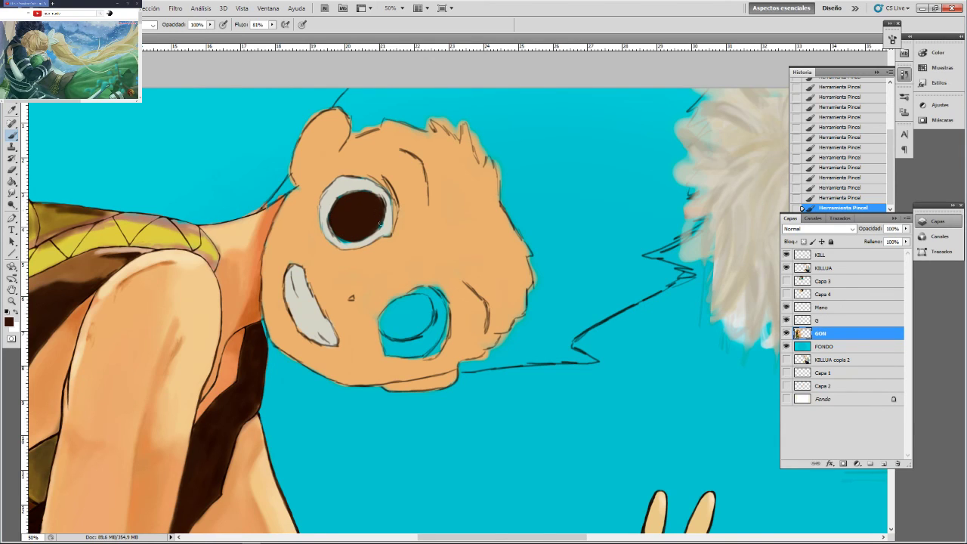
Touch up the light grey along the iris's lower edge and ring the iris with ochre sampled from the shoulder strap
left_click(334, 193, "alt")
left_click_drag(334, 239, 348, 241)
key("ctrl+z")
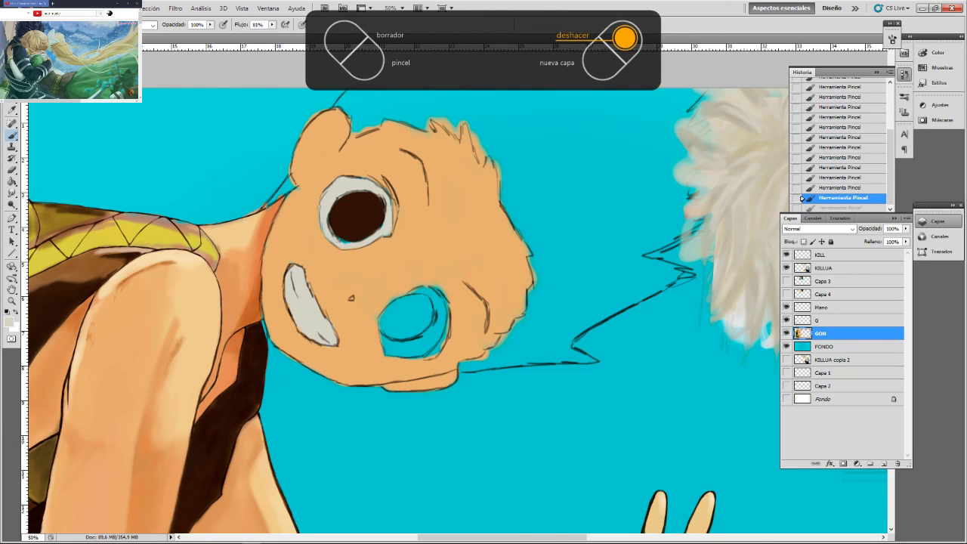
left_click_drag(346, 241, 339, 236)
key("ctrl+z")
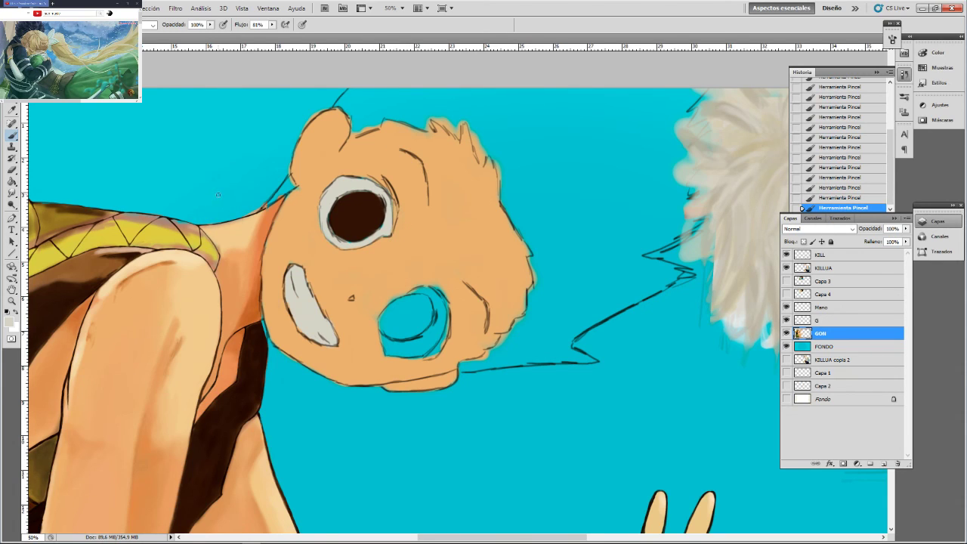
left_click(80, 219, "alt")
mouse_move(350, 223)
left_mouse_down()
mouse_move(355, 237)
mouse_move(336, 226)
mouse_move(342, 204)
mouse_move(340, 233)
mouse_move(333, 223)
mouse_move(348, 223)
left_mouse_up()
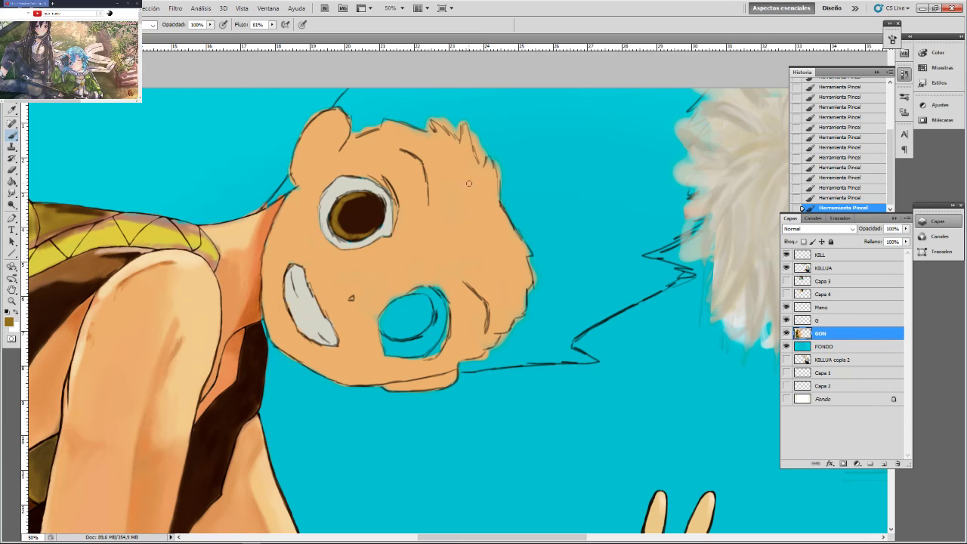
Darken the upper eye's pupil with a deeper brown and resample the light grey of the eye white
left_click(130, 249, "alt")
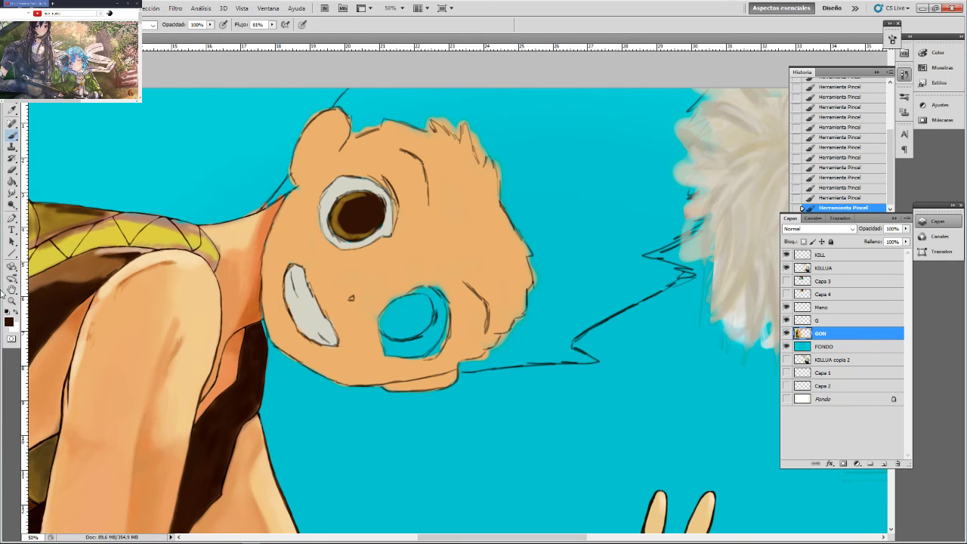
left_click(9, 321)
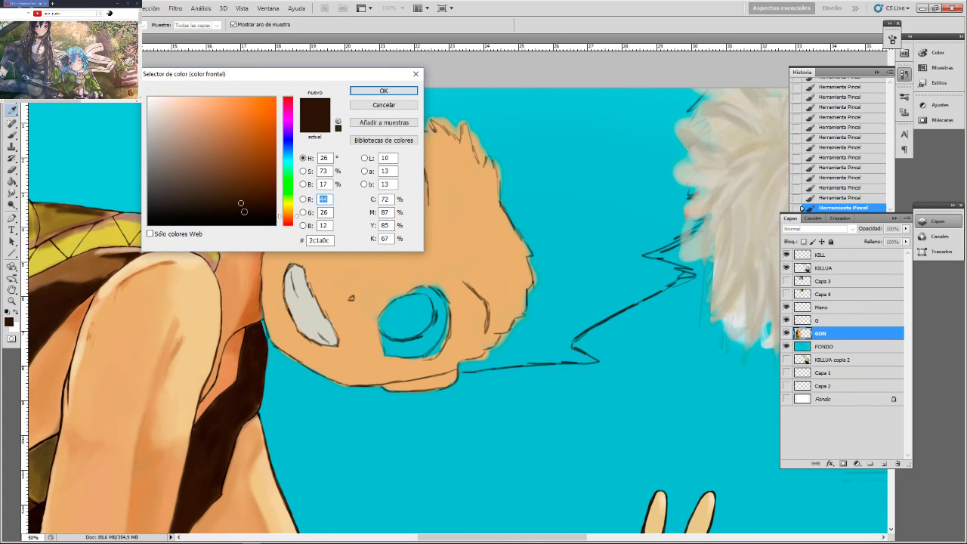
left_click(245, 206)
left_click(362, 91)
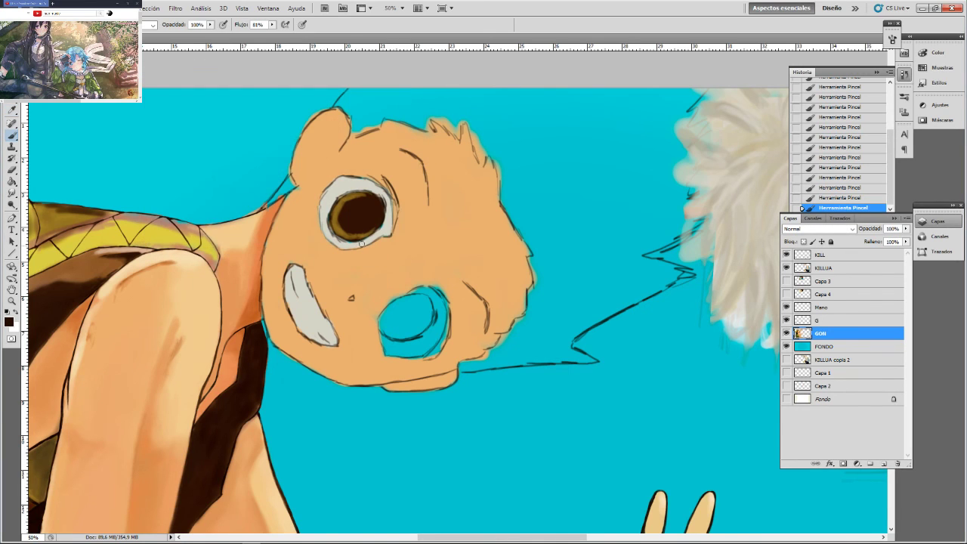
key("bracketright")
left_click(337, 186, "alt")
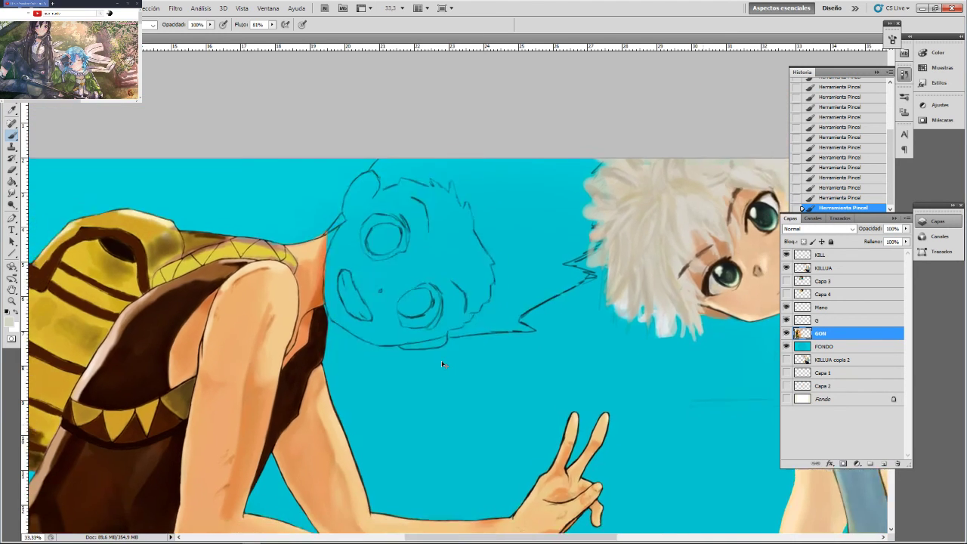
key("ctrl+minus")
key("ctrl+minus")
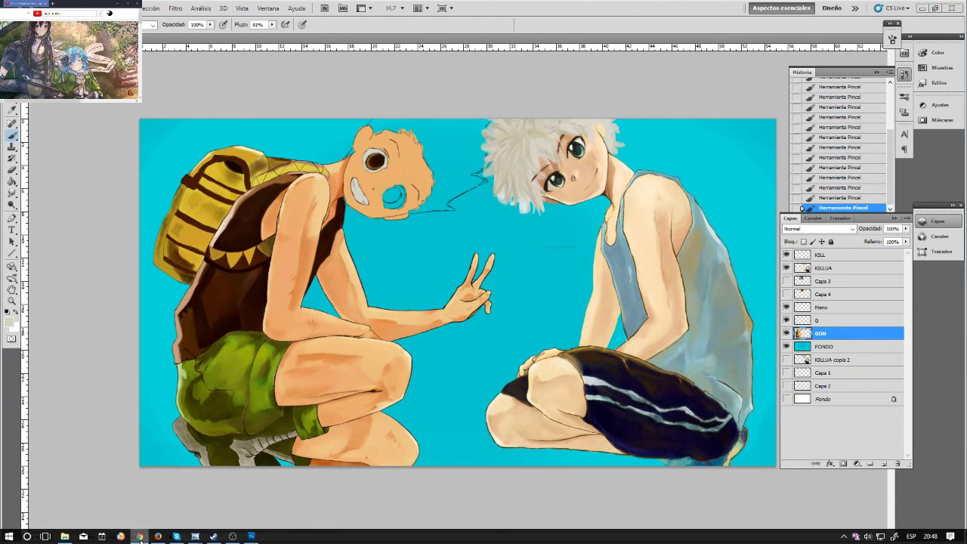
left_click(139, 537)
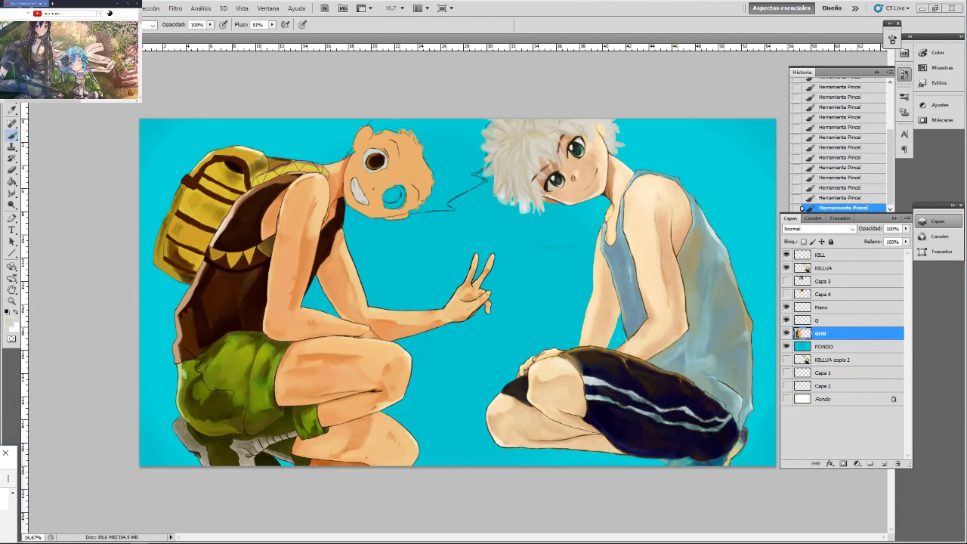
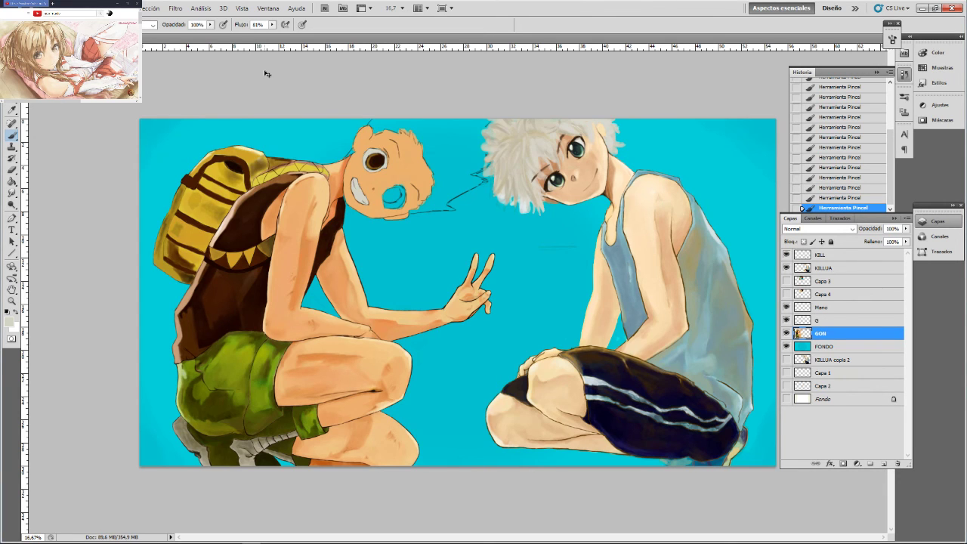
Paint the white of the lower eye on the GON head in light grey, leaving the iris circle unfilled
key("ctrl+plus")
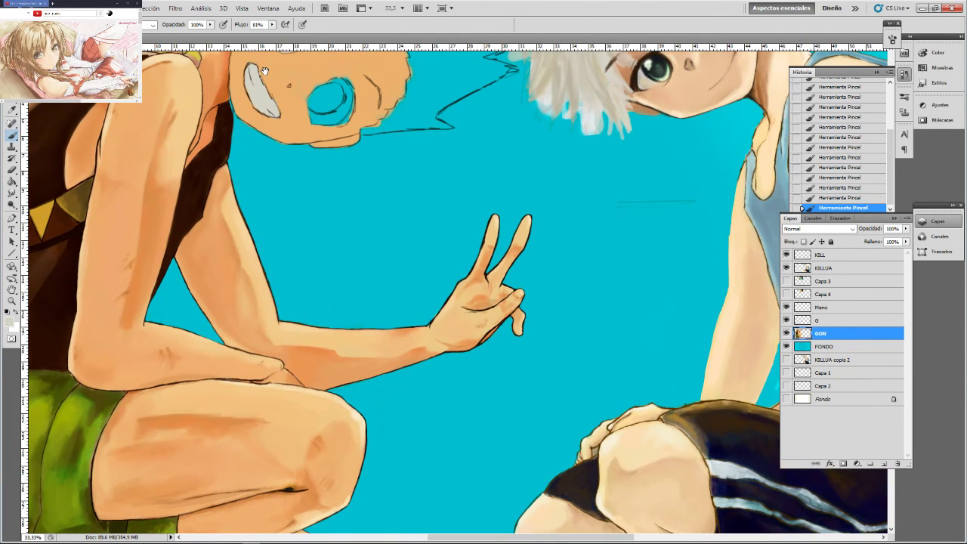
left_click_drag(296, 281, 328, 391)
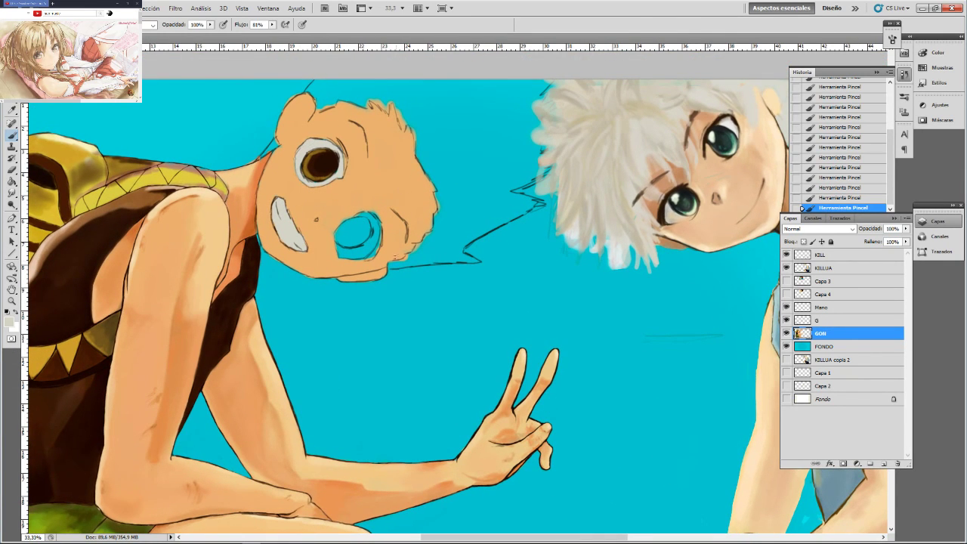
mouse_move(347, 251)
left_mouse_down()
mouse_move(341, 256)
mouse_move(368, 242)
mouse_move(368, 255)
mouse_move(342, 254)
mouse_move(376, 230)
mouse_move(362, 214)
mouse_move(371, 219)
left_mouse_up()
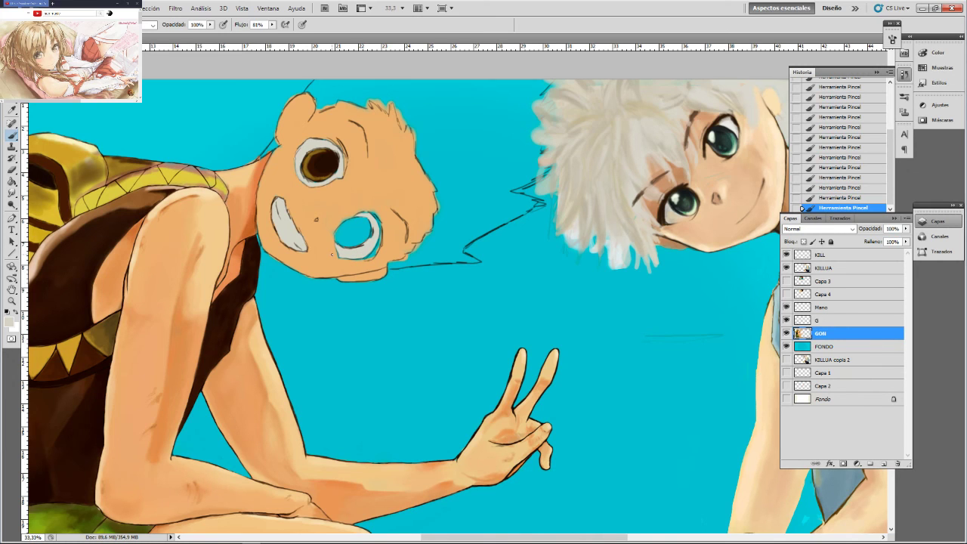
Sample the dark brown from the upper eye's iris and fill the lower eye's iris circle with it
key("ctrl+plus")
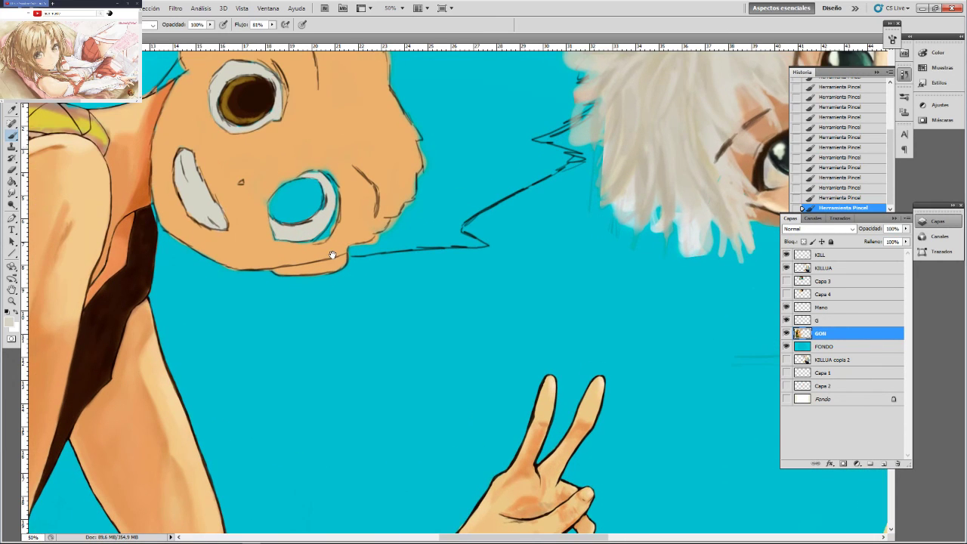
left_click_drag(333, 256, 446, 327)
left_click(374, 235, "alt")
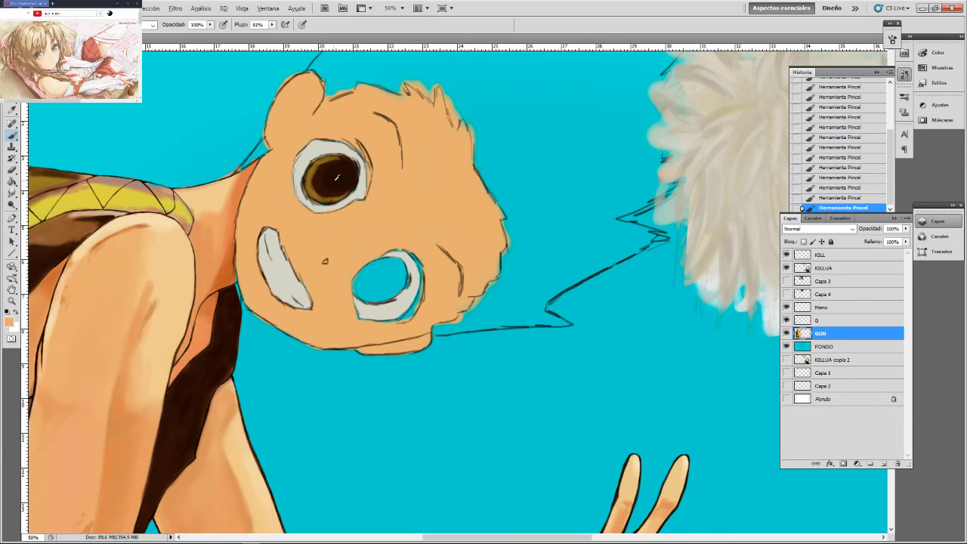
left_click(326, 183, "alt")
mouse_move(378, 274)
left_mouse_down()
mouse_move(402, 285)
mouse_move(384, 296)
mouse_move(396, 289)
mouse_move(362, 292)
mouse_move(369, 299)
mouse_move(354, 282)
mouse_move(377, 262)
mouse_move(358, 286)
mouse_move(370, 289)
mouse_move(358, 287)
mouse_move(357, 296)
mouse_move(402, 273)
mouse_move(396, 285)
mouse_move(398, 263)
mouse_move(396, 274)
mouse_move(386, 261)
mouse_move(405, 274)
left_mouse_up()
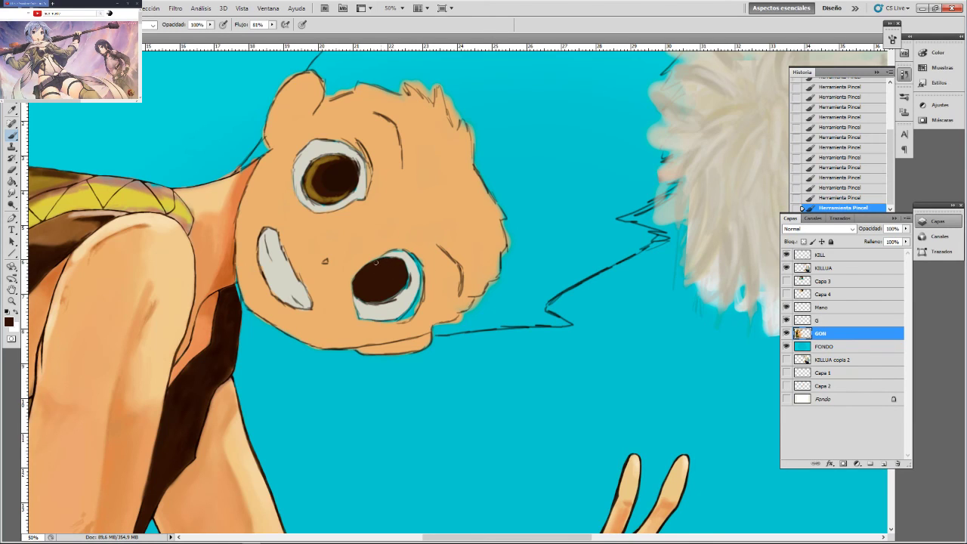
mouse_move(394, 290)
left_mouse_down()
mouse_move(401, 286)
mouse_move(367, 303)
mouse_move(358, 276)
left_mouse_up()
Sample the ochre from the upper eye's iris ring and paint a matching ring around the lower iris
left_click(315, 189, "alt")
key("ctrl+minus")
key("ctrl+minus")
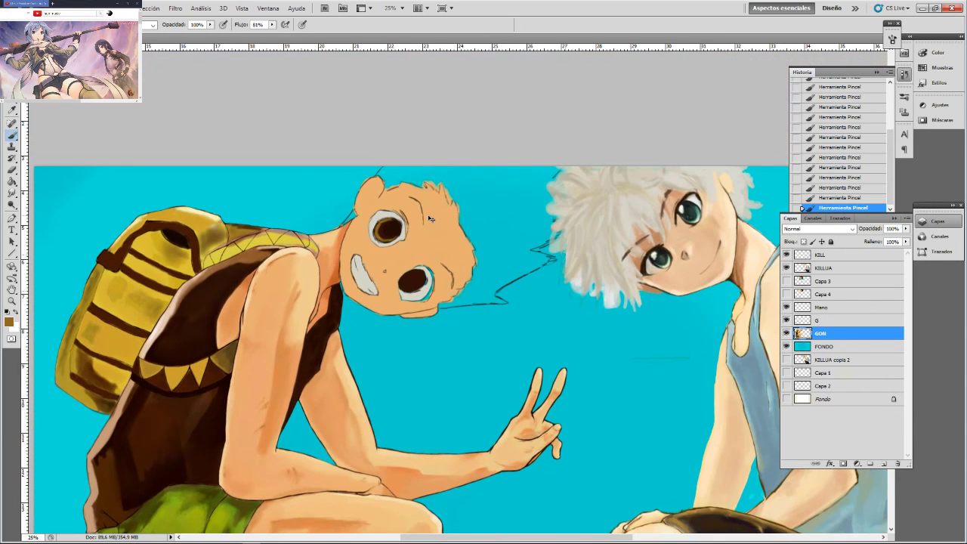
key("ctrl+plus")
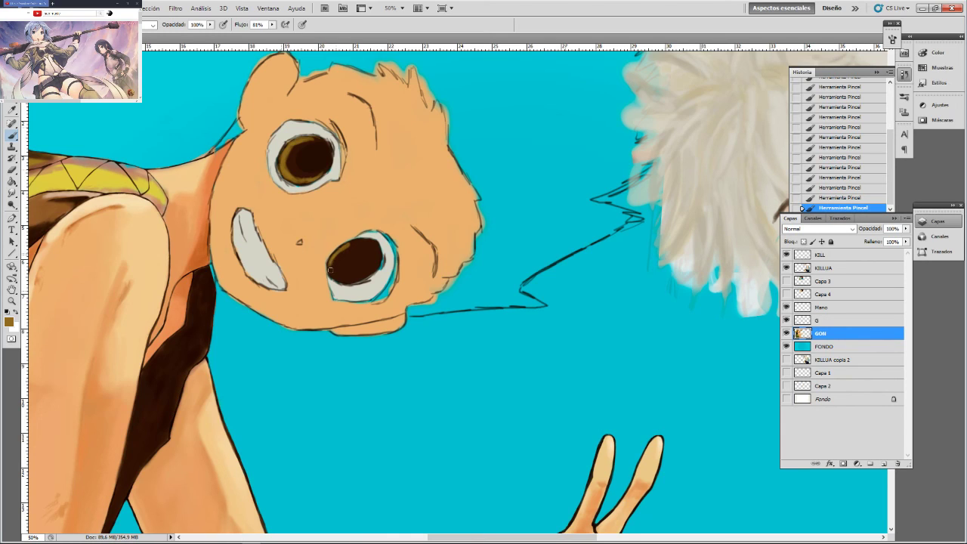
mouse_move(333, 257)
left_mouse_down()
mouse_move(341, 278)
mouse_move(368, 269)
left_mouse_up()
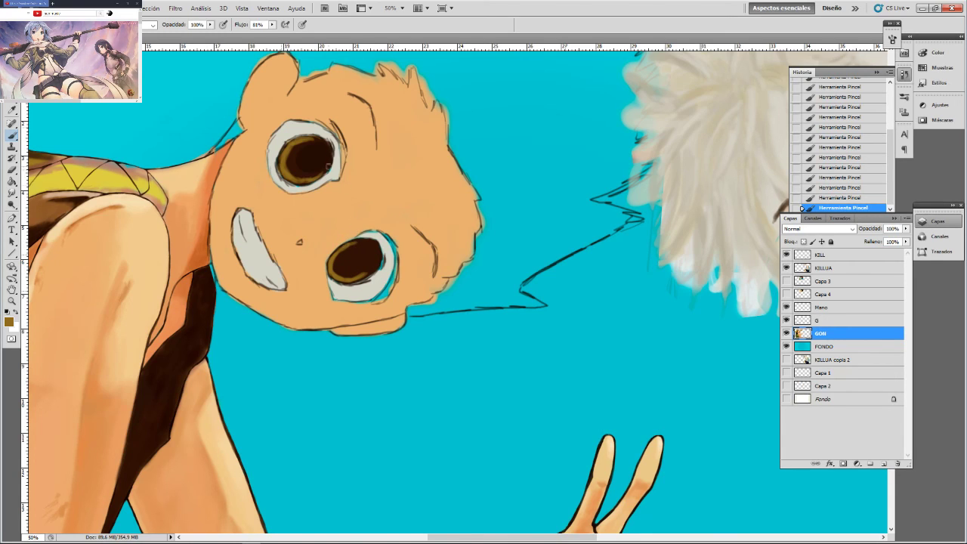
Sample the upper pupil's deep brown, dab it on the lower eye's pupil and undo the last two strokes
left_click(312, 156, "alt")
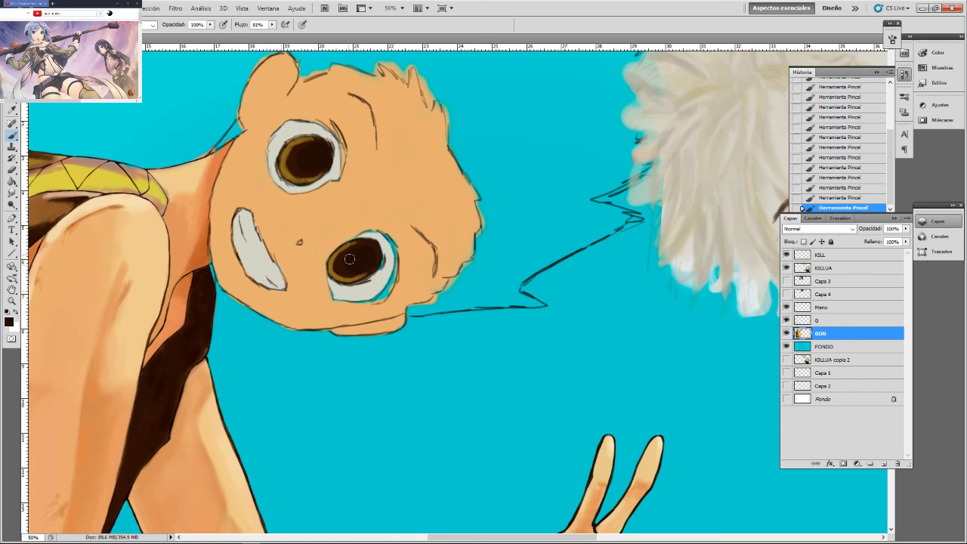
left_click(358, 263)
key("ctrl+alt+z")
key("ctrl+alt+z")
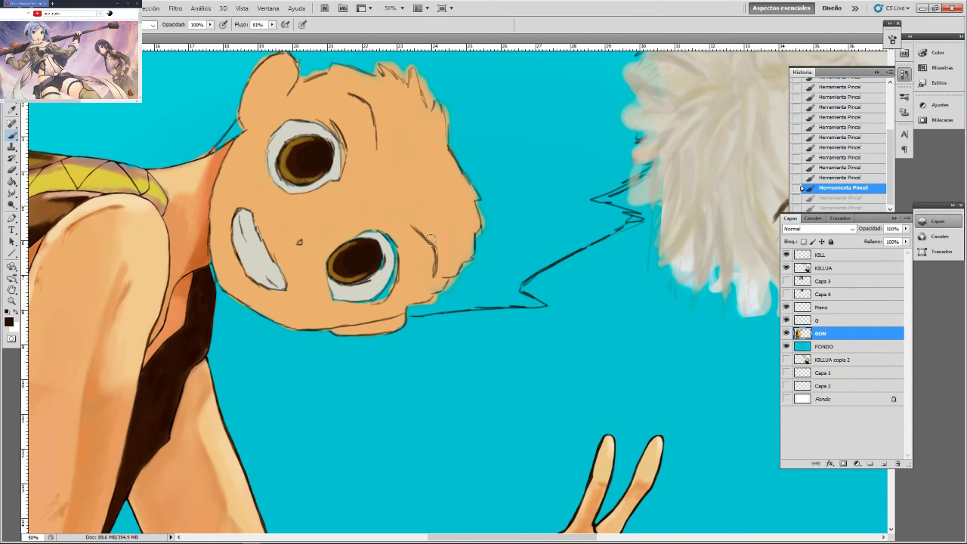
Sample the light grey of the eye white and paint a highlight spot in the lower and upper pupils
left_click(380, 281, "alt")
left_click_drag(374, 248, 372, 257)
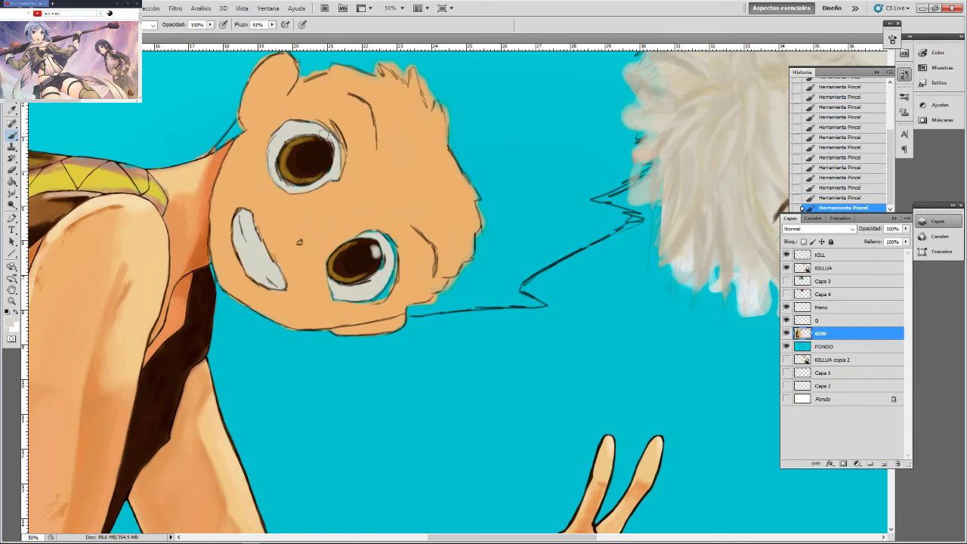
mouse_move(326, 147)
left_mouse_down()
mouse_move(325, 157)
mouse_move(321, 149)
left_mouse_up()
key("ctrl+minus")
key("ctrl+minus")
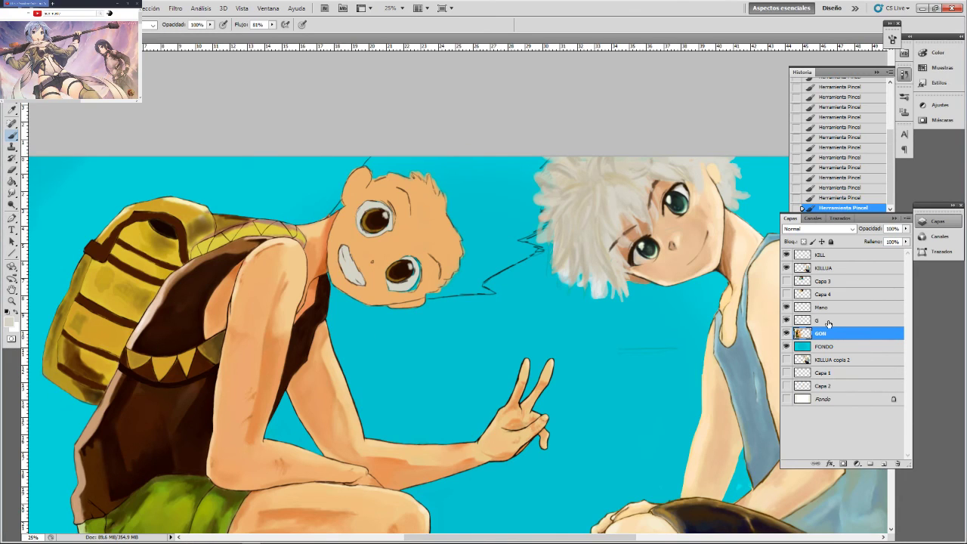
Move layer G above Mano, merge it down and rename the merged line-art layer G
mouse_move(825, 319)
left_mouse_down()
mouse_move(836, 320)
mouse_move(836, 304)
left_mouse_up()
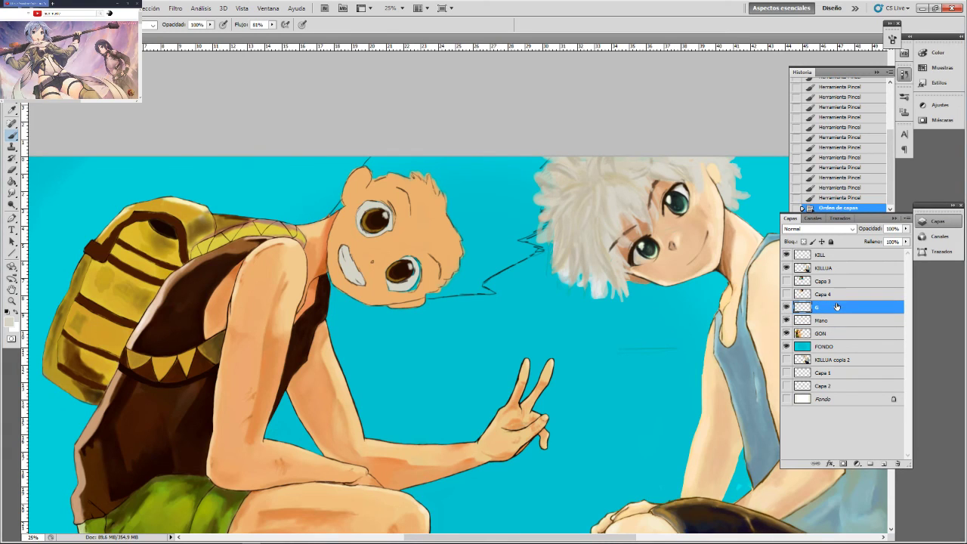
right_click(836, 311)
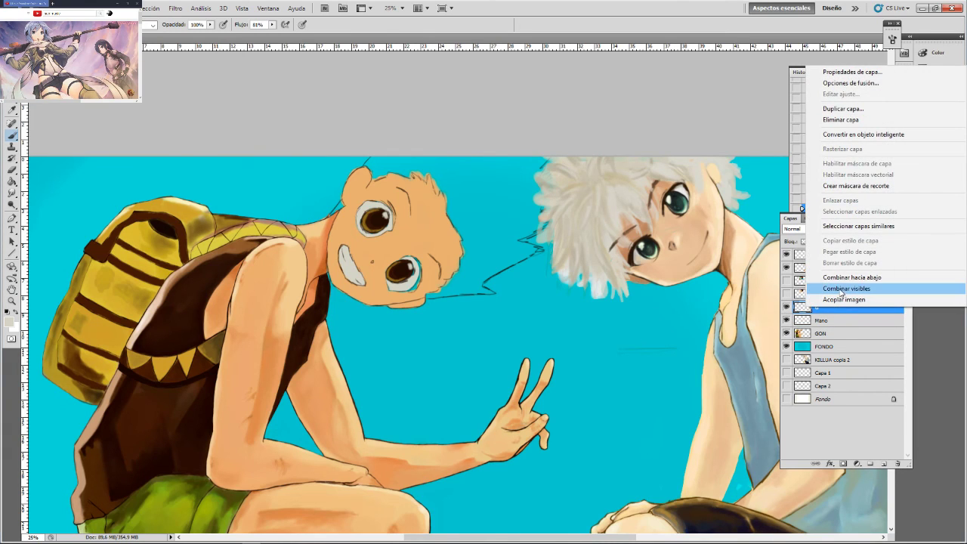
left_click(844, 278)
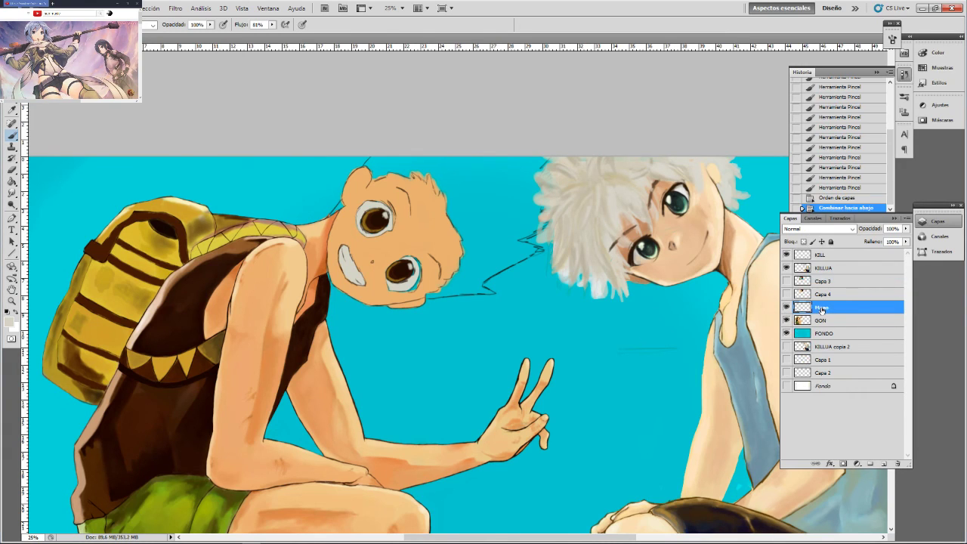
double_click(823, 308)
type("G")
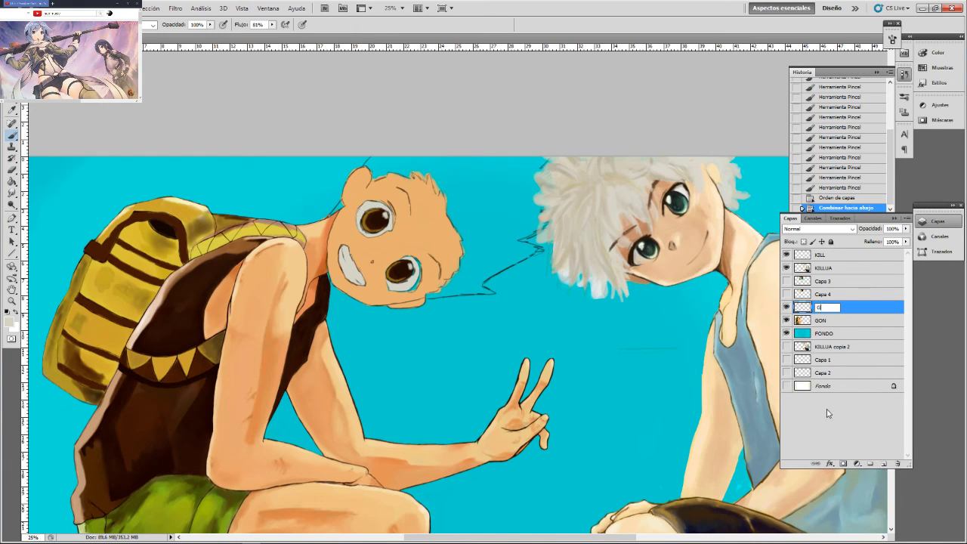
left_click(829, 411)
Hide and show the merged layer G twice to check the line art over the colors
left_click(786, 308)
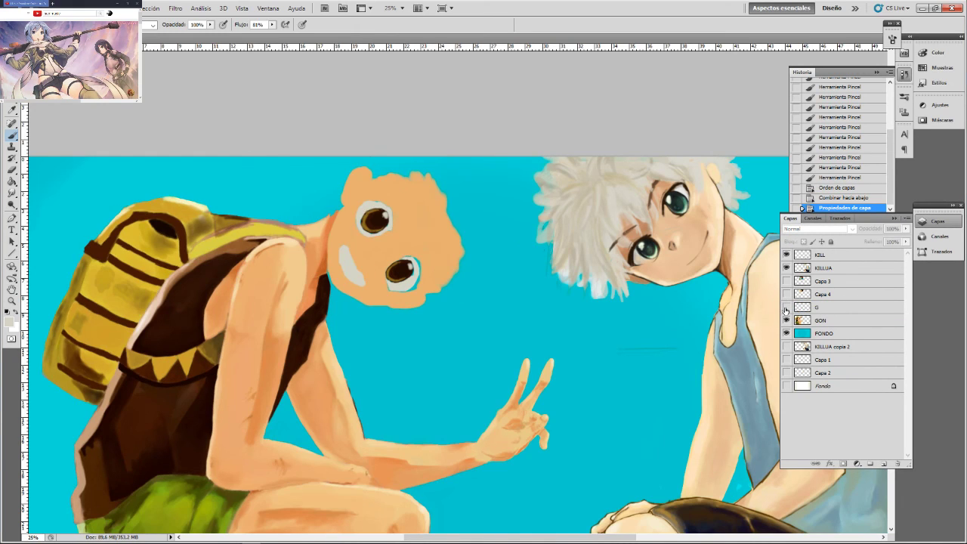
left_click(786, 307)
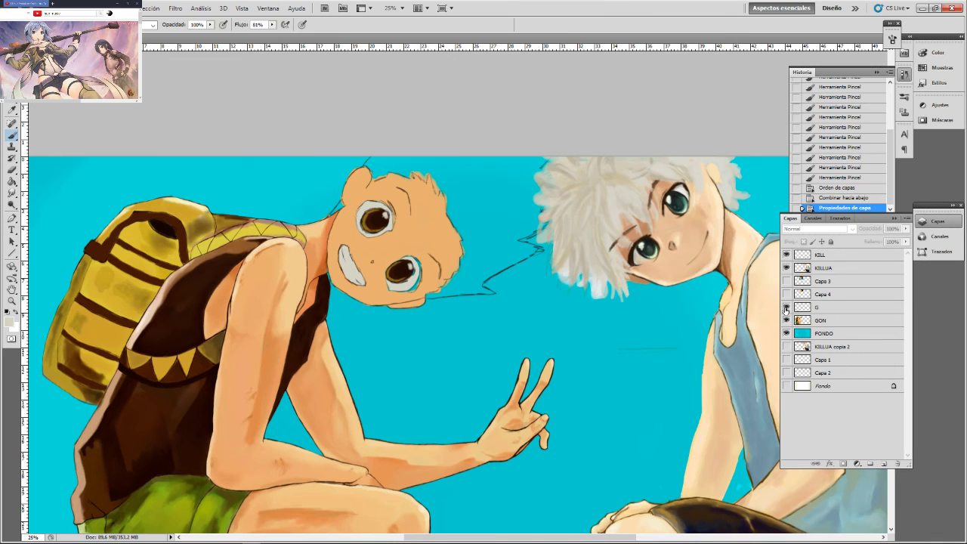
left_click(786, 308)
left_click(786, 307)
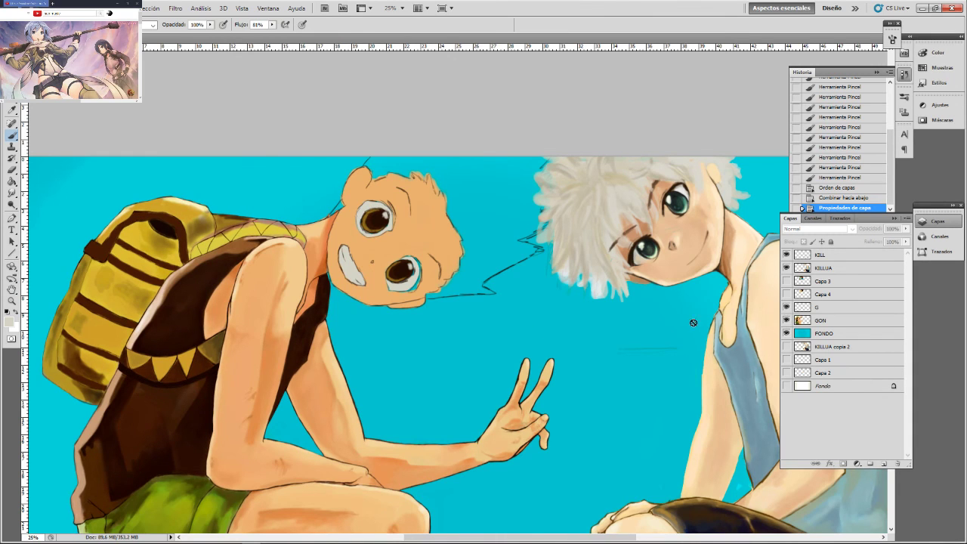
left_click(397, 352, "alt")
left_click(397, 353, "alt")
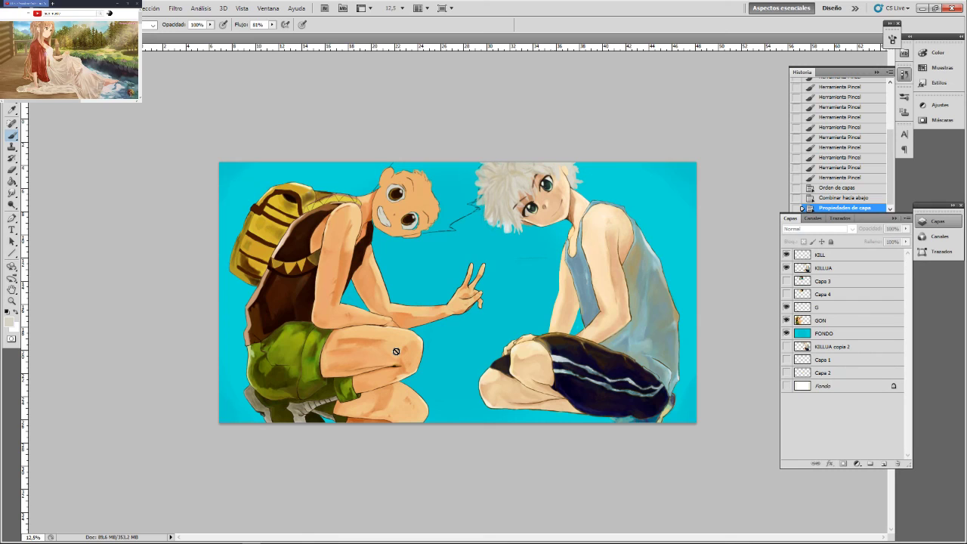
On the GON layer, cover the blue gap around the lower eye with skin tone sampled beside it
key("ctrl+plus")
key("ctrl+plus")
key("ctrl+plus")
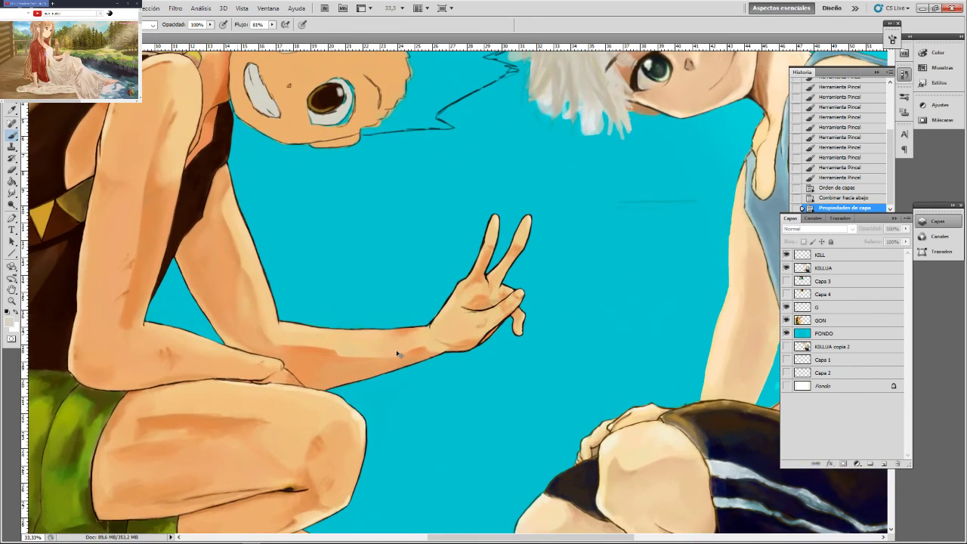
left_click_drag(365, 105, 371, 237)
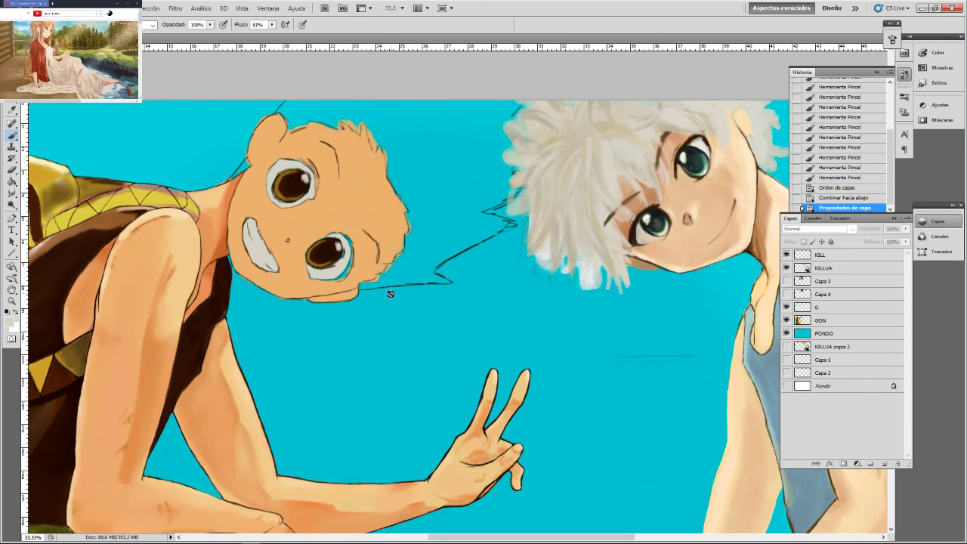
left_click(823, 321)
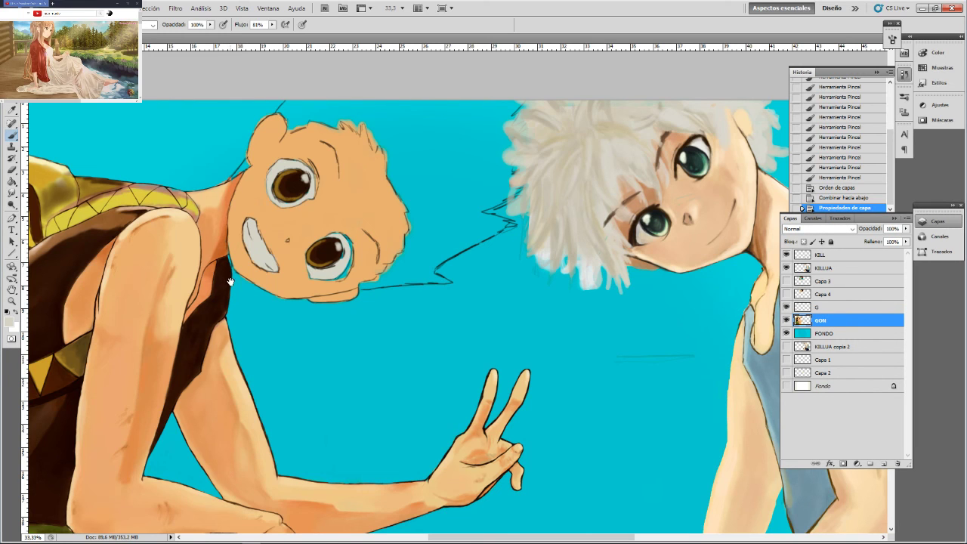
left_click_drag(227, 306, 259, 283)
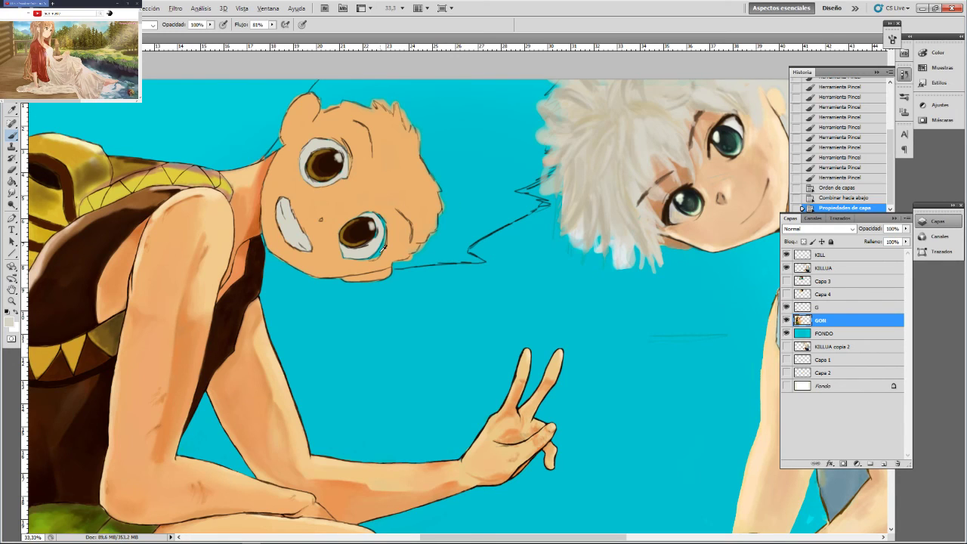
left_click(395, 242, "alt")
mouse_move(381, 250)
left_mouse_down()
mouse_move(384, 217)
mouse_move(396, 232)
mouse_move(369, 206)
left_mouse_up()
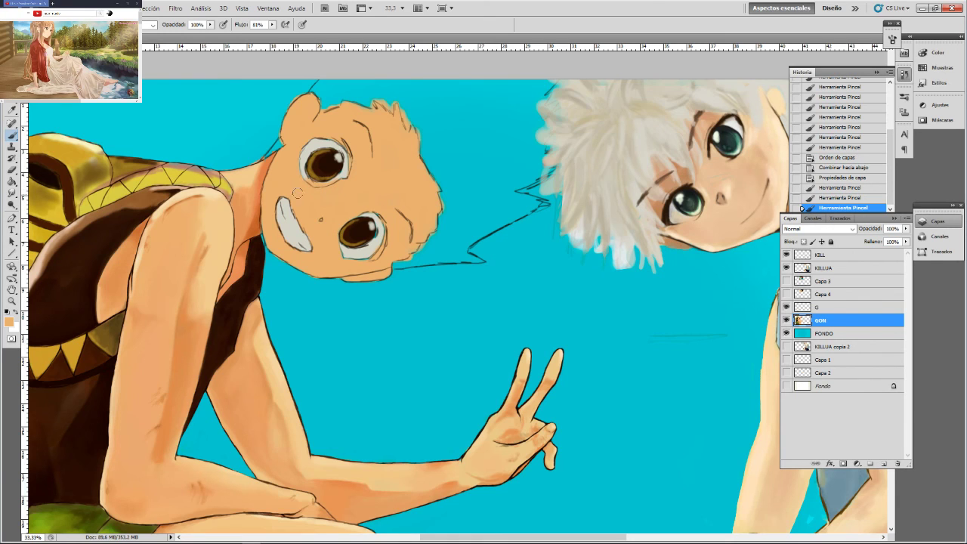
Undo the last skin stroke and dab skin tone along the lower edge of the upper eye
key("ctrl+z")
left_click(323, 192)
left_click(324, 192)
left_click(329, 189)
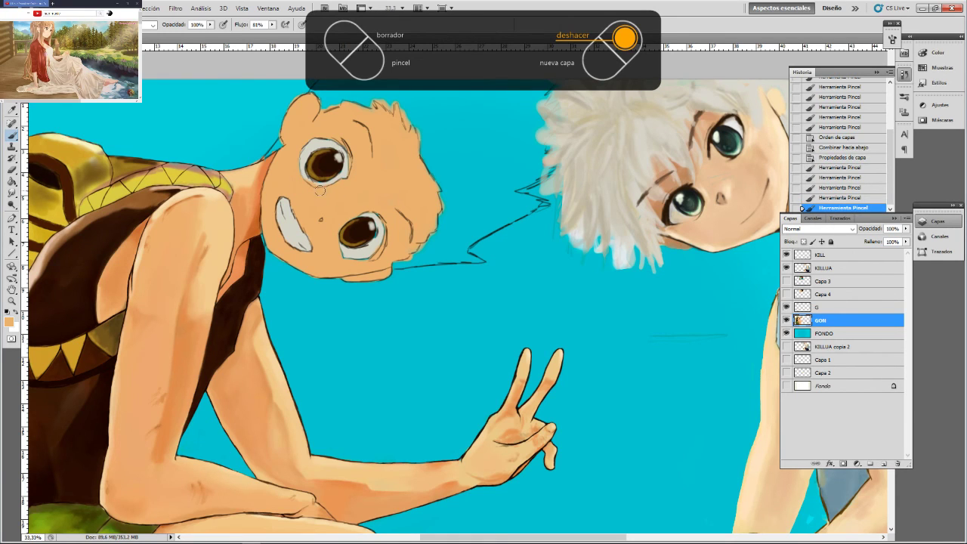
left_click(326, 192)
left_click(306, 185)
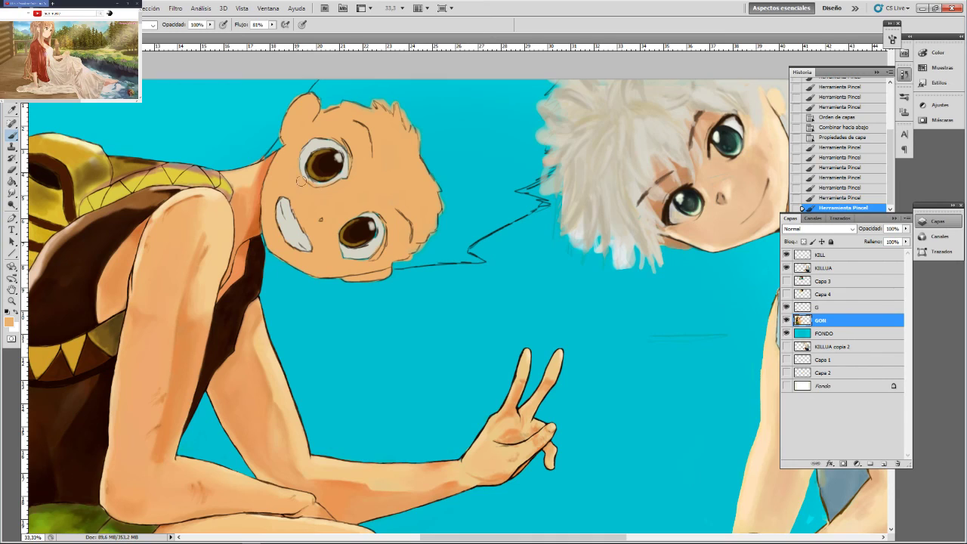
left_click(302, 186)
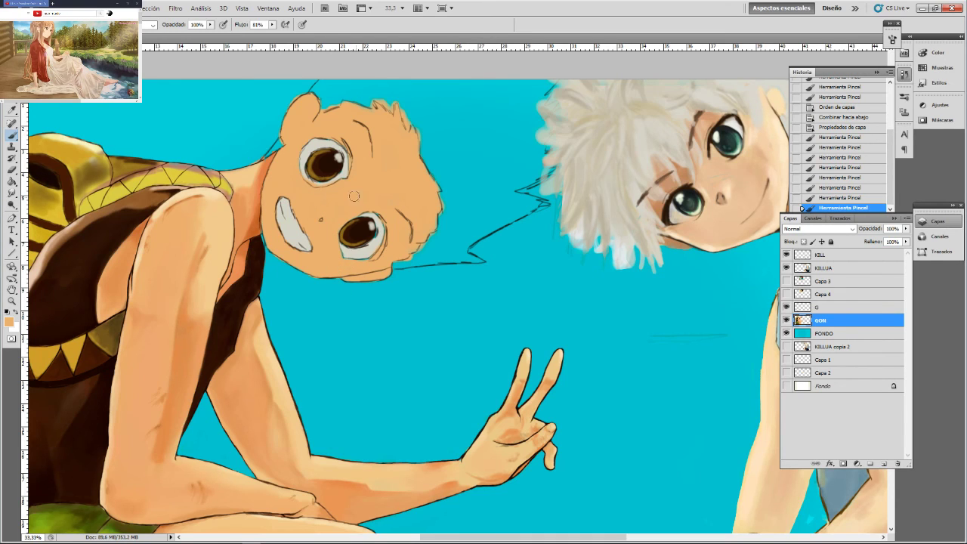
Dab skin tone along the outer edge of the lower eye to clean up its contour
left_click(351, 258)
left_click(339, 258)
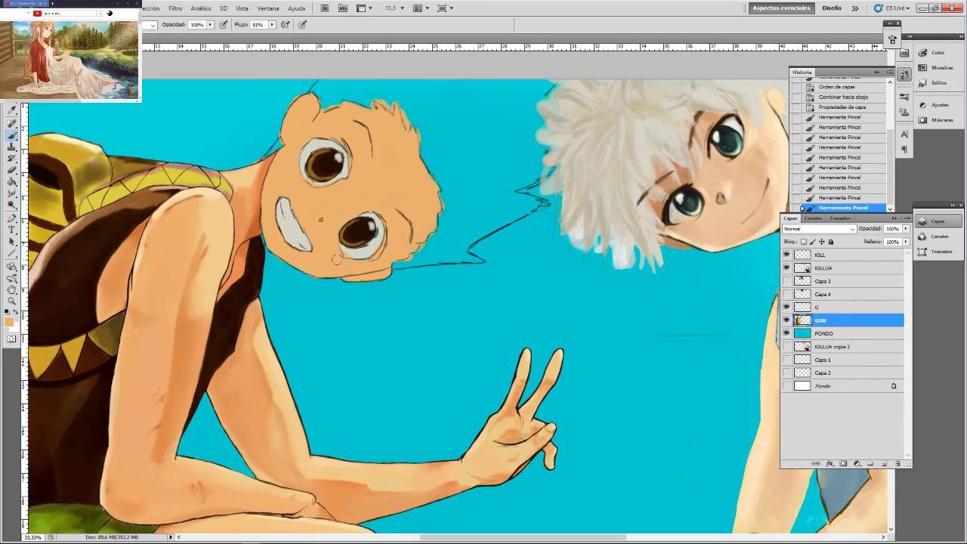
left_click(346, 261)
left_click(349, 266)
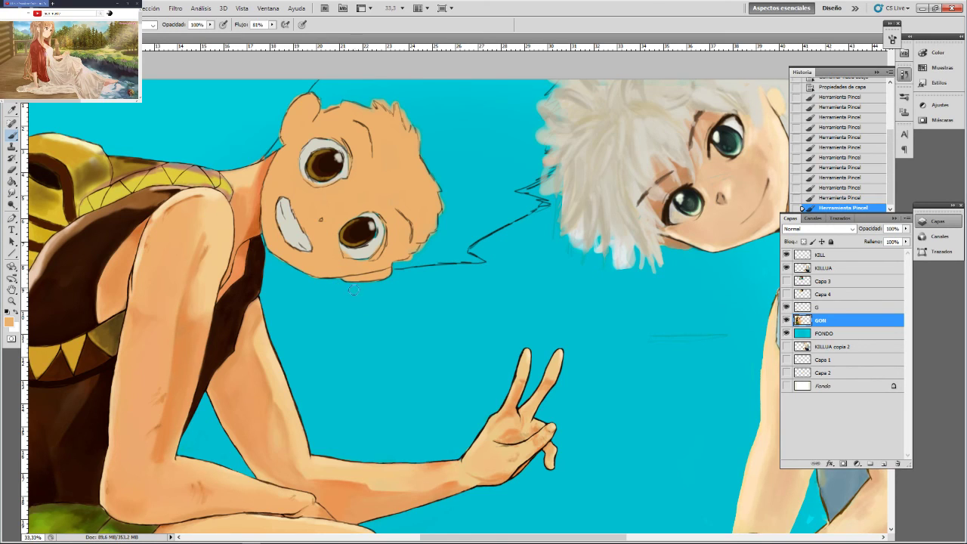
Undo the last four brush strokes around the lower eye, inspect the area up close and redo them
key("ctrl+z")
key("ctrl+alt+z")
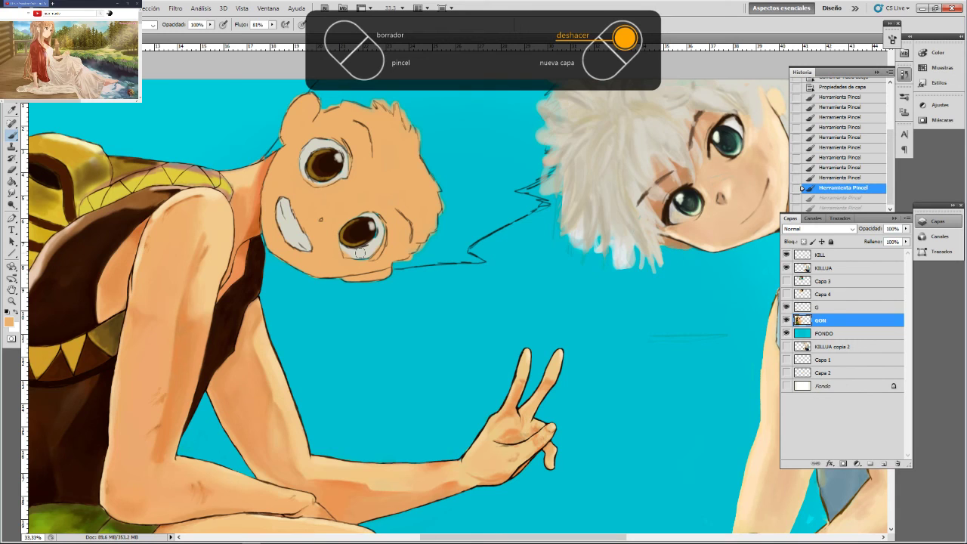
key("ctrl+alt+z")
key("ctrl+alt+z")
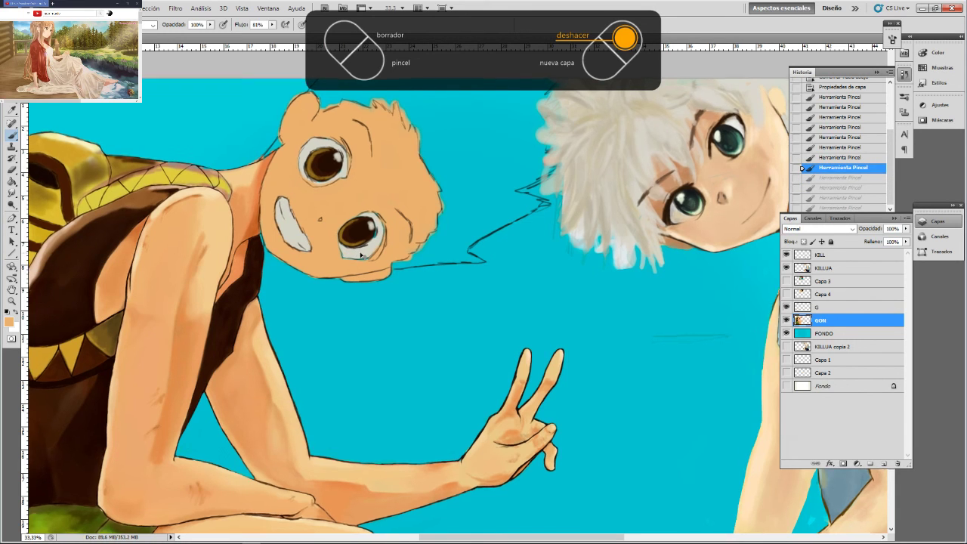
key("ctrl+plus")
left_click_drag(361, 254, 400, 295)
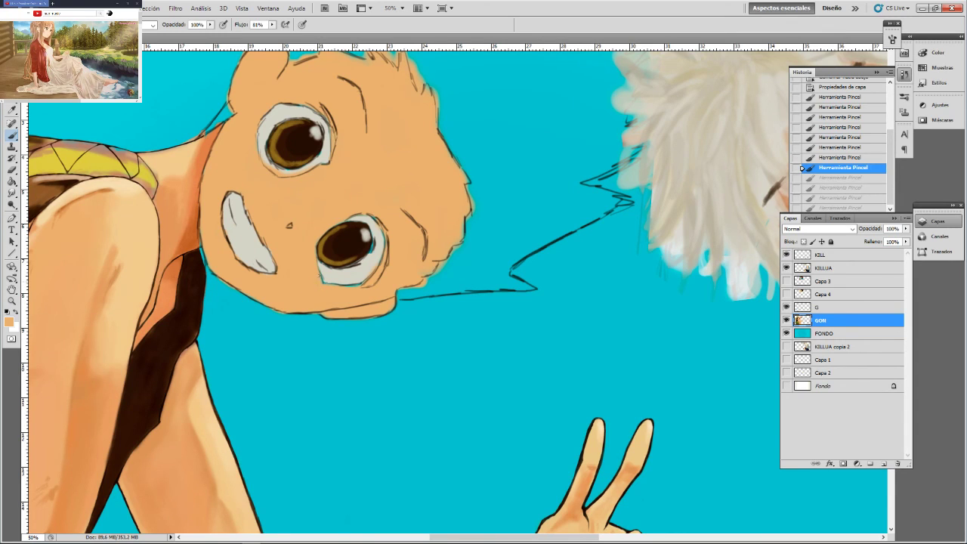
key("ctrl+shift+z")
key("ctrl+shift+z")
key("ctrl+shift+z")
key("ctrl+shift+z")
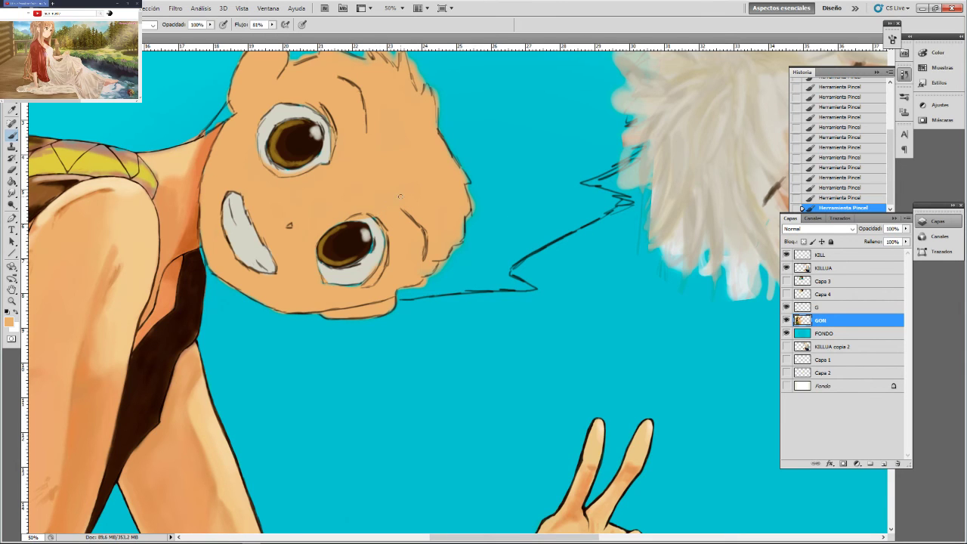
Examine the whole illustration and the left character's face, arms and brown shirt up close
key("ctrl+minus")
key("ctrl+minus")
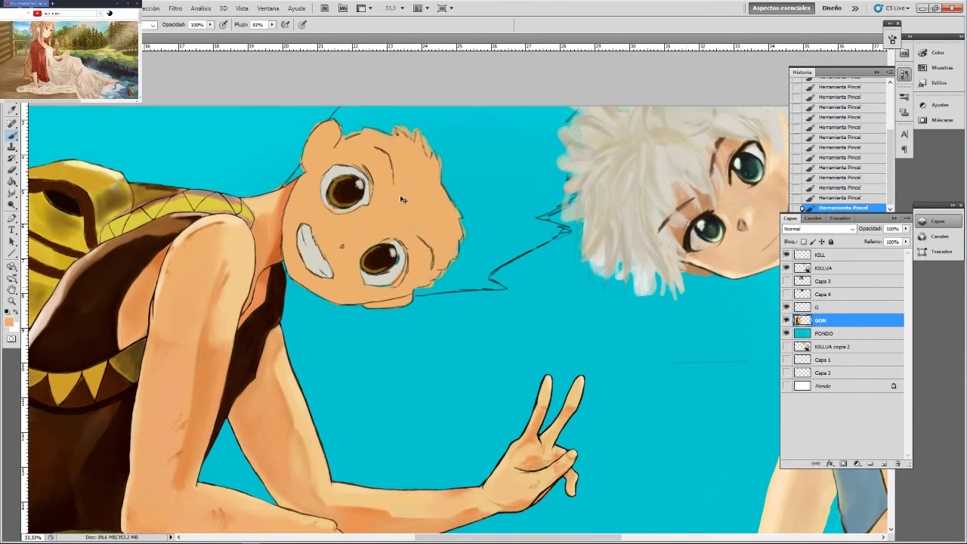
key("ctrl+minus")
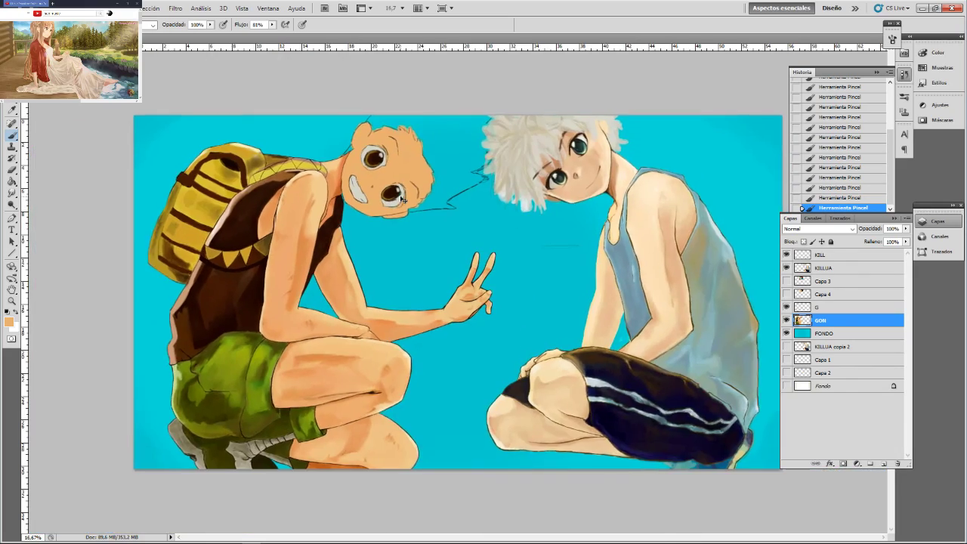
key("ctrl+plus")
key("ctrl+plus")
key("ctrl+plus")
mouse_move(373, 123)
left_mouse_down()
mouse_move(389, 384)
mouse_move(391, 363)
mouse_move(502, 375)
mouse_move(600, 319)
mouse_move(648, 315)
left_mouse_up()
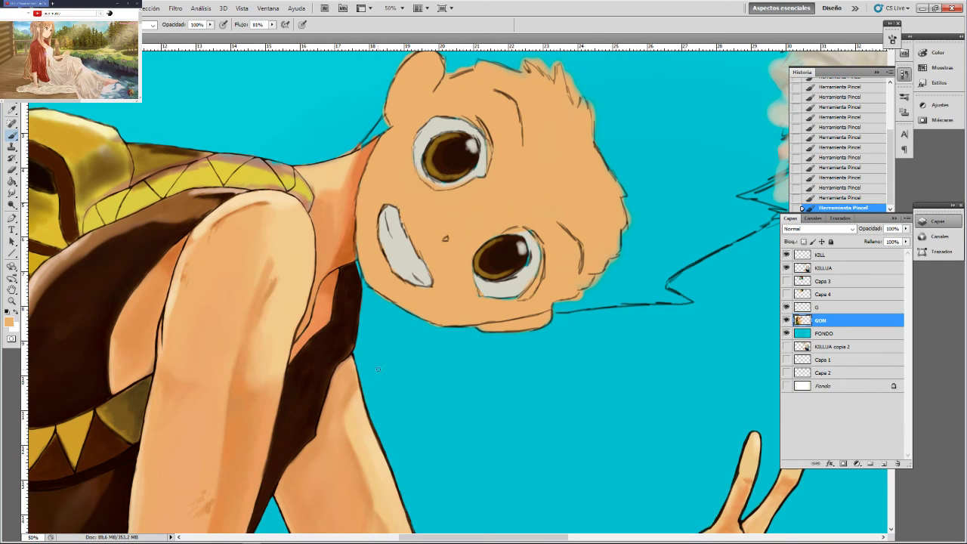
mouse_move(342, 385)
left_mouse_down()
mouse_move(379, 312)
mouse_move(487, 247)
mouse_move(552, 254)
left_mouse_up()
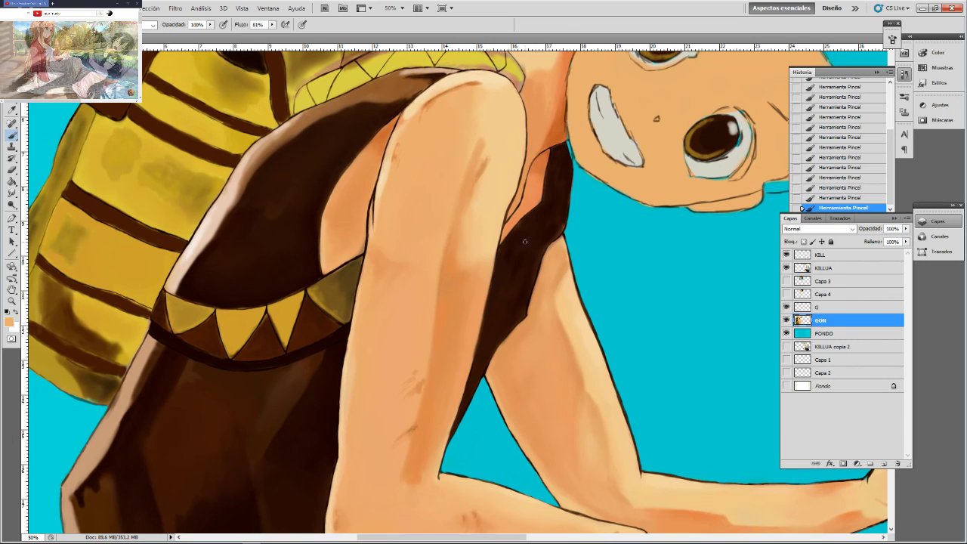
key("ctrl+minus")
left_click_drag(413, 281, 430, 207)
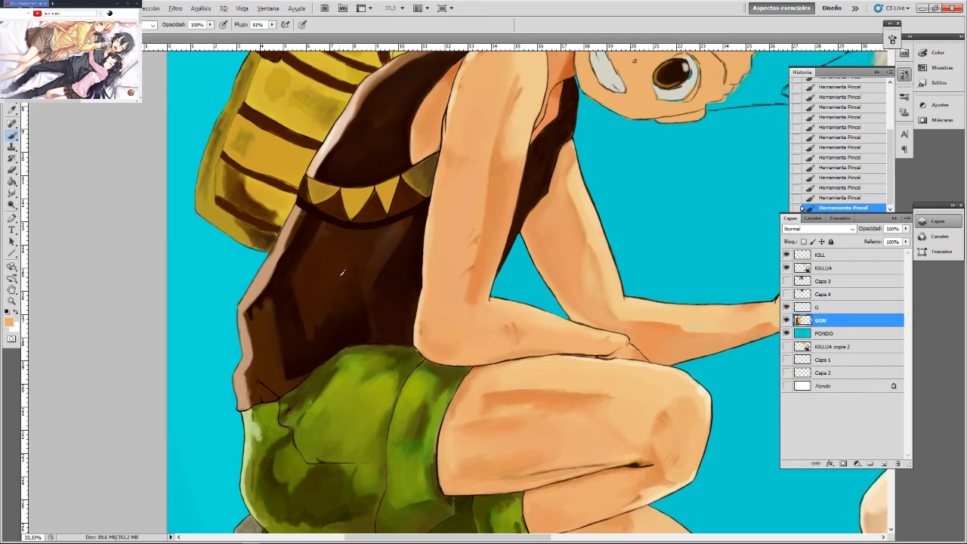
Sample the left character's shirt brown and set up a large brush with 7% flow for soft shading
left_click_drag(353, 273, 277, 327)
key("ctrl+minus")
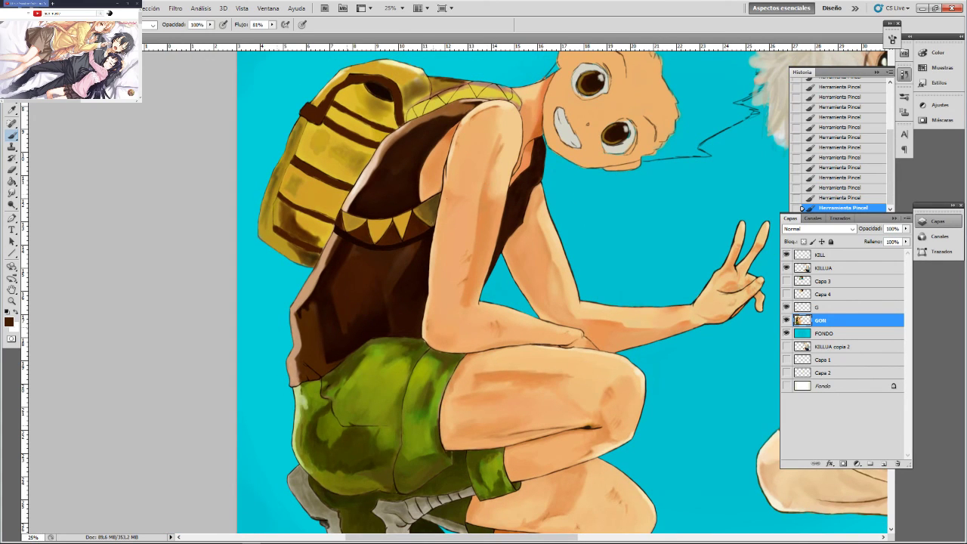
key("bracketright")
key("bracketright")
key("bracketright")
key("bracketright")
key("bracketright")
key("bracketright")
key("bracketright")
key("bracketright")
key("bracketright")
key("bracketright")
key("bracketright")
key("bracketright")
key("bracketright")
key("bracketright")
key("bracketright")
key("bracketright")
mouse_move(272, 25)
left_mouse_down()
mouse_move(269, 38)
mouse_move(212, 71)
left_mouse_up()
left_click(53, 25)
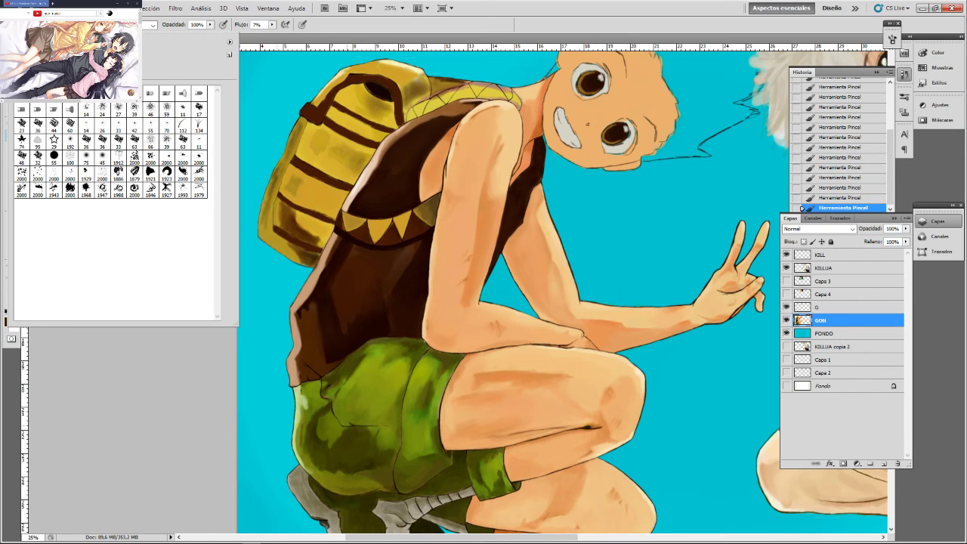
left_click(140, 355)
key("[")
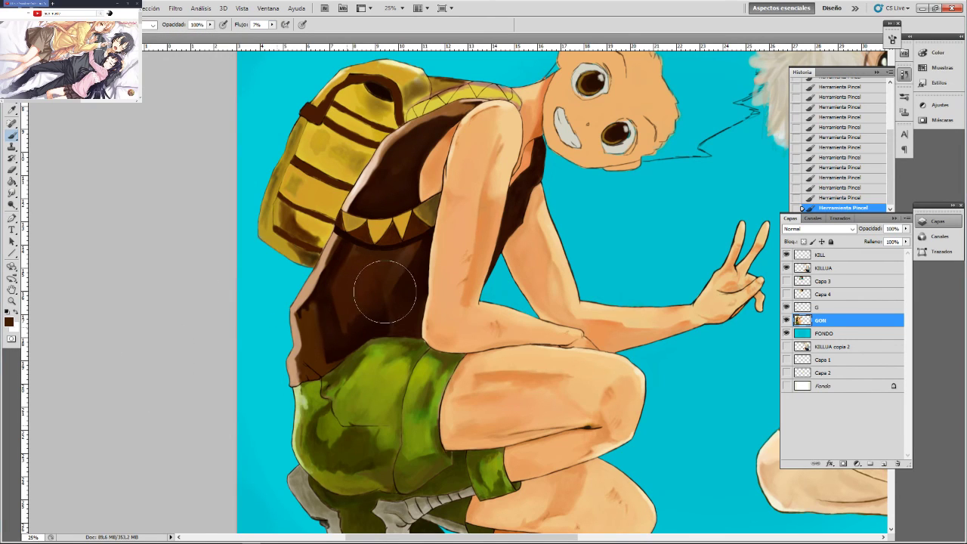
Softly shade the shirt's torso, shoulder and chest with brown on the GON layer, toggling the layer's visibility to check it
mouse_move(398, 284)
left_mouse_down()
mouse_move(330, 340)
mouse_move(337, 293)
mouse_move(324, 305)
mouse_move(334, 275)
mouse_move(310, 309)
mouse_move(348, 261)
left_mouse_up()
key("[")
key("[")
key("[")
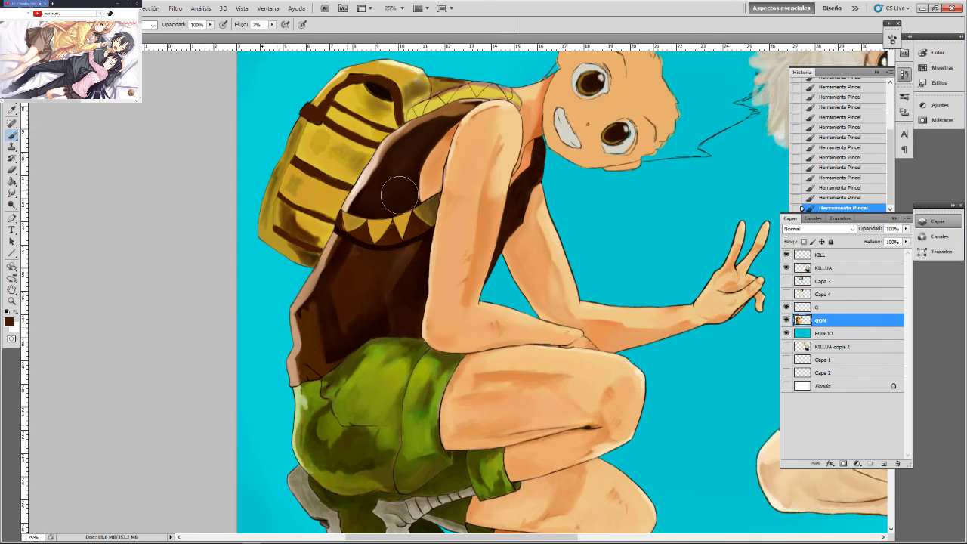
mouse_move(372, 202)
left_mouse_down()
mouse_move(398, 198)
mouse_move(436, 131)
mouse_move(365, 209)
mouse_move(409, 196)
mouse_move(379, 214)
left_mouse_up()
mouse_move(519, 203)
left_mouse_down()
mouse_move(520, 194)
mouse_move(515, 211)
mouse_move(534, 188)
mouse_move(512, 192)
left_mouse_up()
left_click(786, 321)
left_click(786, 320)
mouse_move(538, 168)
left_mouse_down()
mouse_move(523, 182)
mouse_move(511, 222)
mouse_move(523, 194)
left_mouse_up()
left_click_drag(451, 250, 402, 324)
left_click_drag(462, 269, 454, 298)
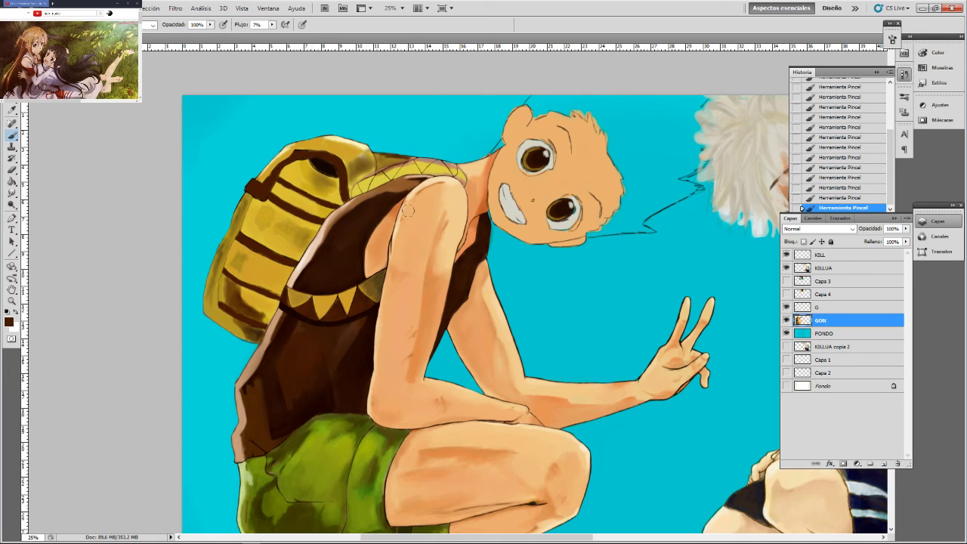
Sample a darker brown from the shirt and shade its back edge and lower hem with a smaller brush
left_click_drag(423, 216, 360, 286)
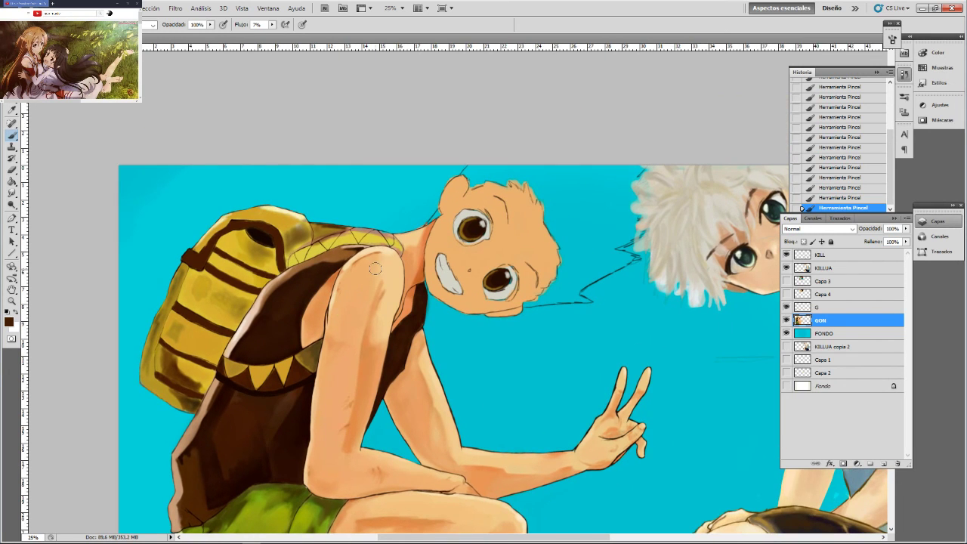
left_click(218, 406, "alt")
left_click_drag(220, 405, 204, 439)
key("bracketleft")
key("bracketleft")
mouse_move(193, 518)
left_mouse_down()
mouse_move(187, 512)
mouse_move(200, 525)
mouse_move(185, 508)
left_mouse_up()
left_click_drag(199, 523, 186, 526)
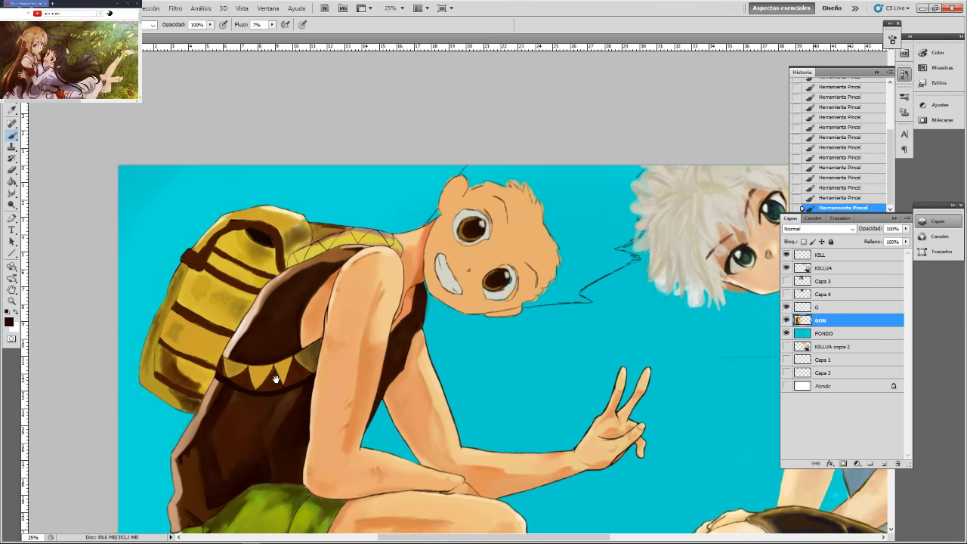
Set the brush flow to 74% and block in the left character's lower hair spikes with sampled blackish brown
left_click_drag(276, 378, 225, 413)
left_click(255, 420, "alt")
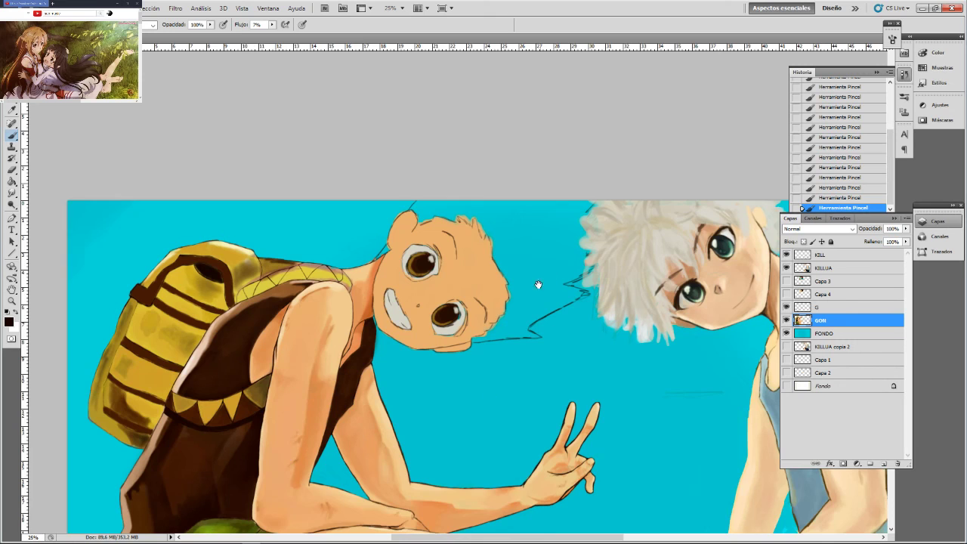
mouse_move(536, 280)
left_mouse_down()
mouse_move(423, 360)
mouse_move(449, 348)
left_mouse_up()
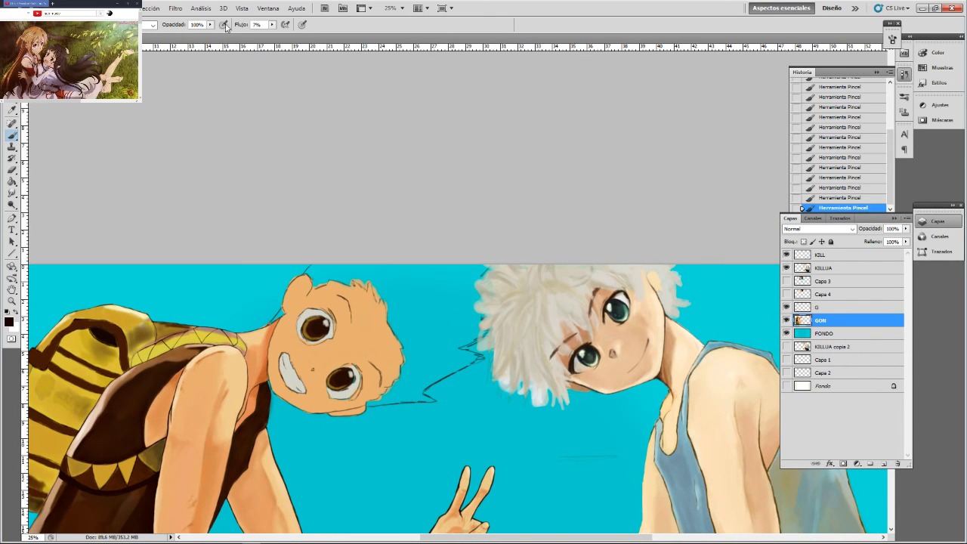
left_click(272, 24)
left_click_drag(273, 35, 307, 38)
left_click(363, 152)
mouse_move(421, 375)
left_mouse_down()
mouse_move(470, 356)
mouse_move(443, 373)
mouse_move(470, 358)
mouse_move(475, 368)
mouse_move(449, 370)
mouse_move(450, 360)
mouse_move(418, 387)
mouse_move(416, 398)
left_mouse_up()
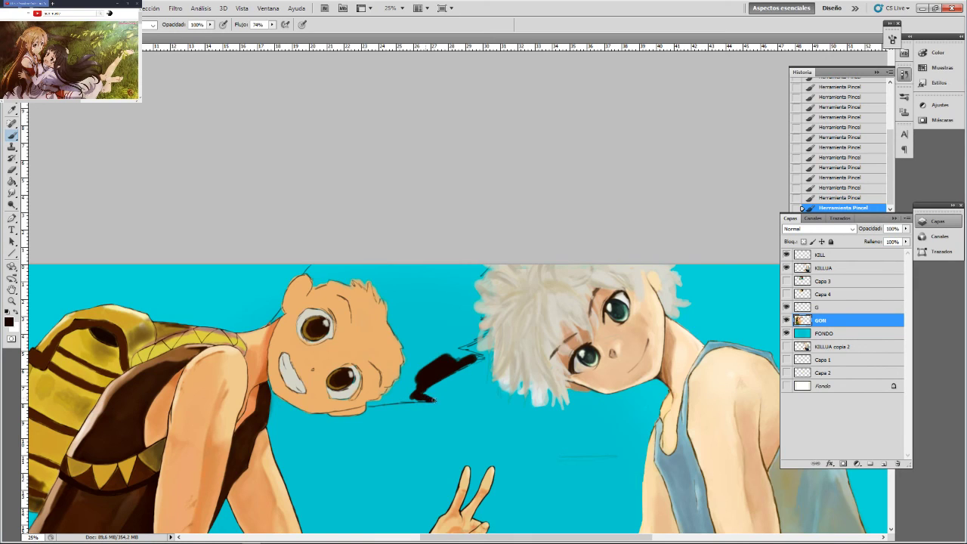
left_click_drag(428, 399, 378, 401)
mouse_move(405, 366)
left_mouse_down()
mouse_move(398, 389)
mouse_move(375, 403)
mouse_move(406, 401)
left_mouse_up()
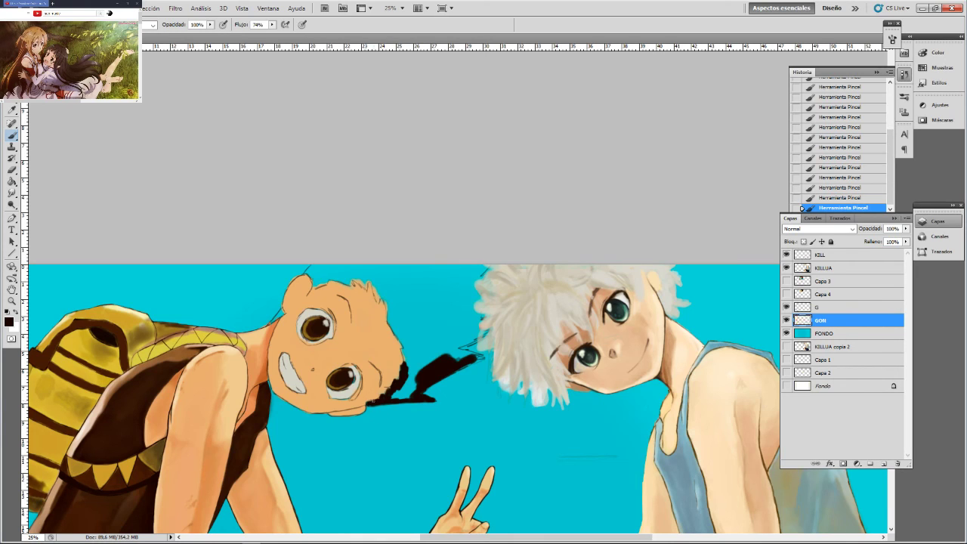
Fill the hair mass between the forehead and the outer spikes with blackish brown, extending it up toward the ear side
mouse_move(400, 387)
left_mouse_down()
mouse_move(408, 395)
mouse_move(417, 378)
mouse_move(414, 396)
mouse_move(413, 360)
mouse_move(389, 303)
mouse_move(408, 348)
left_mouse_up()
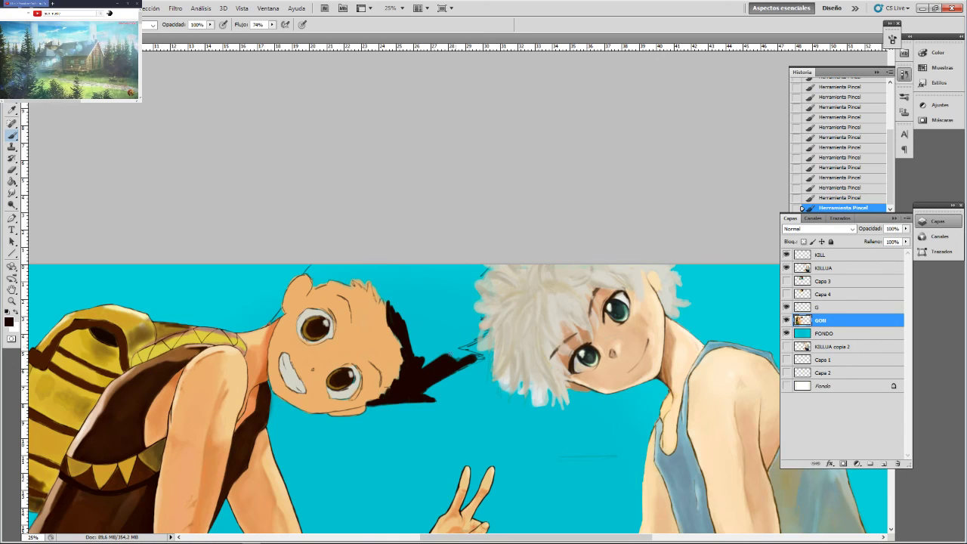
left_click_drag(456, 353, 472, 354)
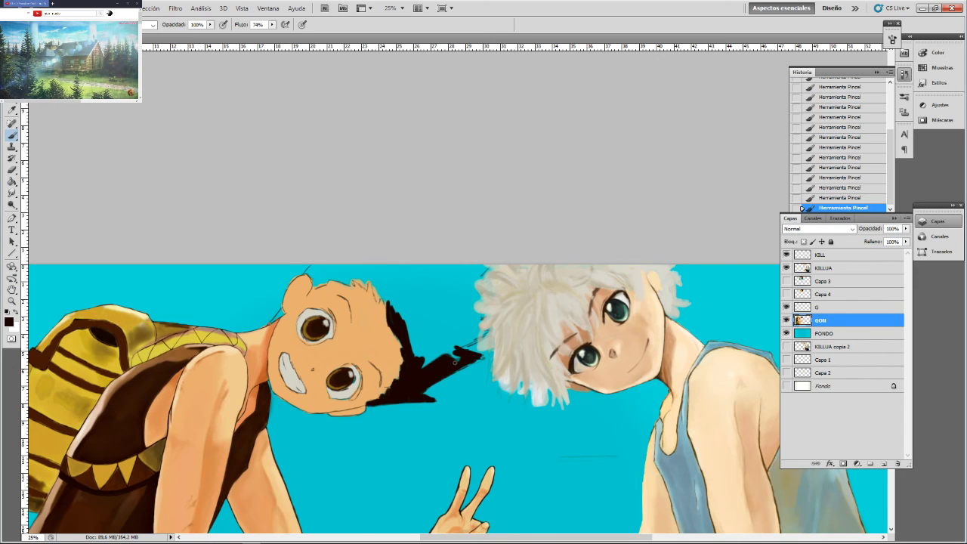
mouse_move(450, 352)
left_mouse_down()
mouse_move(488, 332)
mouse_move(463, 340)
mouse_move(467, 330)
mouse_move(420, 355)
mouse_move(408, 326)
mouse_move(444, 351)
mouse_move(460, 326)
mouse_move(470, 330)
mouse_move(402, 305)
mouse_move(394, 292)
mouse_move(395, 310)
left_mouse_up()
mouse_move(391, 306)
left_mouse_down()
mouse_move(380, 284)
mouse_move(379, 296)
mouse_move(347, 273)
left_mouse_up()
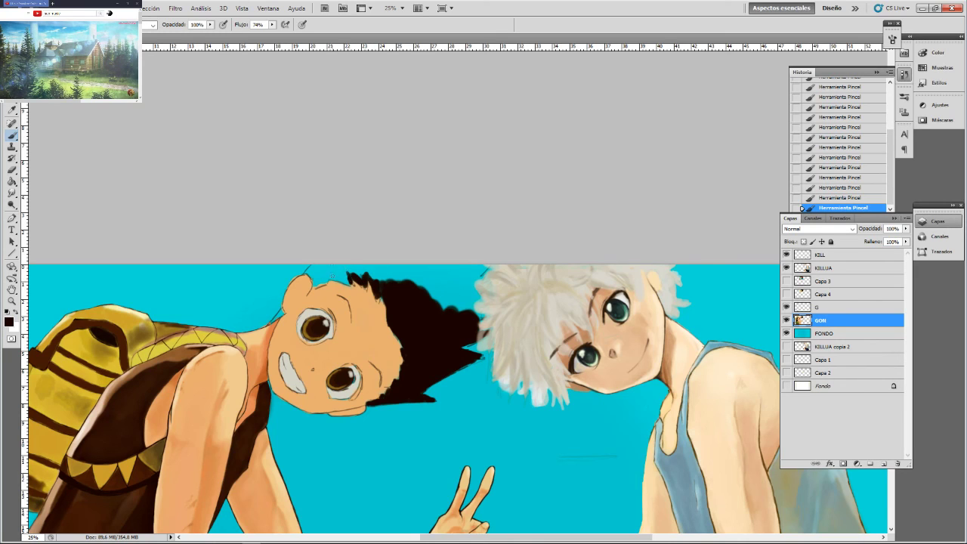
Paint the hairline above the ear and the nape in blackish brown, and fill the hair up to the canvas edge
left_click_drag(346, 278, 330, 276)
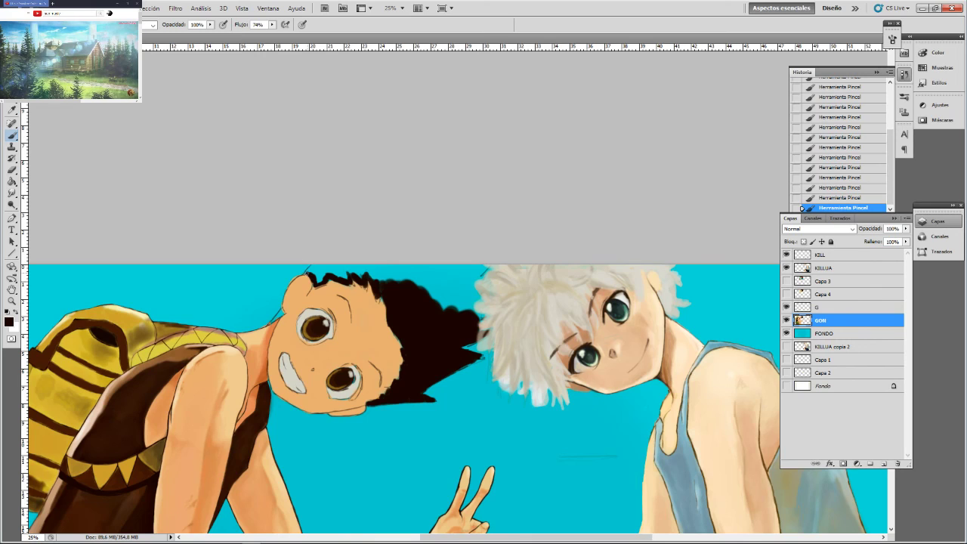
left_click_drag(307, 269, 311, 270)
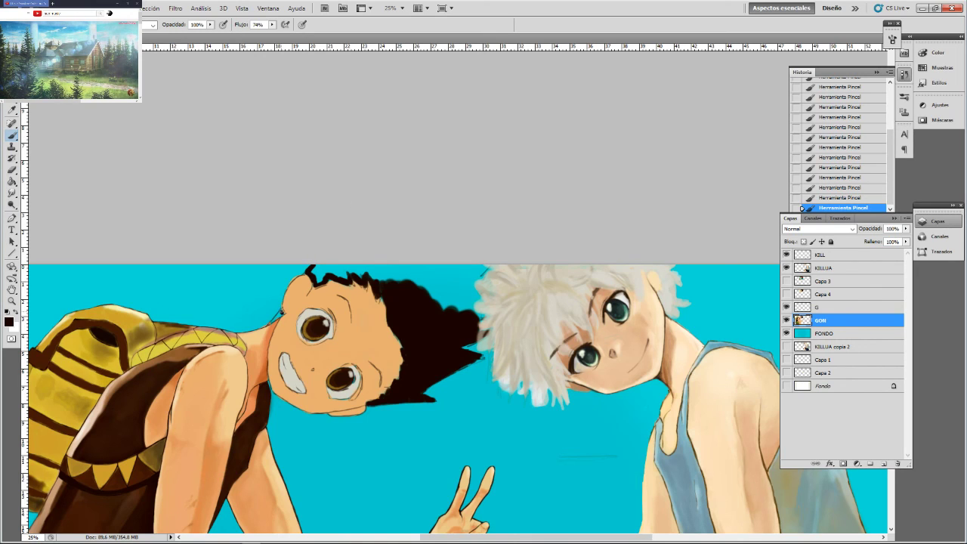
left_click_drag(280, 314, 270, 323)
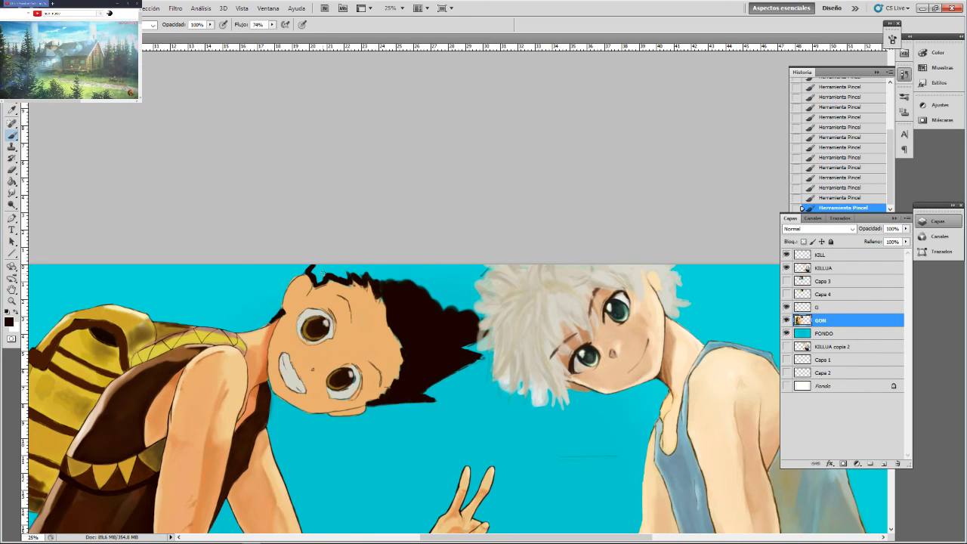
mouse_move(320, 280)
left_mouse_down()
mouse_move(356, 268)
mouse_move(321, 269)
mouse_move(363, 277)
mouse_move(312, 270)
mouse_move(377, 273)
left_mouse_up()
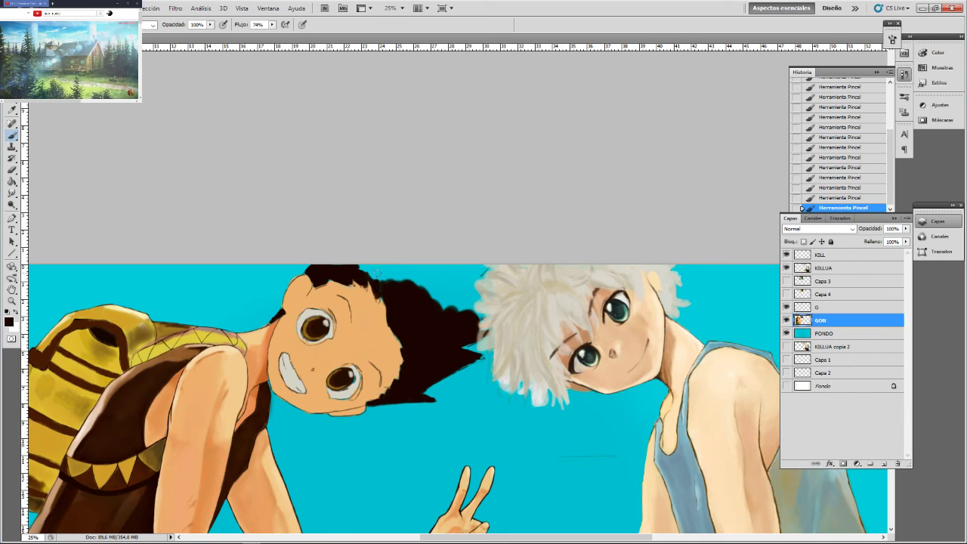
mouse_move(433, 286)
left_mouse_down()
mouse_move(394, 258)
mouse_move(392, 269)
mouse_move(362, 255)
mouse_move(431, 302)
mouse_move(438, 266)
mouse_move(453, 290)
mouse_move(466, 260)
mouse_move(459, 311)
mouse_move(468, 263)
left_mouse_up()
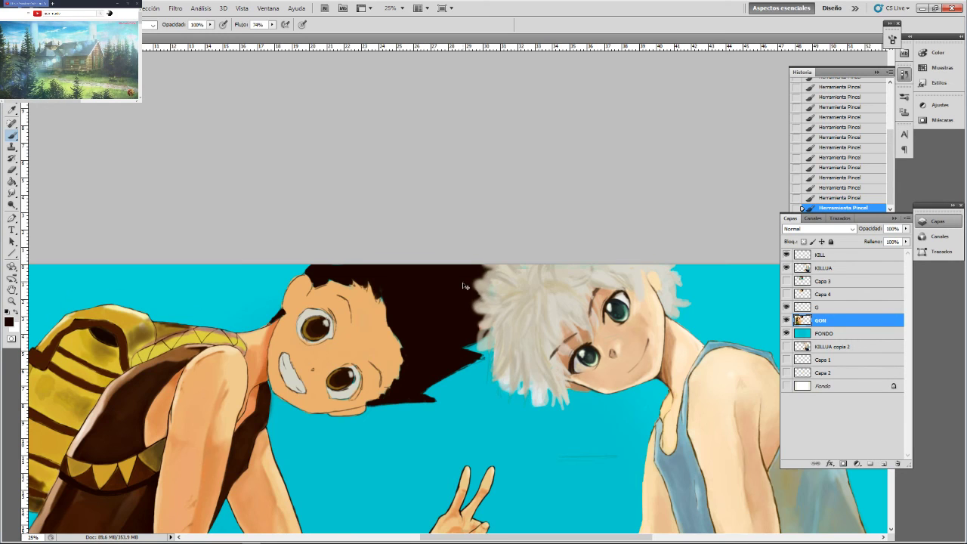
Sample the forehead's skin tone and clean up the whole hairline with a small brush, covering the blue gaps and restoring the jagged edge
key("ctrl+minus")
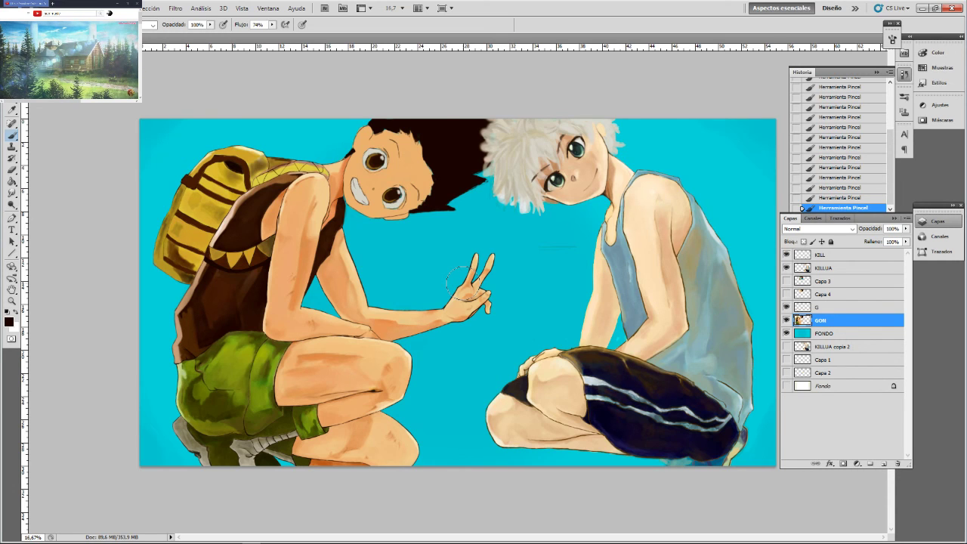
key("ctrl+plus")
key("ctrl+plus")
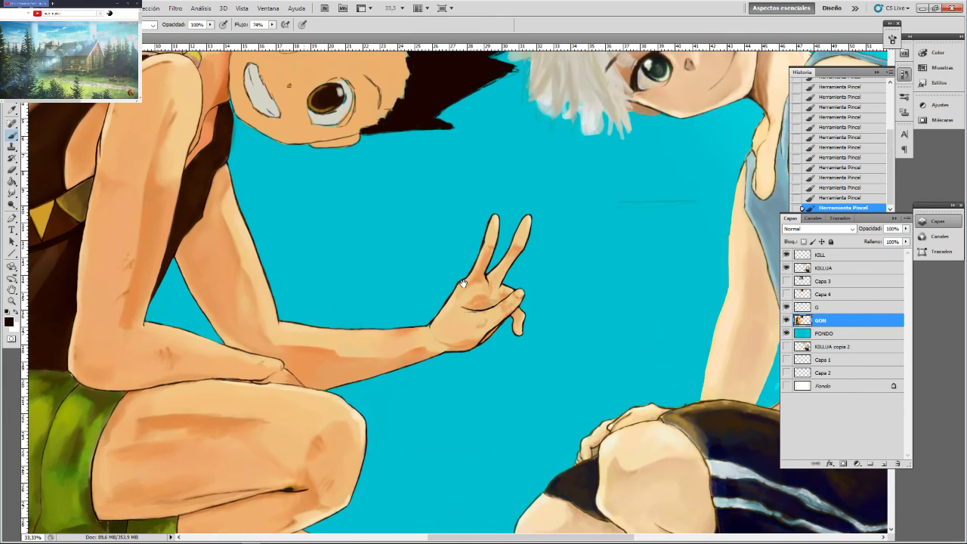
left_click_drag(340, 177, 427, 327)
key("ctrl+plus")
key("ctrl+plus")
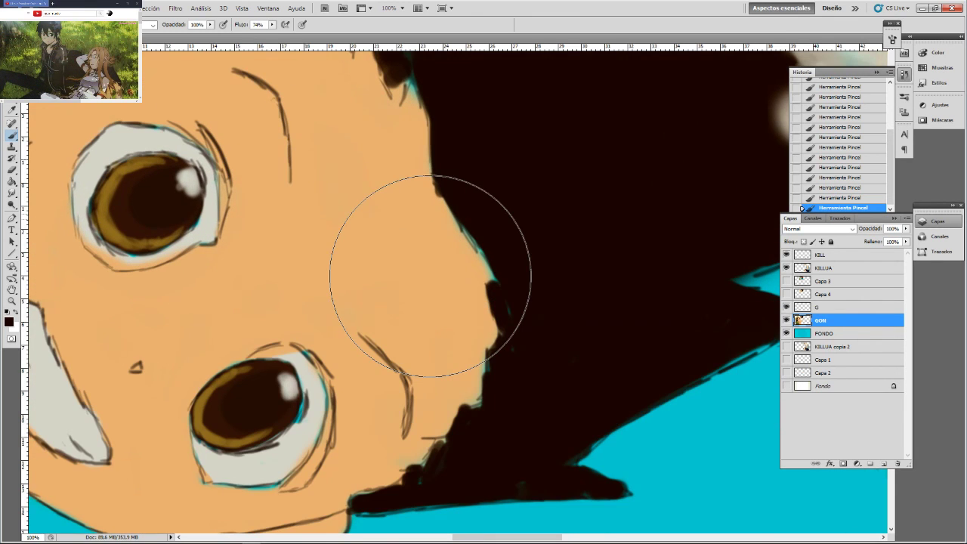
key("ctrl+plus")
key("ctrl+minus")
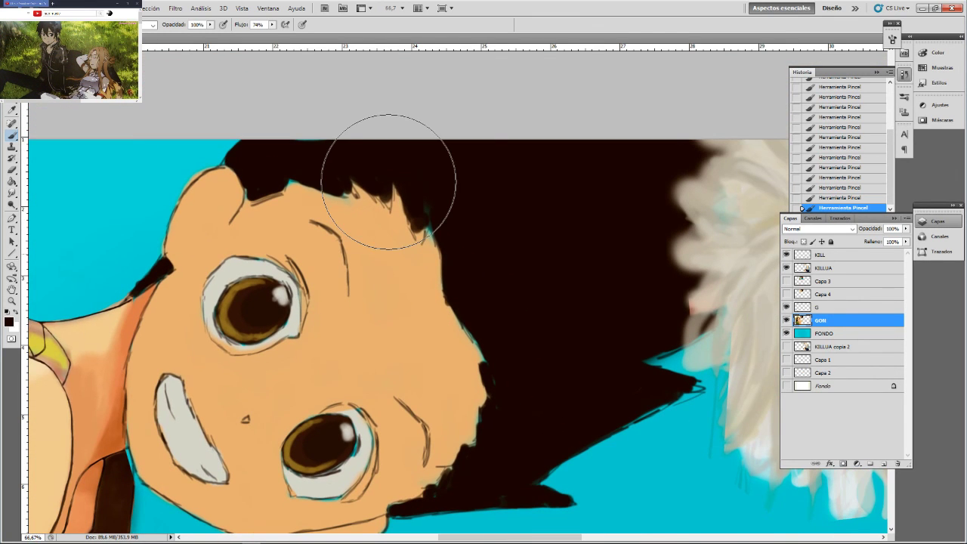
left_click(444, 327, "alt")
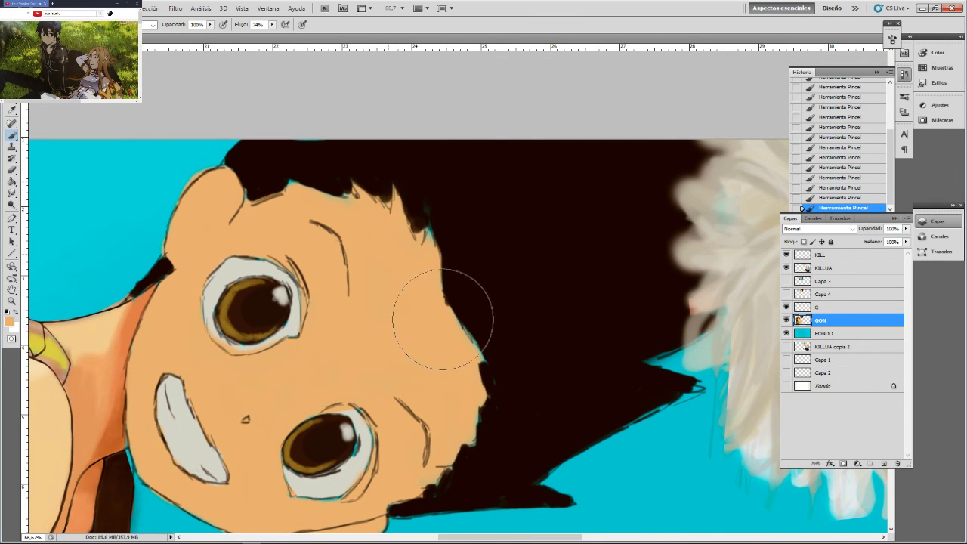
left_click_drag(457, 330, 473, 344)
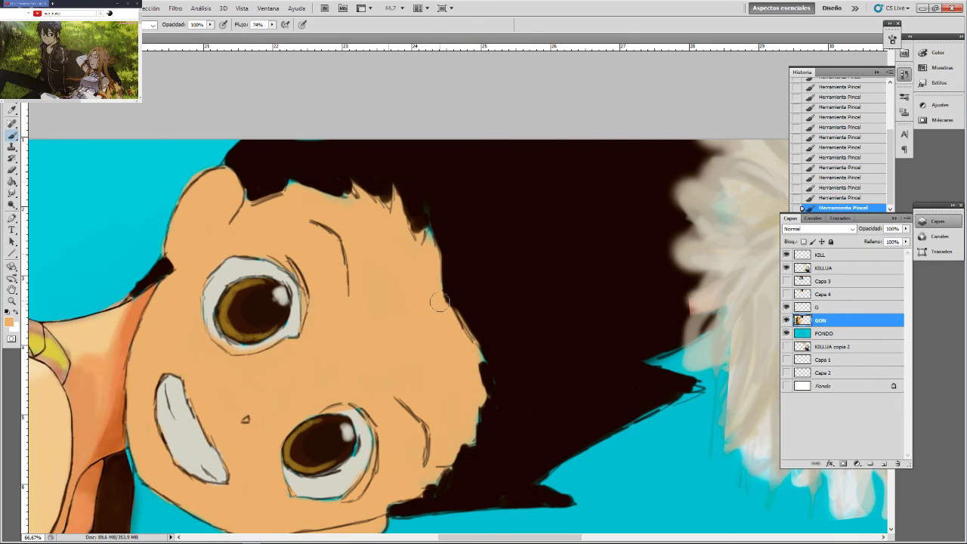
mouse_move(440, 302)
left_mouse_down()
mouse_move(476, 358)
mouse_move(476, 386)
mouse_move(469, 345)
mouse_move(480, 355)
mouse_move(455, 307)
mouse_move(469, 342)
mouse_move(424, 280)
mouse_move(455, 307)
left_mouse_up()
mouse_move(428, 254)
left_mouse_down()
mouse_move(428, 224)
mouse_move(432, 244)
mouse_move(415, 234)
mouse_move(426, 229)
mouse_move(419, 243)
mouse_move(396, 191)
mouse_move(405, 219)
left_mouse_up()
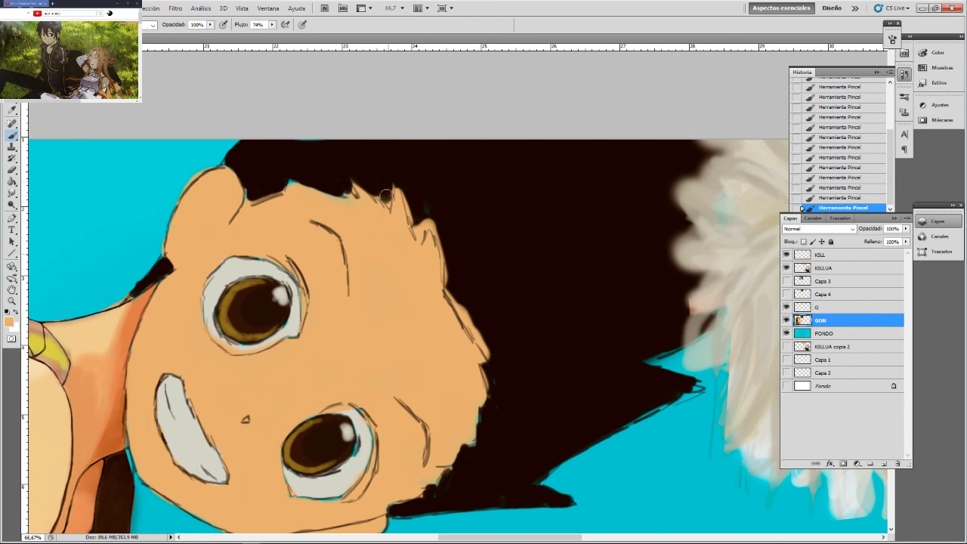
mouse_move(359, 187)
left_mouse_down()
mouse_move(379, 209)
mouse_move(370, 193)
mouse_move(336, 198)
mouse_move(290, 184)
mouse_move(269, 224)
mouse_move(284, 193)
mouse_move(264, 196)
mouse_move(276, 198)
left_mouse_up()
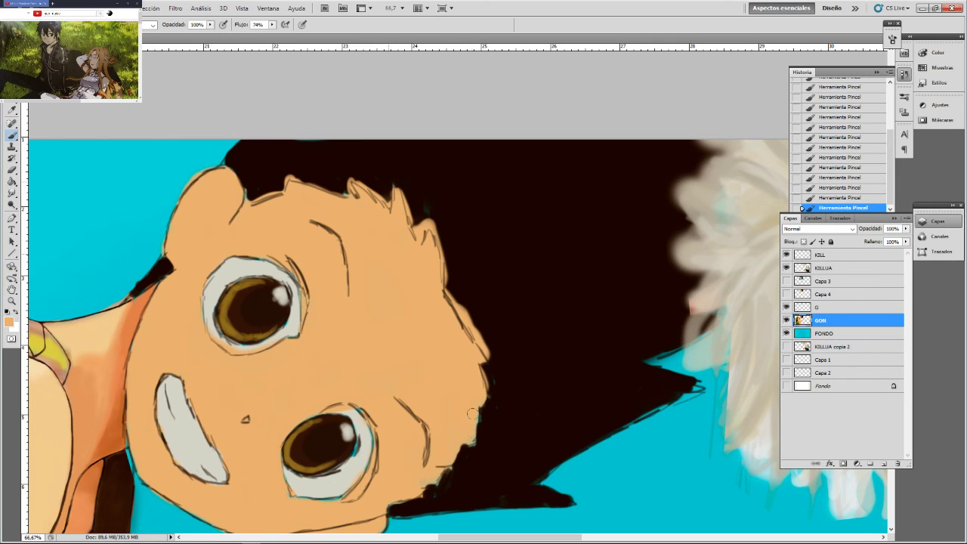
mouse_move(472, 440)
left_mouse_down()
mouse_move(435, 465)
mouse_move(432, 484)
mouse_move(433, 469)
mouse_move(419, 489)
left_mouse_up()
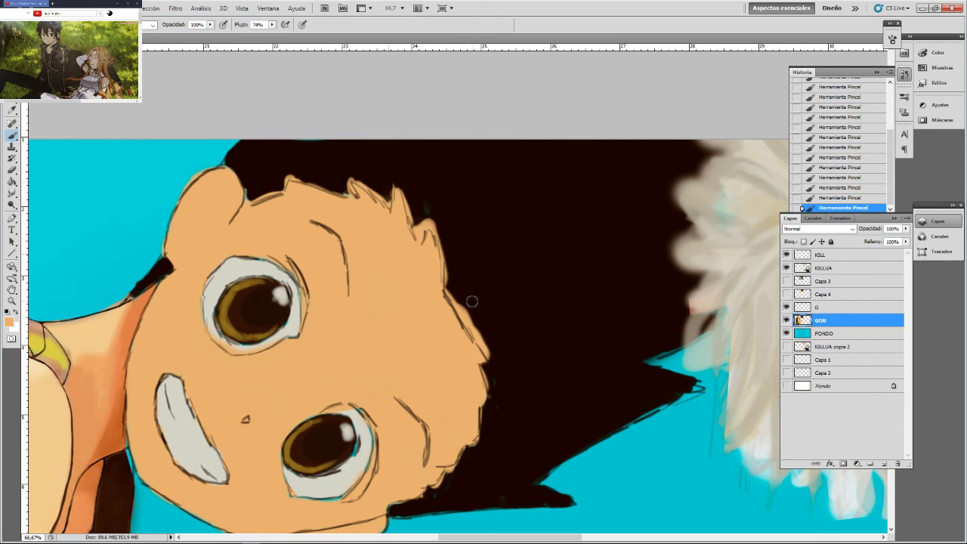
scroll(472, 301, "down", 2)
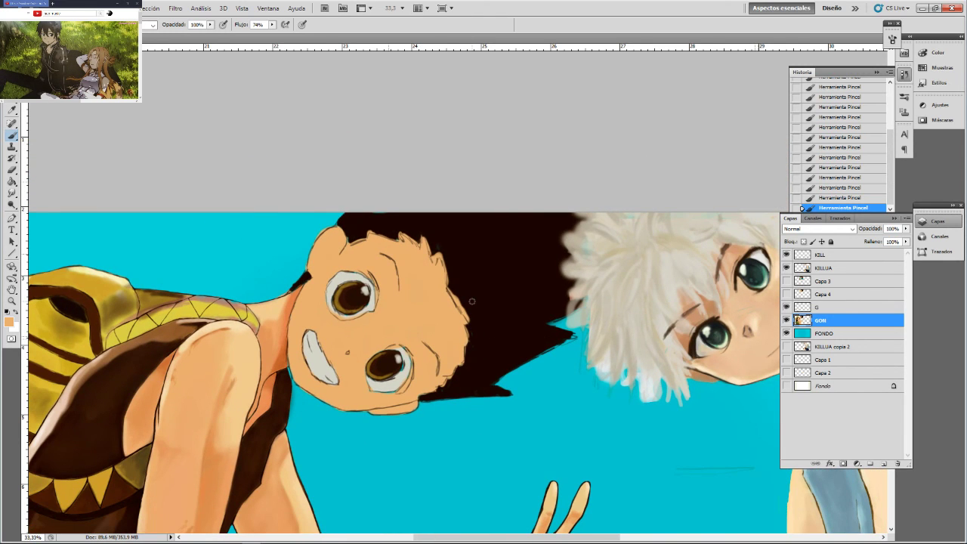
left_click(476, 299, "alt")
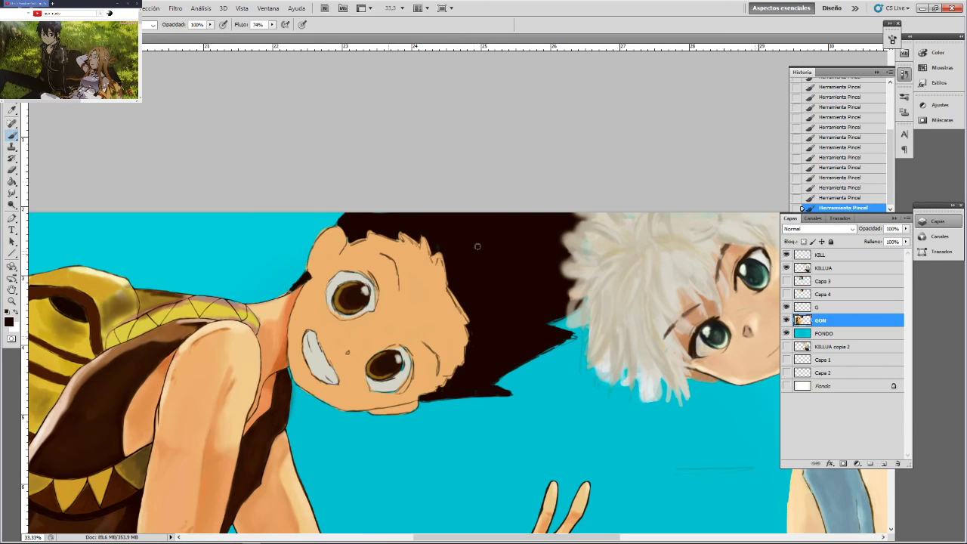
left_click_drag(478, 337, 512, 252)
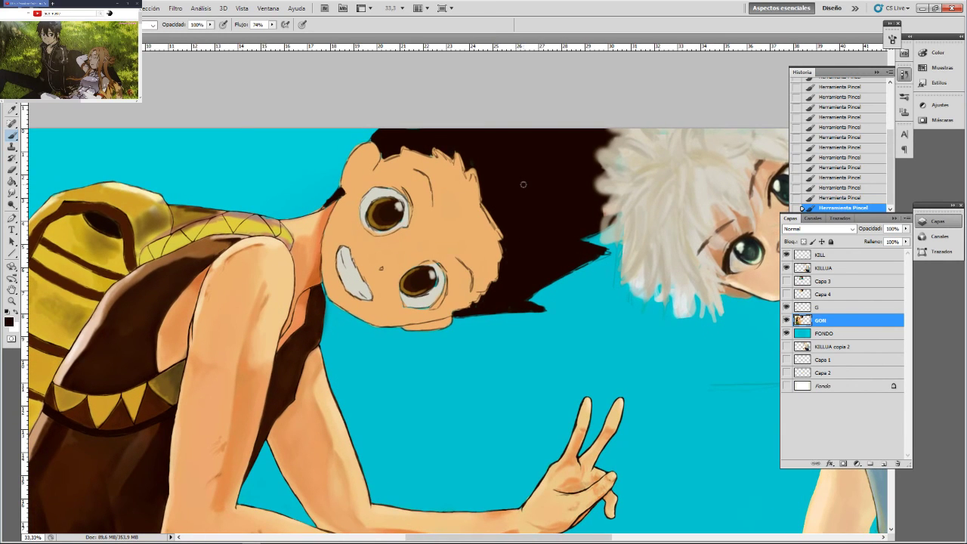
key("ctrl+plus")
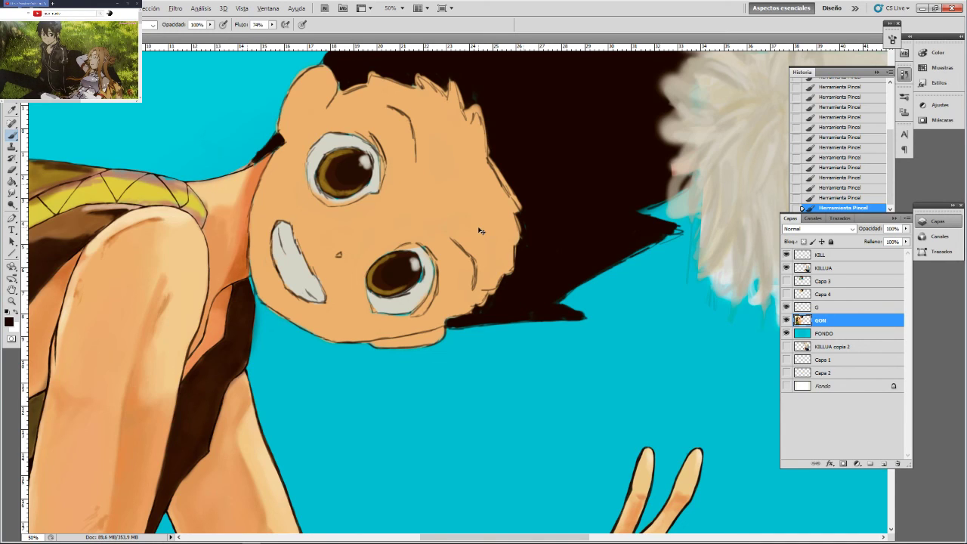
left_click(458, 199)
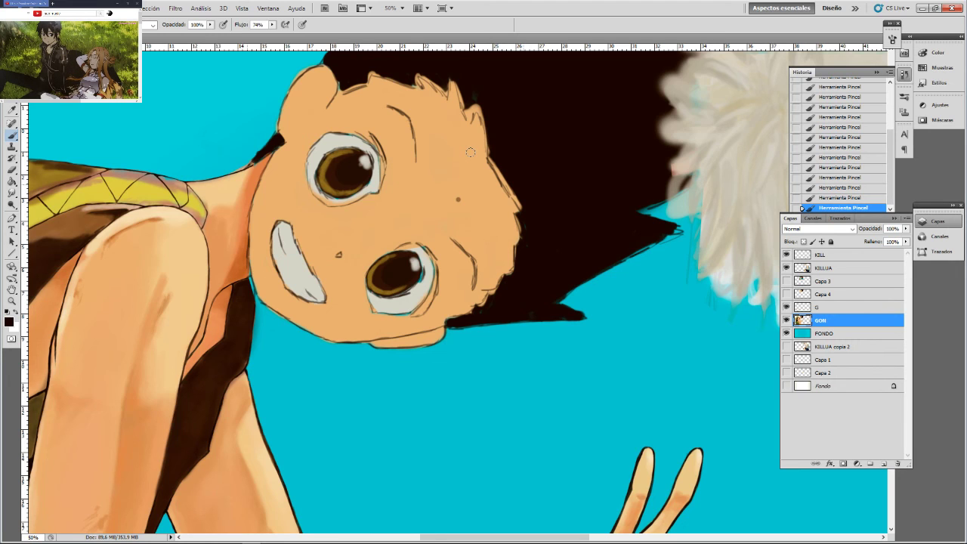
key("ctrl+z")
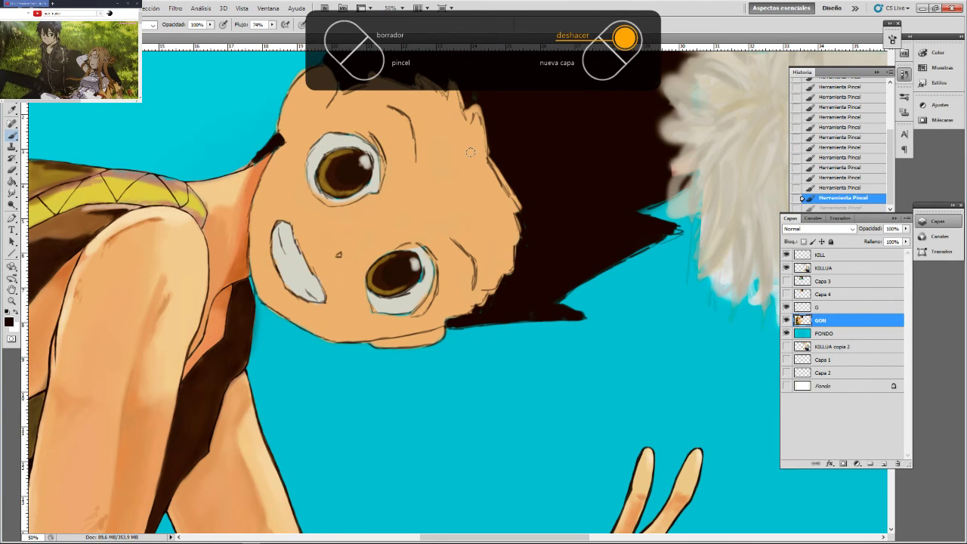
Sample an orange skin shade from the left character's arm and shade the area between the upper eye and its eyebrow
key("ctrl+minus")
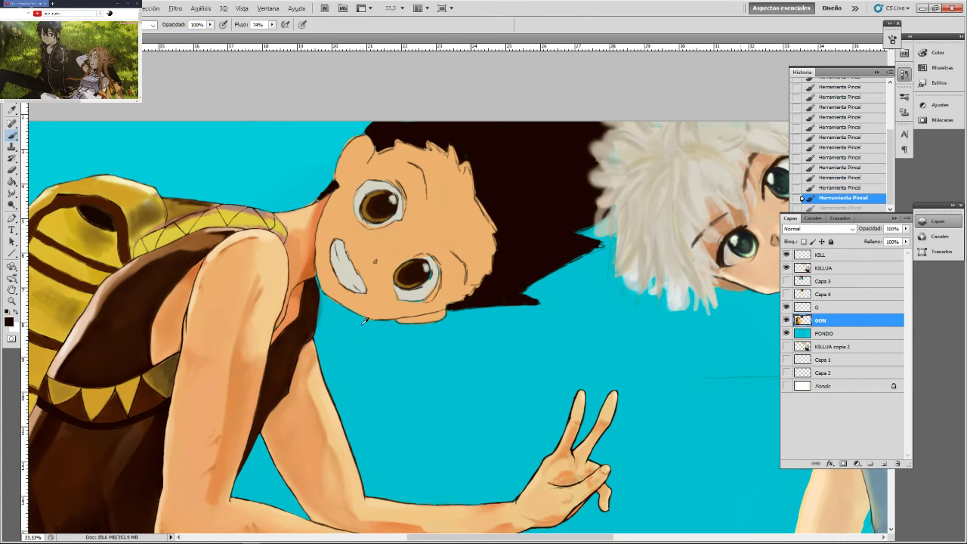
left_click(254, 377, "alt")
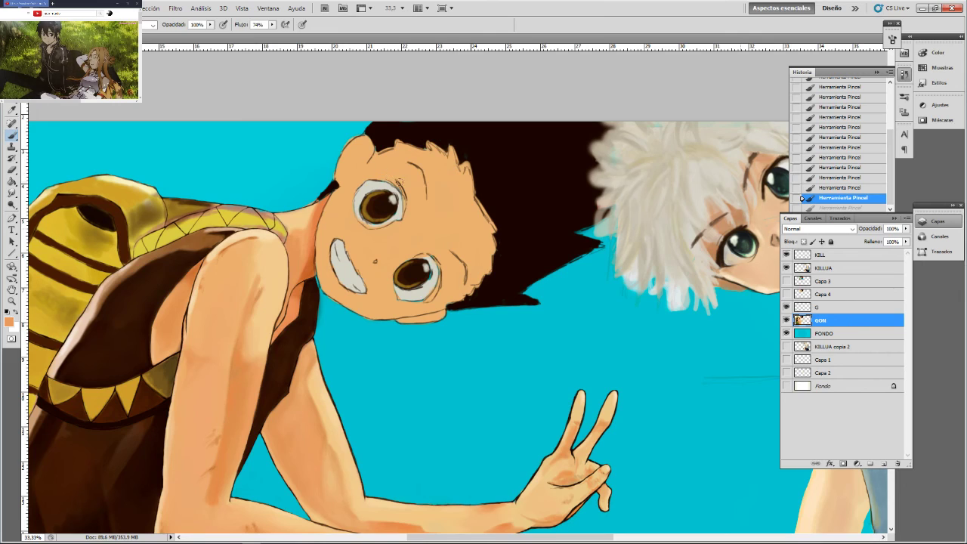
left_click(415, 174)
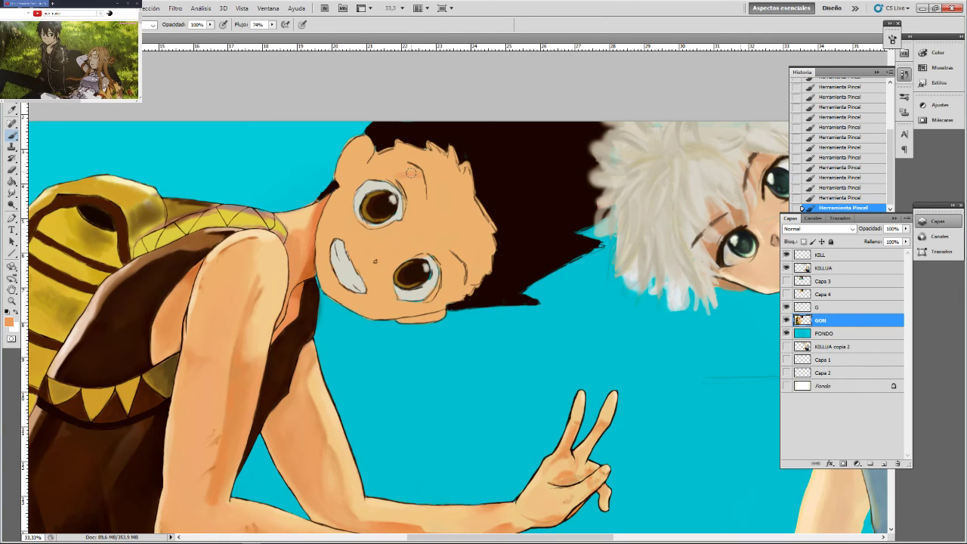
left_click_drag(412, 173, 393, 175)
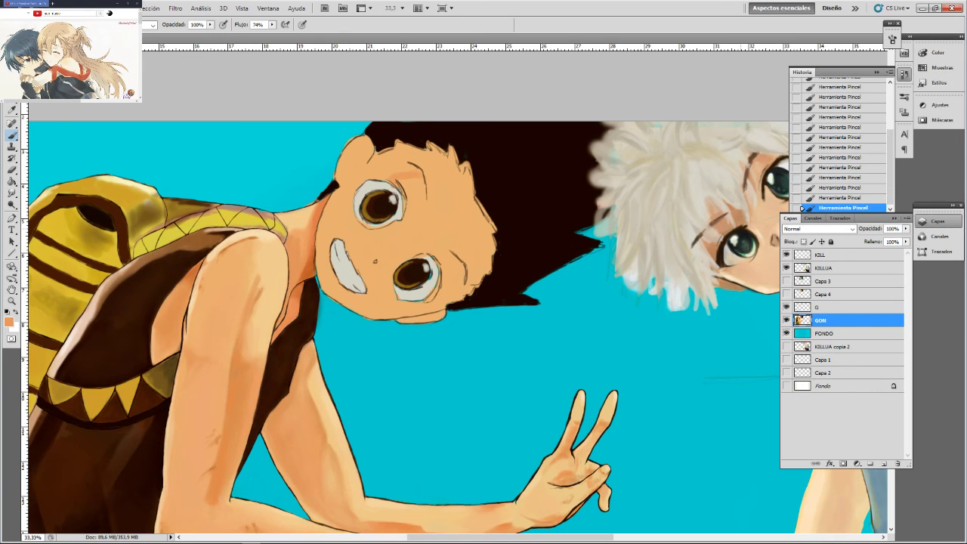
left_click(38, 9)
left_click(70, 155)
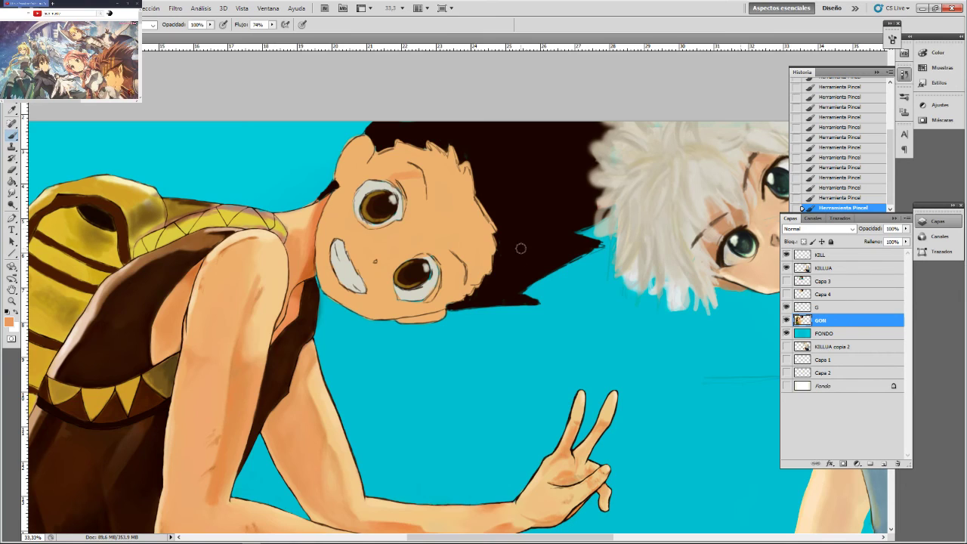
Sample a light skin tone from the arm and brush highlights above the upper eye and onto the upper ear, reducing the brush size
left_click(277, 309, "alt")
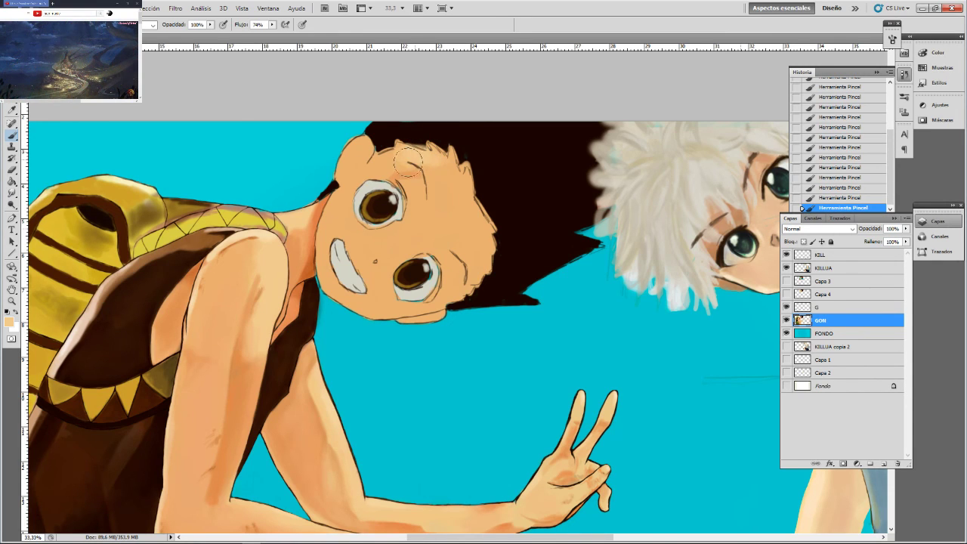
left_click_drag(385, 171, 379, 161)
key("bracketleft")
key("bracketleft")
key("bracketleft")
key("bracketleft")
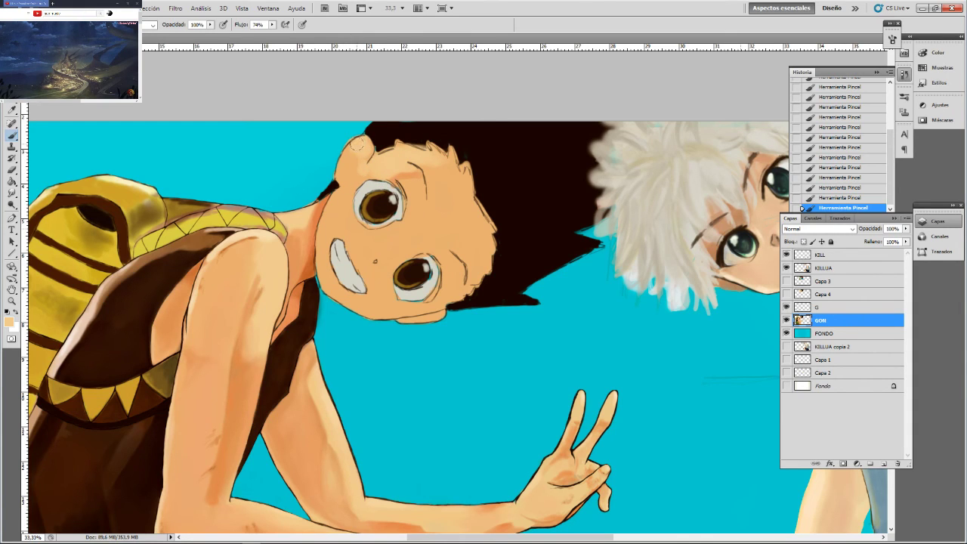
left_click_drag(346, 164, 354, 144)
Highlight the edge of the jaw between the ear and the neck in the light skin tone with a smaller brush
key("bracketleft")
key("bracketleft")
key("bracketleft")
left_click_drag(347, 194, 327, 215)
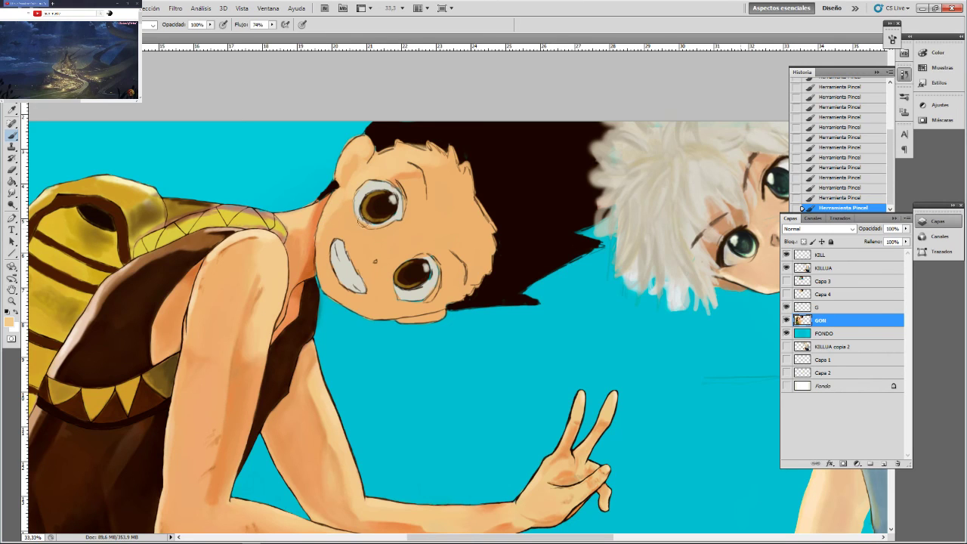
left_click_drag(322, 238, 329, 215)
left_click(22, 24)
left_click(60, 24)
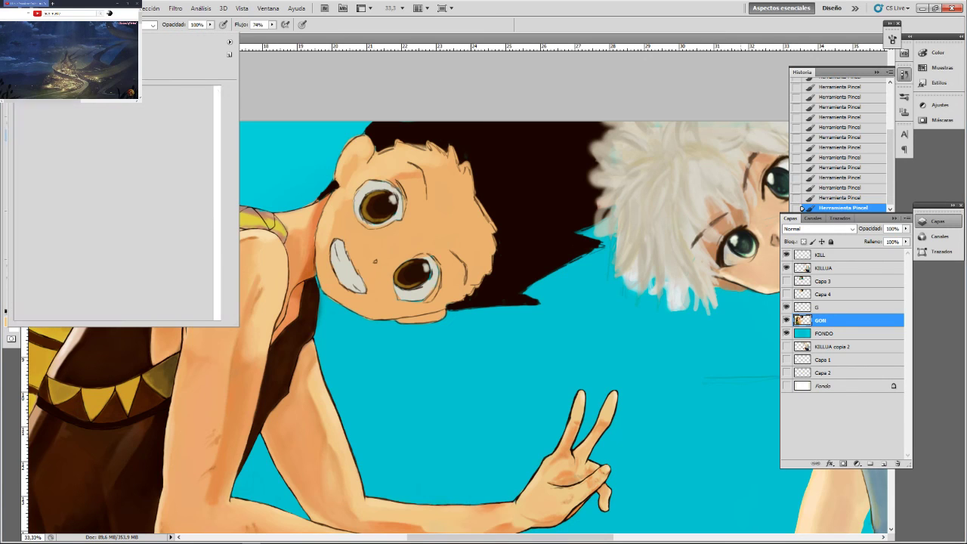
left_click(306, 84)
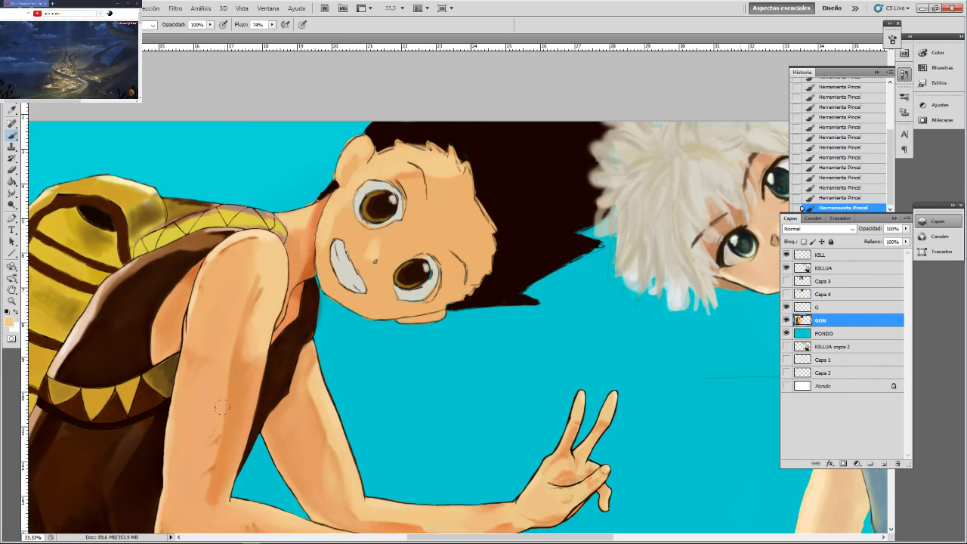
Resample the orange skin shade from the arm and shade the cheek and the lower ear with a reduced brush
left_click(246, 374, "alt")
left_click(248, 371, "alt")
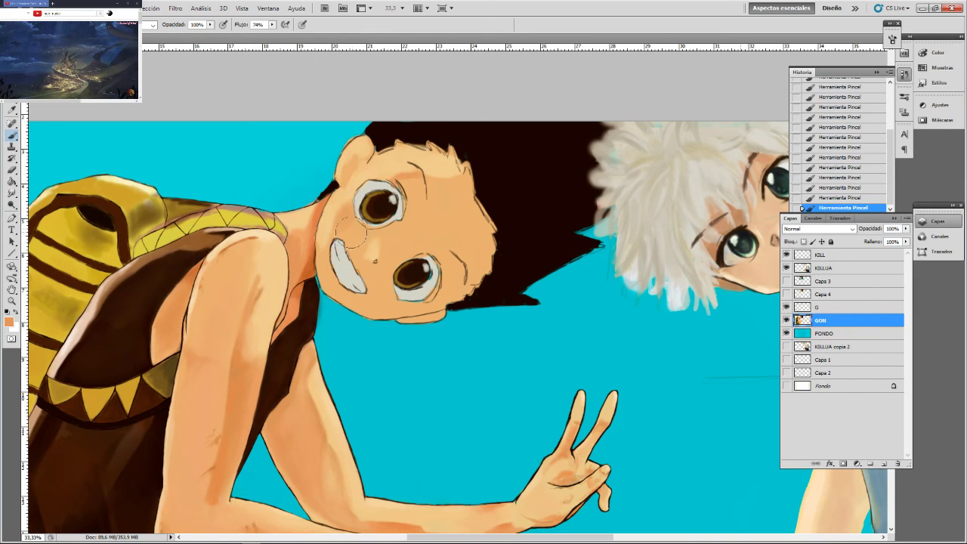
key("[")
key("[")
key("[")
key("[")
key("[")
left_click_drag(414, 323, 401, 320)
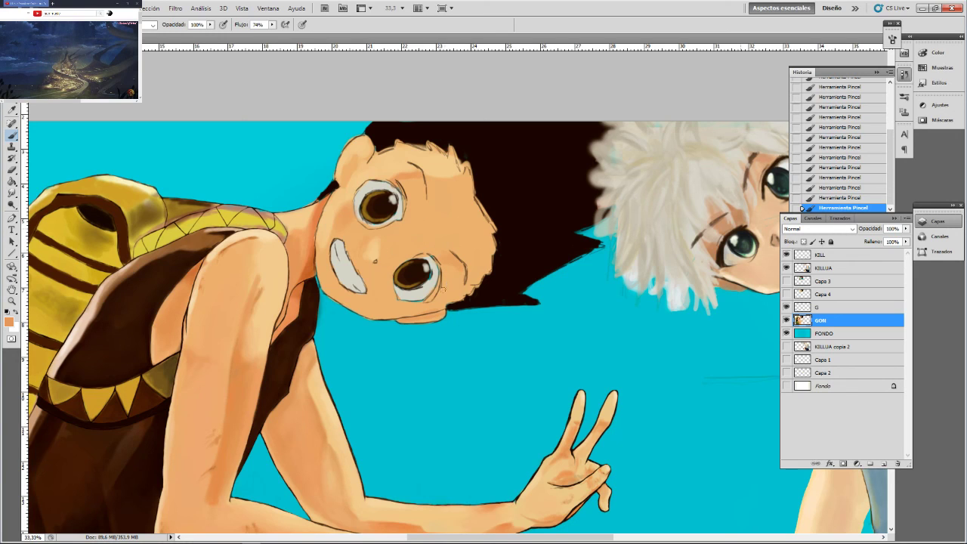
Sample a deeper orange from the forearm and darken the shading on the lower cheek and beside the upper eyebrow
left_click(322, 424, "alt")
mouse_move(370, 304)
left_mouse_down()
mouse_move(383, 304)
mouse_move(382, 316)
mouse_move(378, 302)
mouse_move(367, 308)
mouse_move(372, 296)
left_mouse_up()
left_click_drag(411, 164, 409, 169)
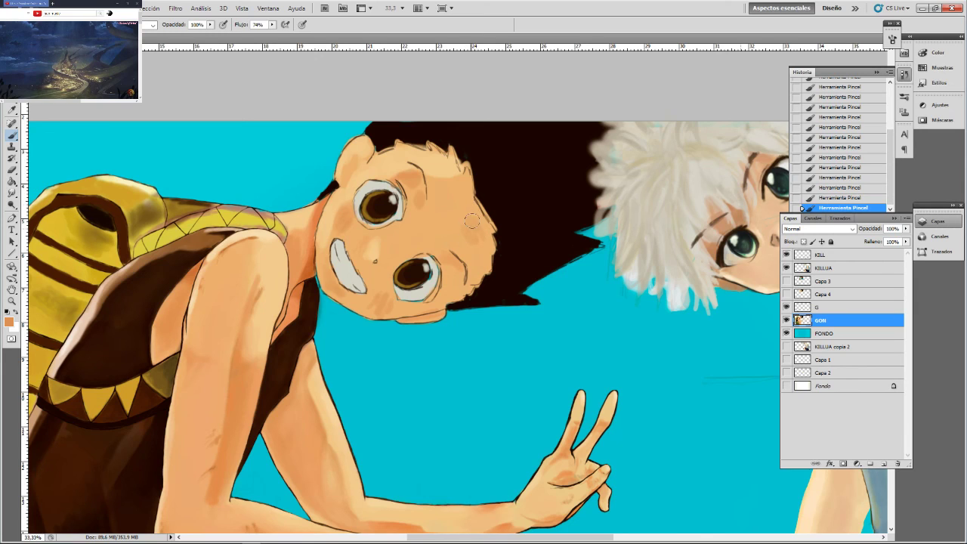
Enlarge the brush and shade the forehead along the hairline in the deeper orange
key("bracketright")
key("bracketright")
key("bracketright")
key("bracketright")
mouse_move(463, 196)
left_mouse_down()
mouse_move(476, 242)
mouse_move(451, 231)
mouse_move(474, 235)
mouse_move(462, 232)
left_mouse_up()
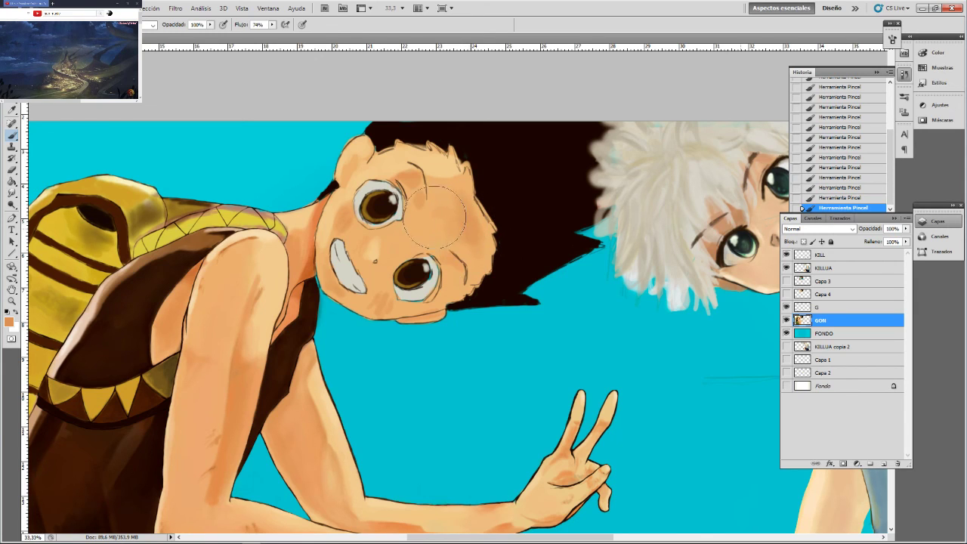
key("bracketleft")
key("bracketleft")
key("bracketleft")
key("ctrl+minus")
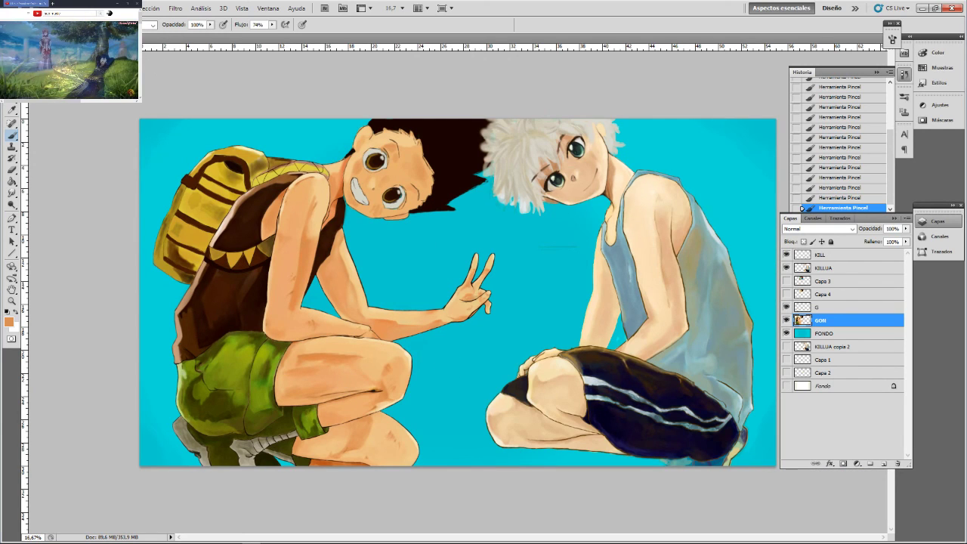
left_click(37, 8)
left_click(59, 154)
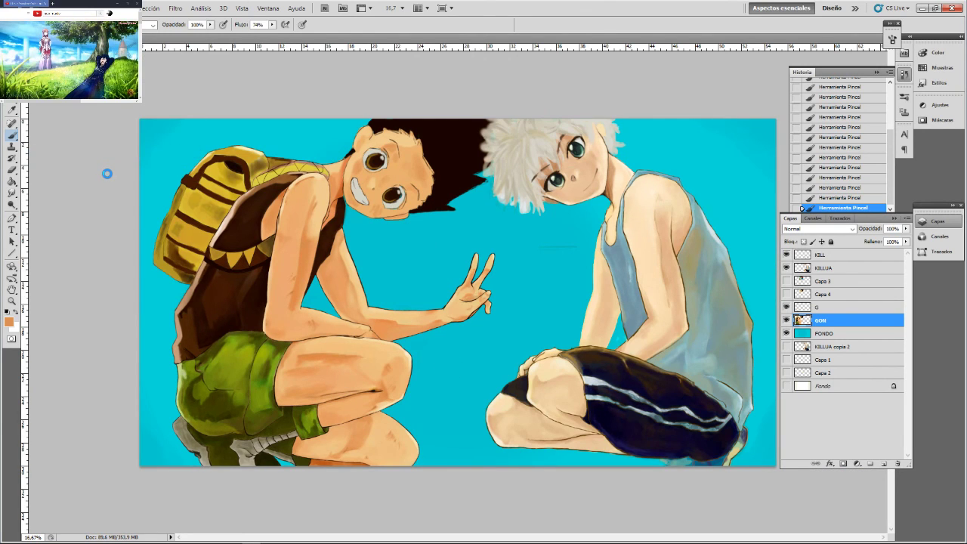